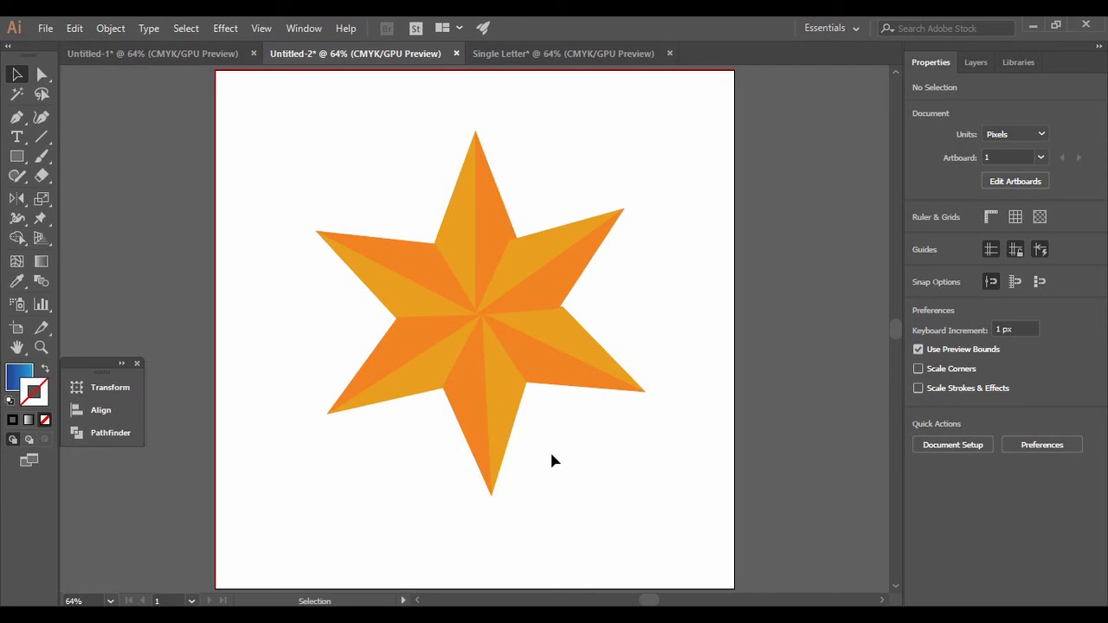
Open the File menu while the finished orange faceted star is displayed.
{"action": "left_click", "coordinate": [43, 29]}
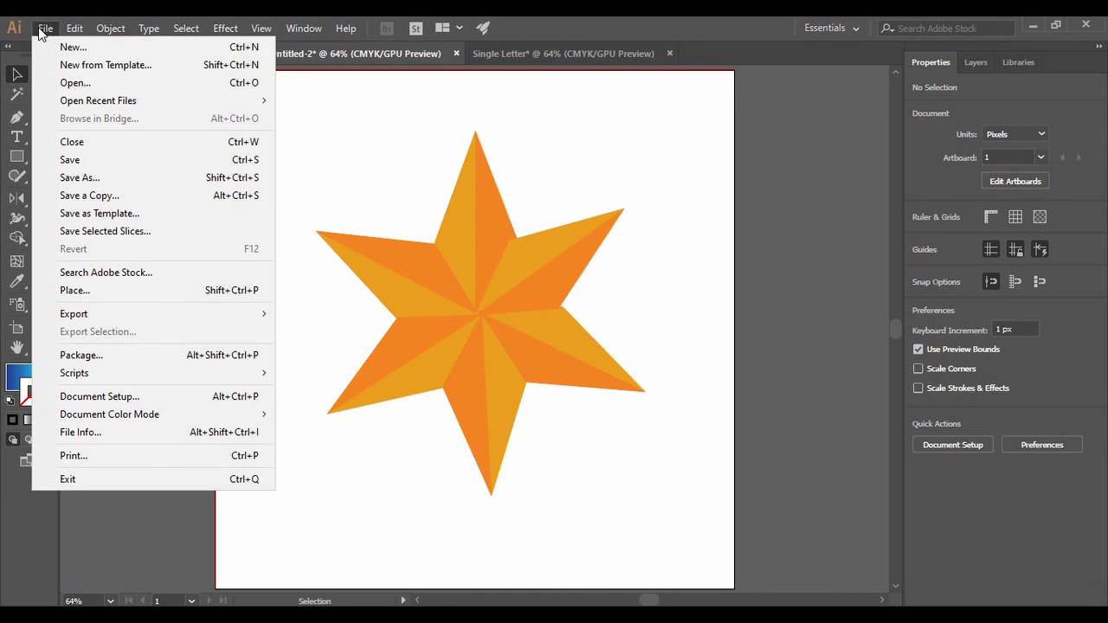
Create a new 1000 × 1000 px document named 'Star Vector'.
{"action": "left_click", "coordinate": [79, 49]}
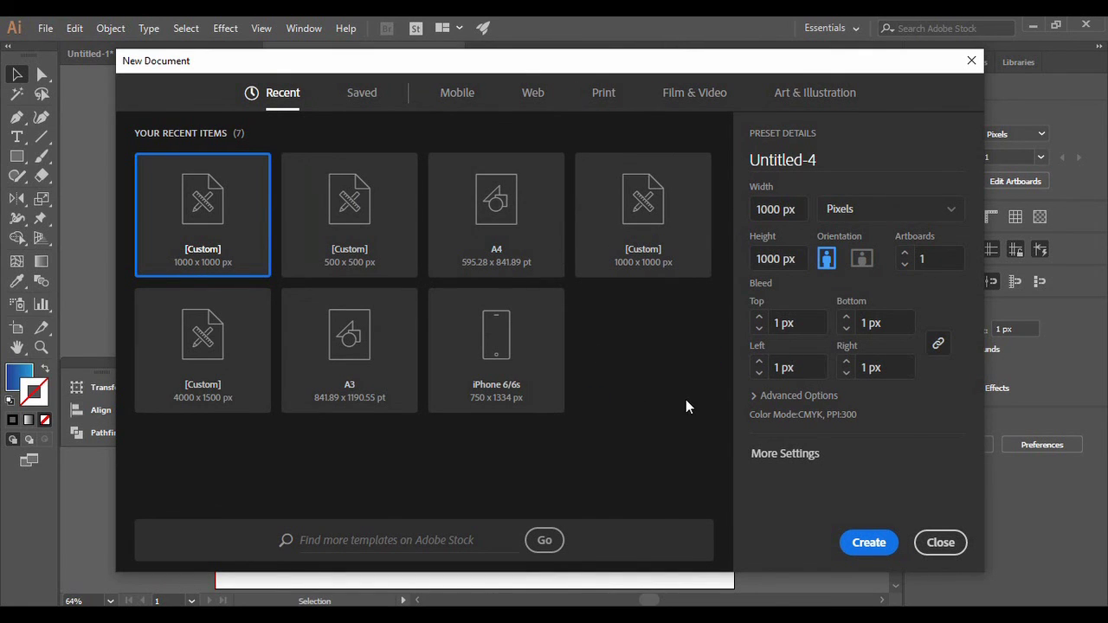
{"action": "left_click_drag", "start_coordinate": [750, 163], "coordinate": [738, 165]}
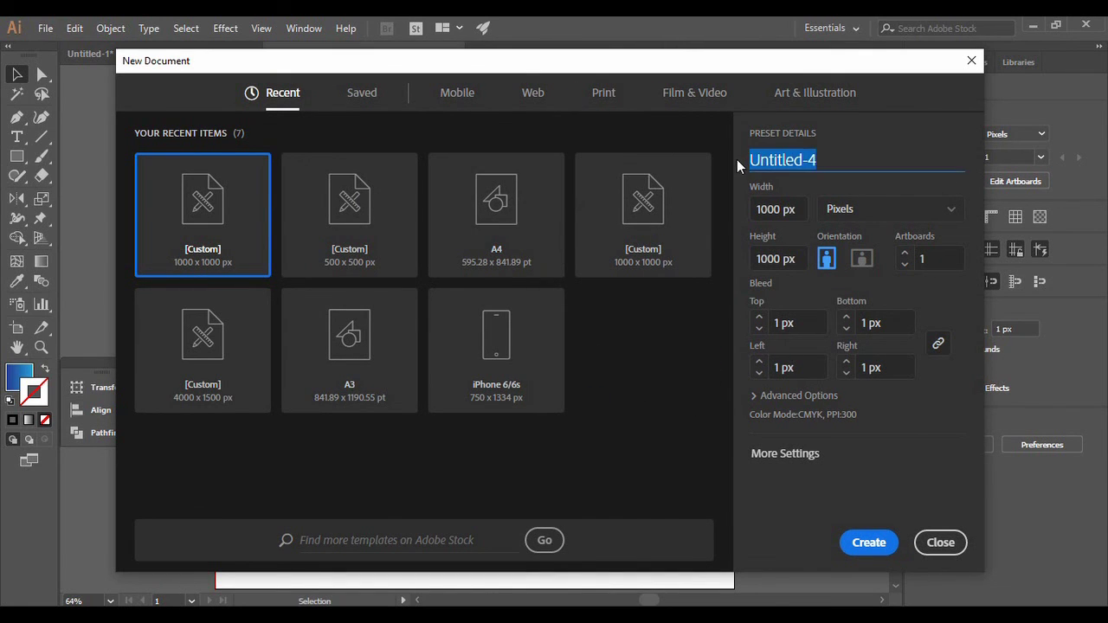
{"action": "type", "text": "St"}
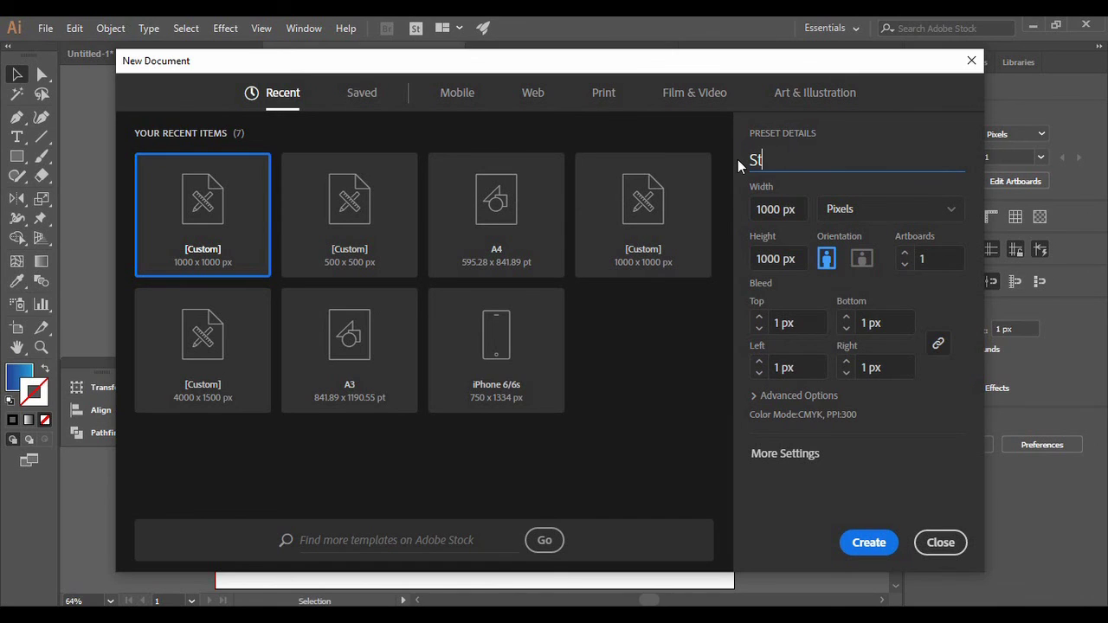
{"action": "type", "text": "ar Vector"}
{"action": "left_click", "coordinate": [866, 545]}
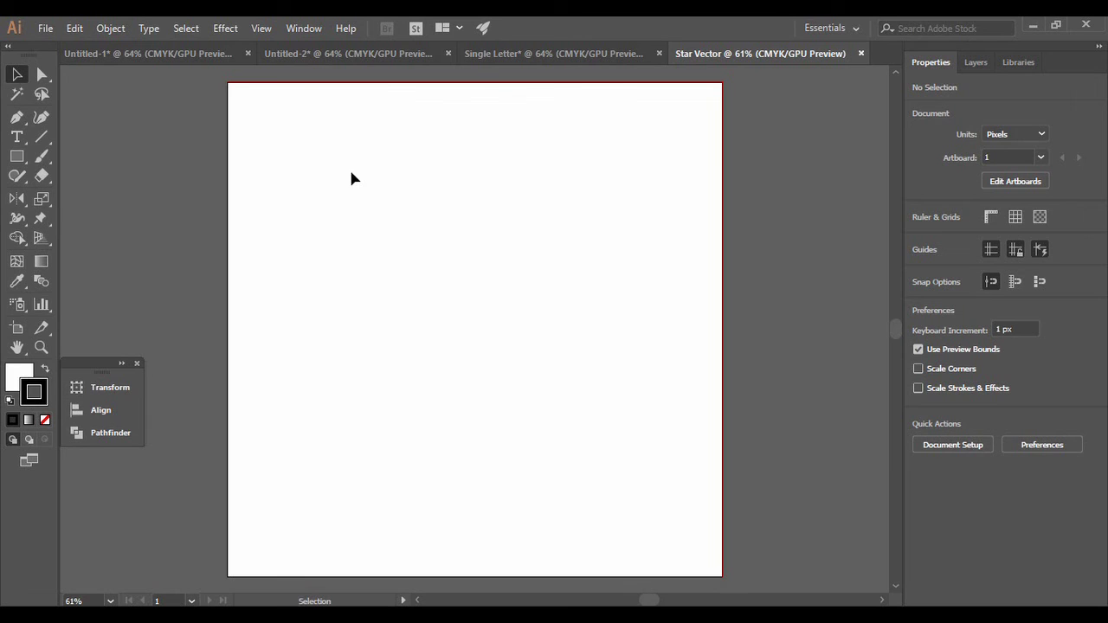
Turn on View > Rulers and drag a vertical guide through the artboard's middle.
{"action": "left_click", "coordinate": [260, 28]}
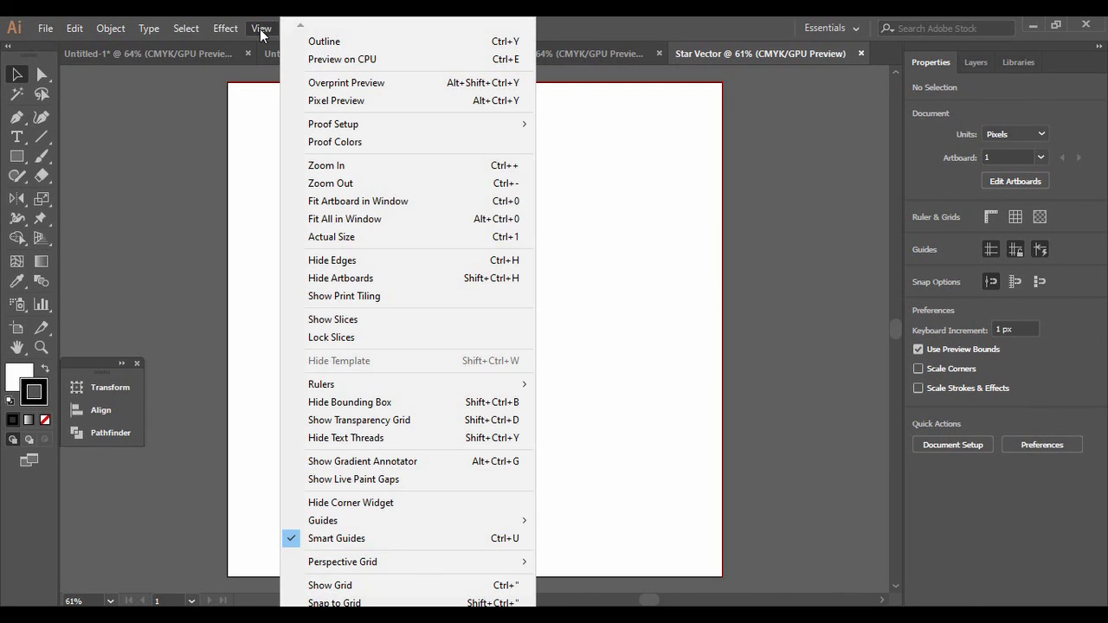
{"action": "mouse_move", "coordinate": [359, 522]}
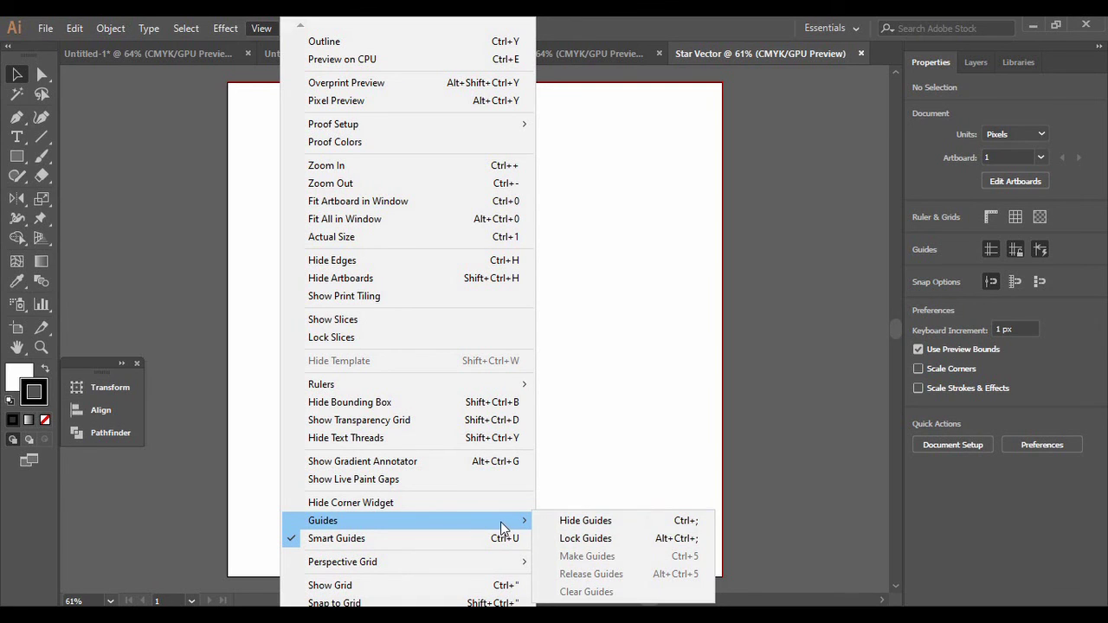
{"action": "mouse_move", "coordinate": [463, 387]}
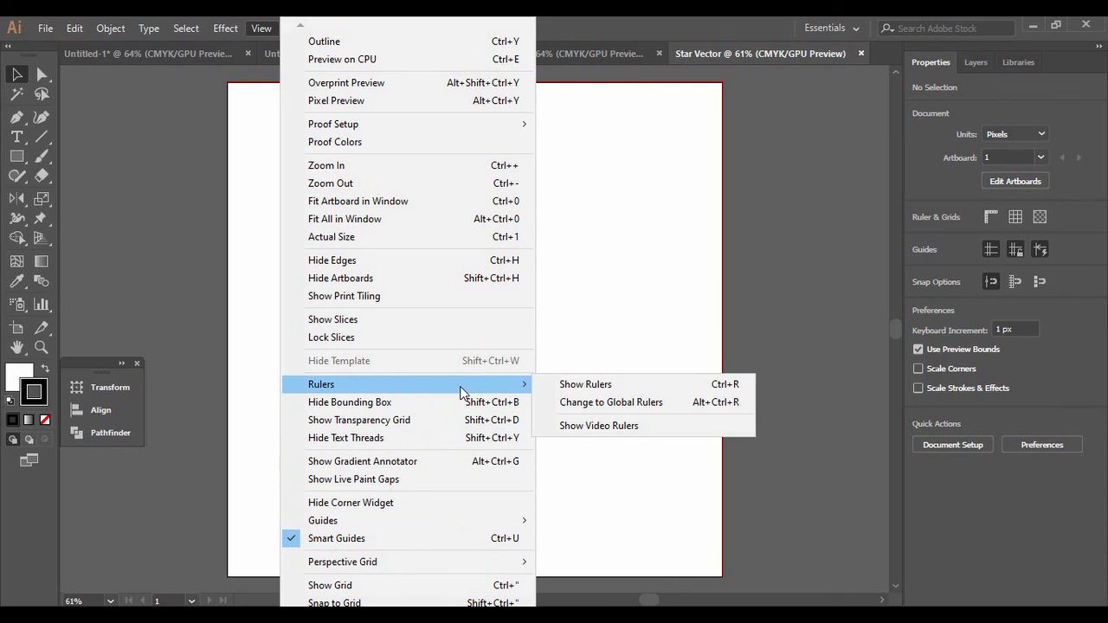
{"action": "left_click", "coordinate": [578, 385]}
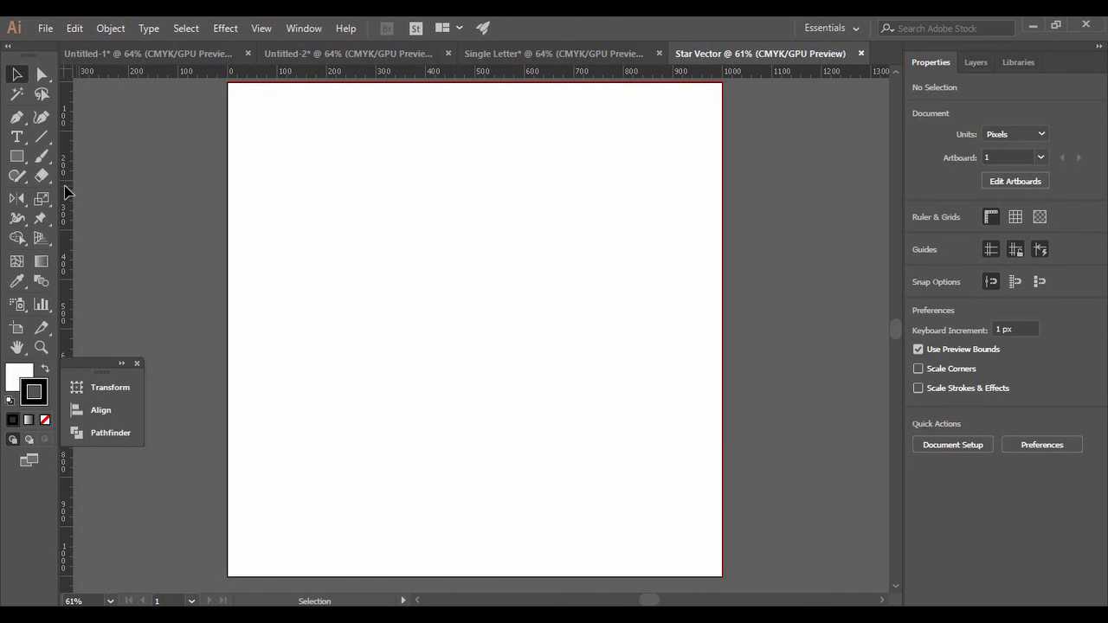
{"action": "left_click_drag", "start_coordinate": [66, 191], "coordinate": [464, 227]}
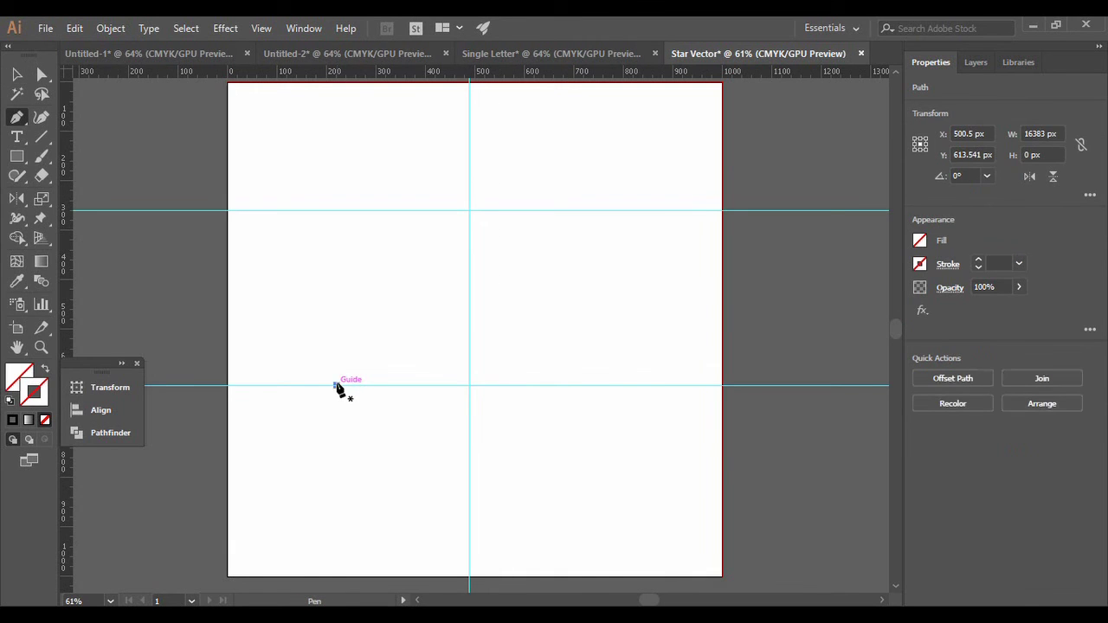
Draw a closed five-pointed star path with the Pen tool, snapping its points to the guide crossings.
{"action": "left_click", "coordinate": [336, 385]}
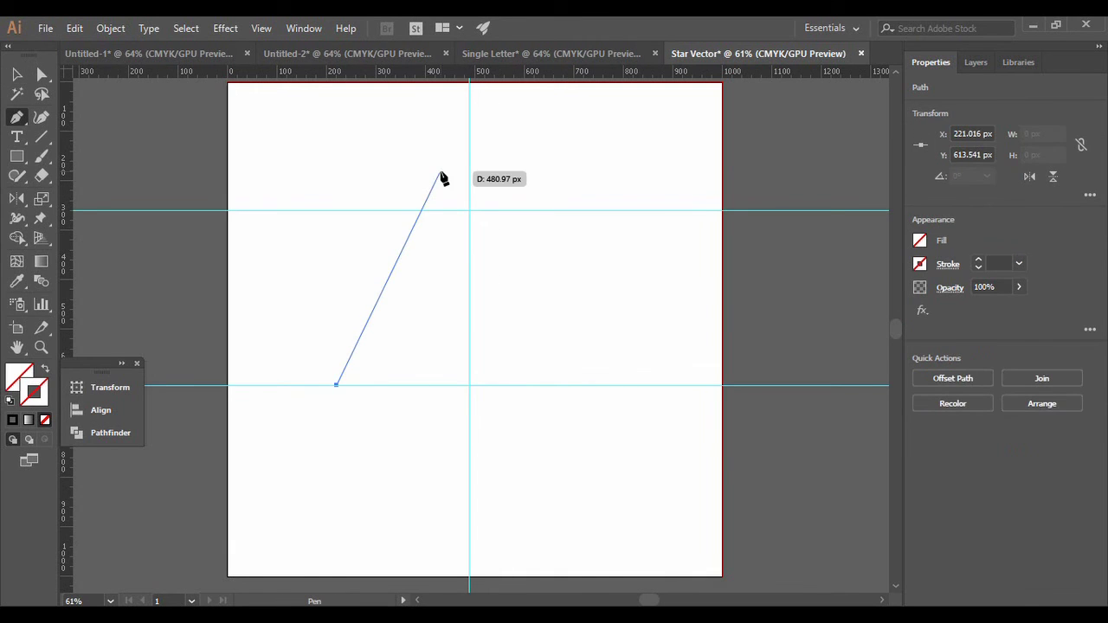
{"action": "left_click", "coordinate": [468, 100]}
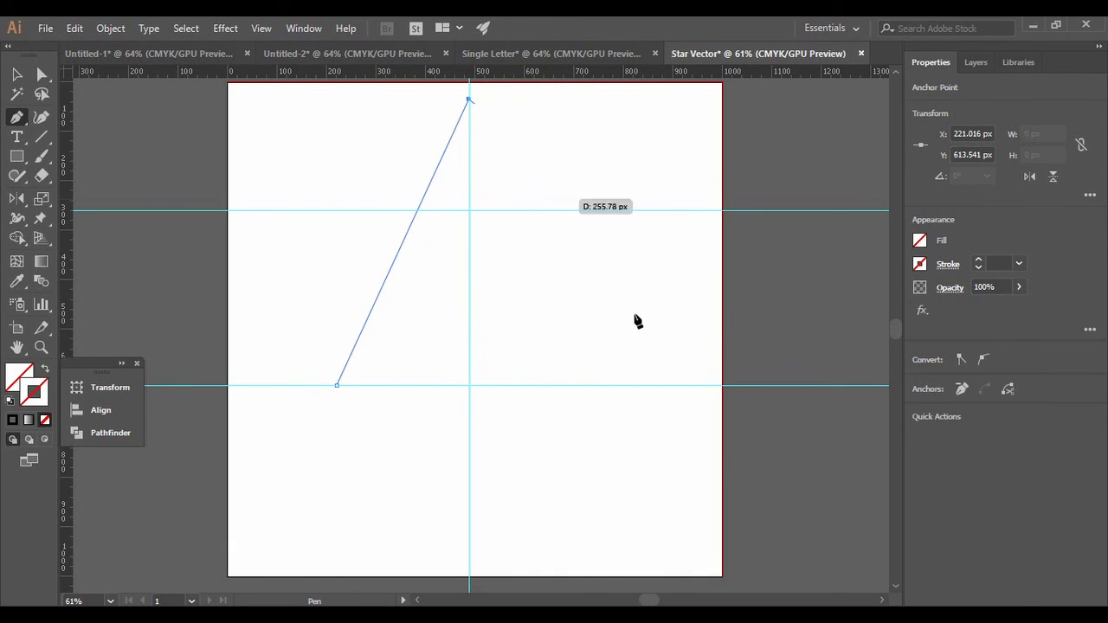
{"action": "key", "text": "ctrl+z"}
{"action": "key", "text": "ctrl+z"}
{"action": "left_click", "coordinate": [614, 384]}
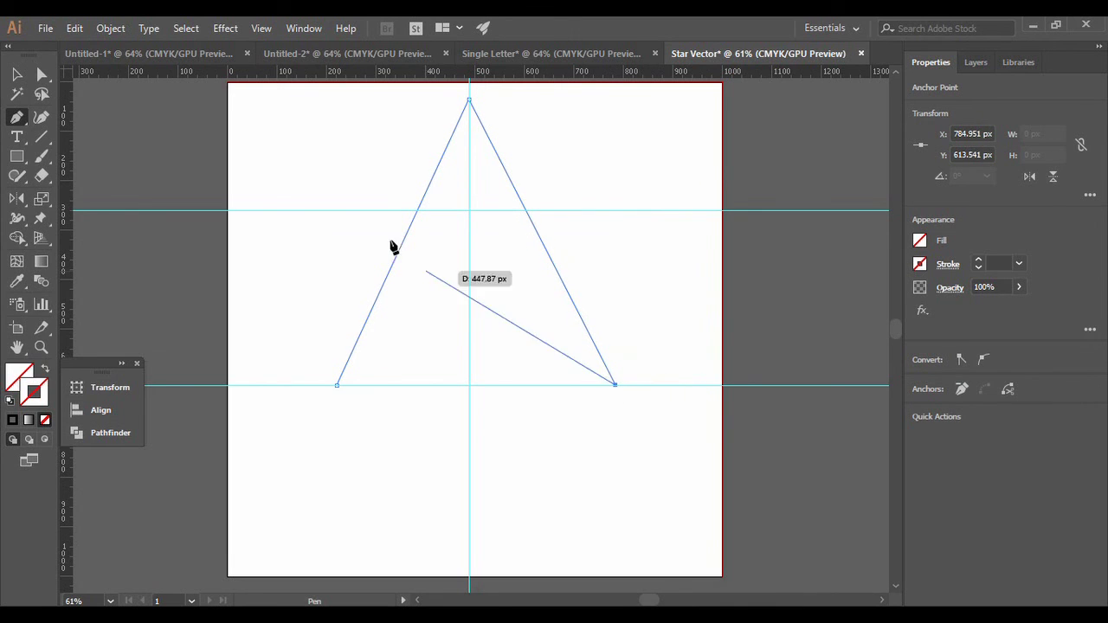
{"action": "left_click", "coordinate": [272, 210]}
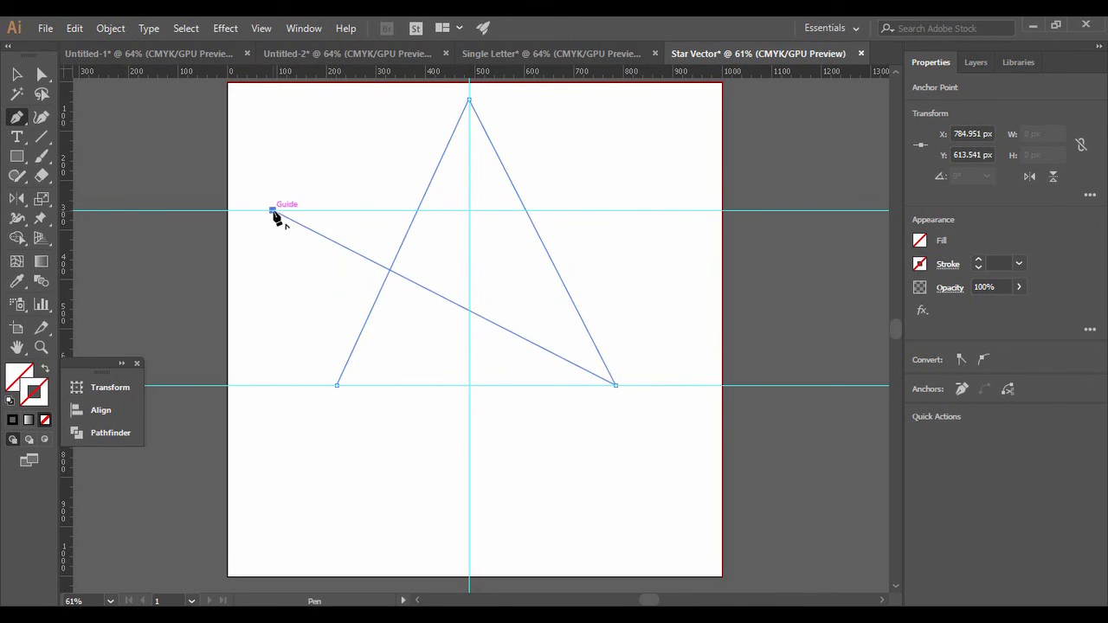
{"action": "left_click", "coordinate": [674, 210]}
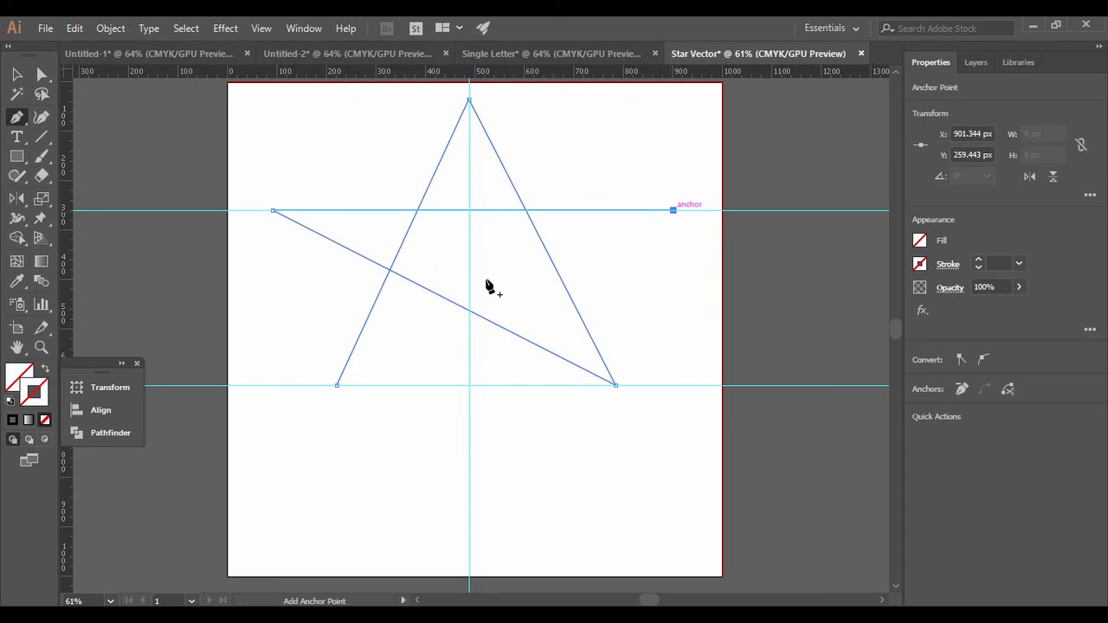
{"action": "left_click", "coordinate": [338, 386]}
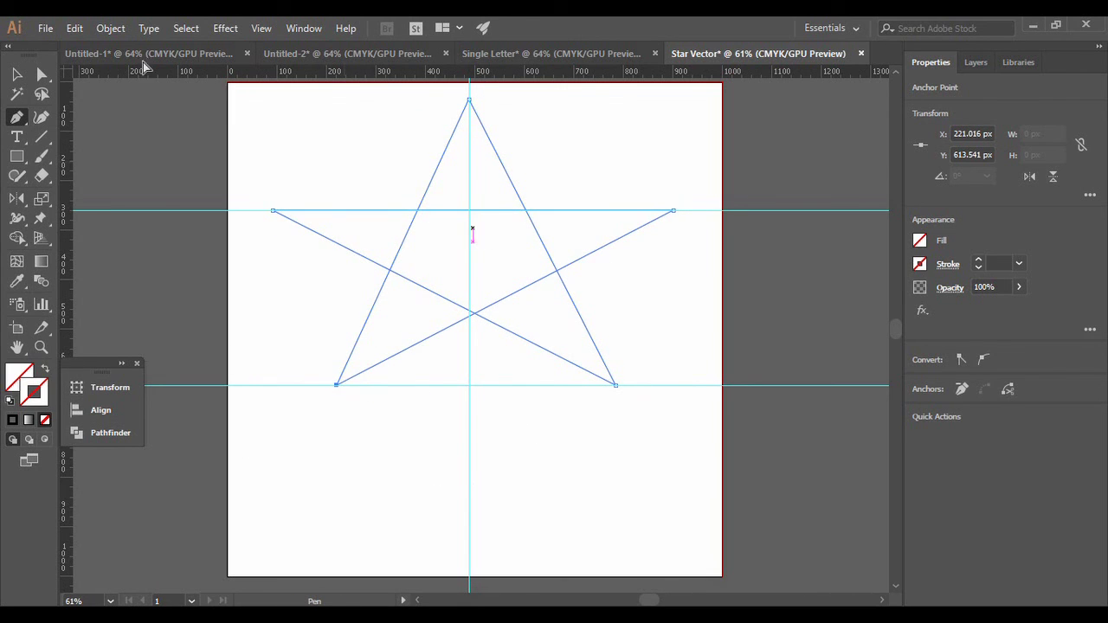
{"action": "left_click", "coordinate": [16, 75]}
{"action": "left_click", "coordinate": [369, 483]}
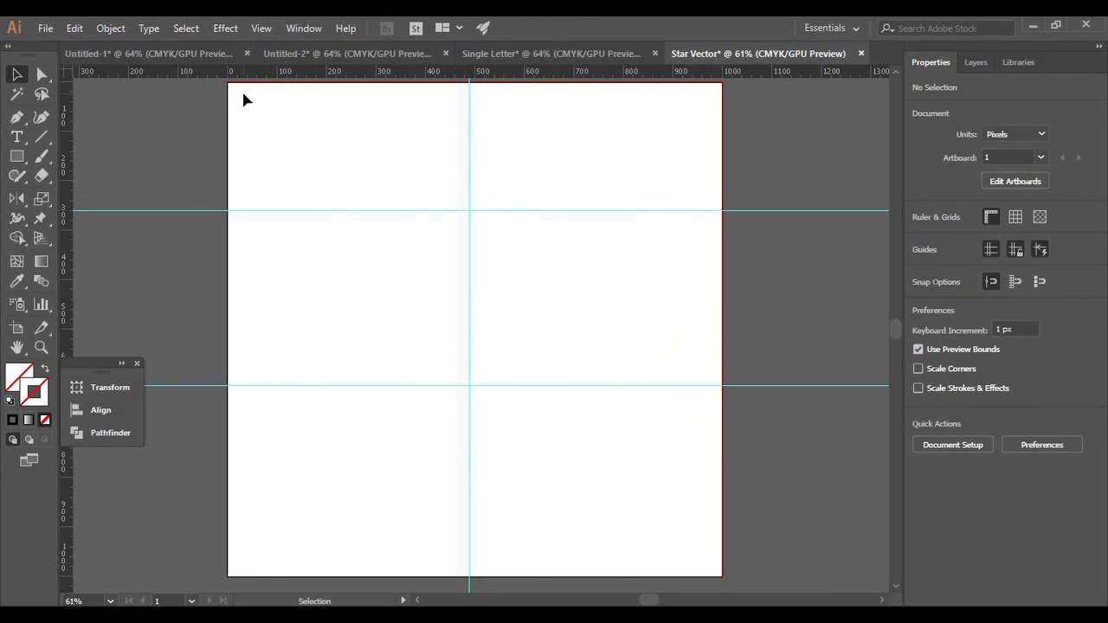
Give the star path a black outline.
{"action": "left_click_drag", "start_coordinate": [243, 100], "coordinate": [715, 500]}
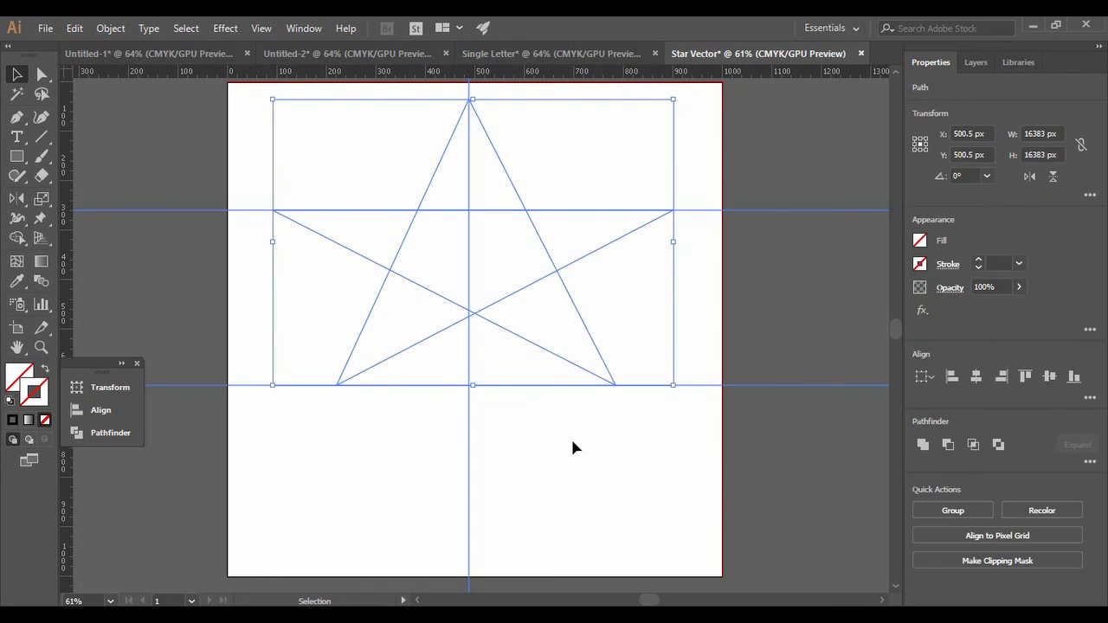
{"action": "left_click", "coordinate": [12, 420]}
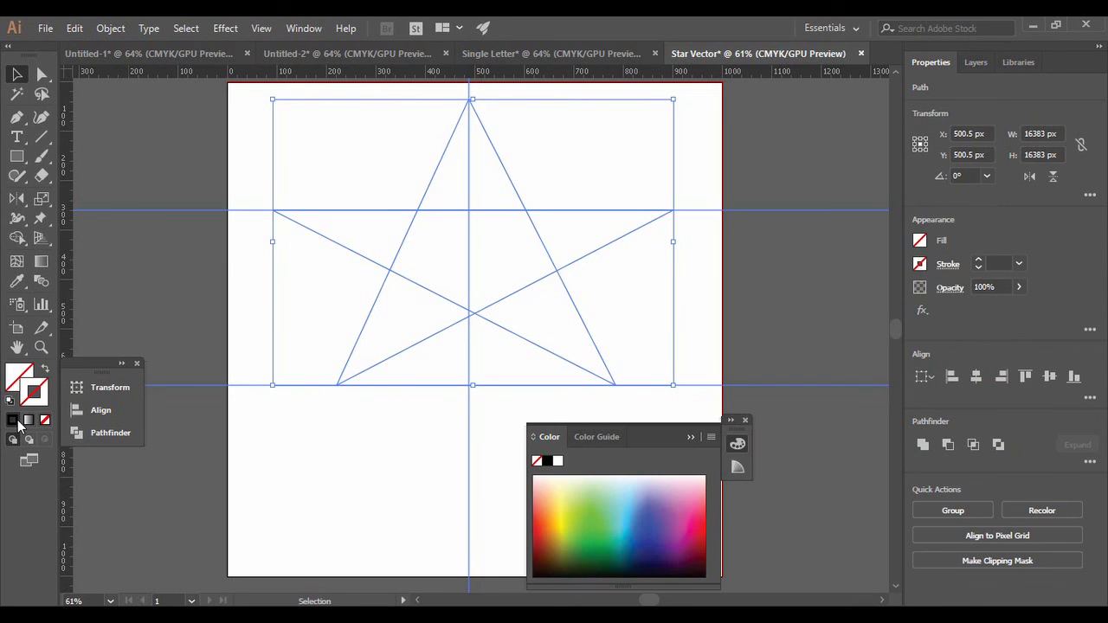
{"action": "left_click", "coordinate": [745, 420]}
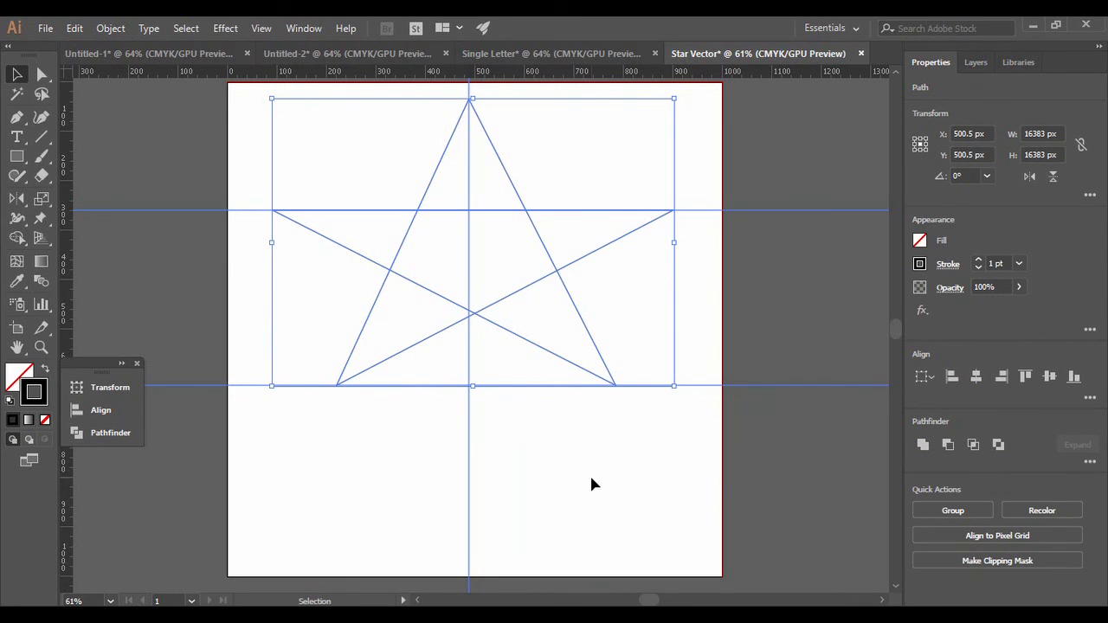
{"action": "left_click", "coordinate": [589, 470]}
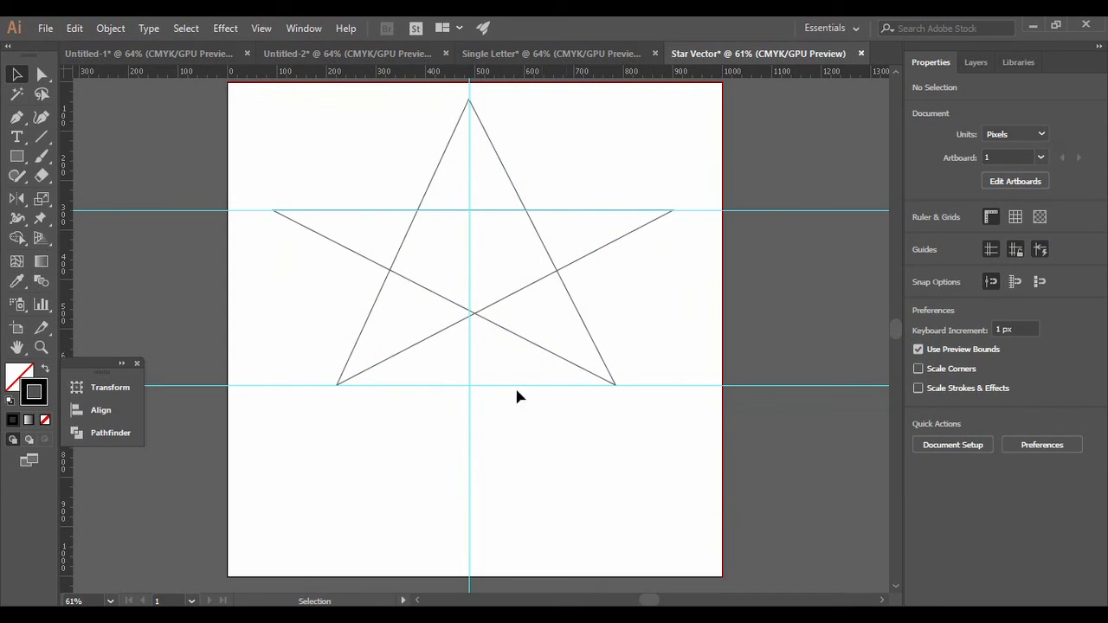
Clear all guides and move the star lower toward the artboard centre.
{"action": "left_click", "coordinate": [490, 385]}
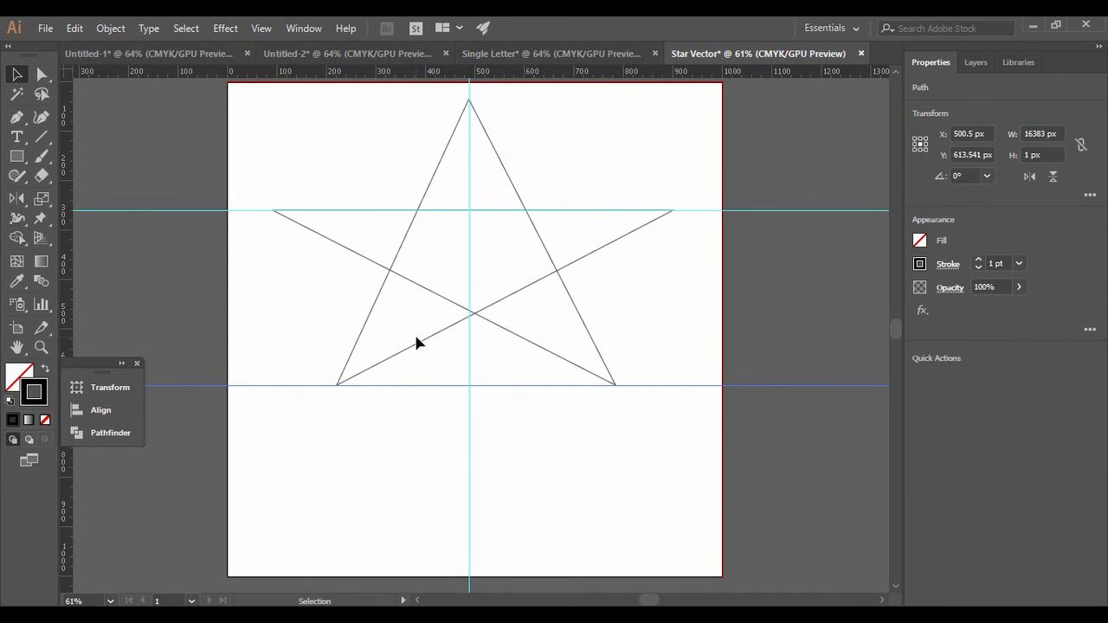
{"action": "left_click", "coordinate": [262, 29]}
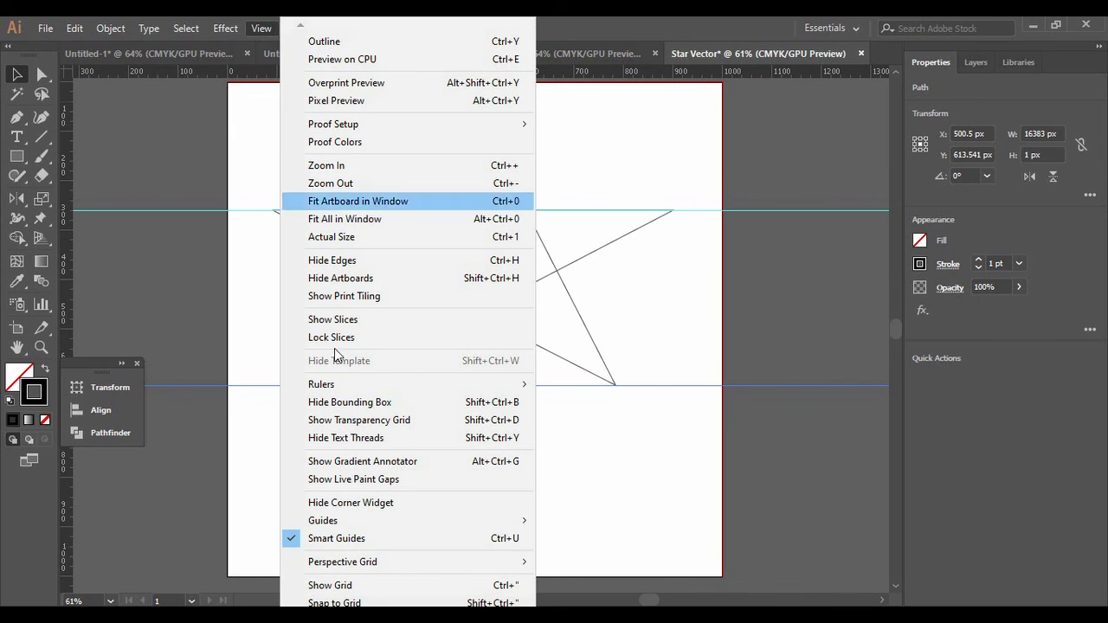
{"action": "mouse_move", "coordinate": [370, 527]}
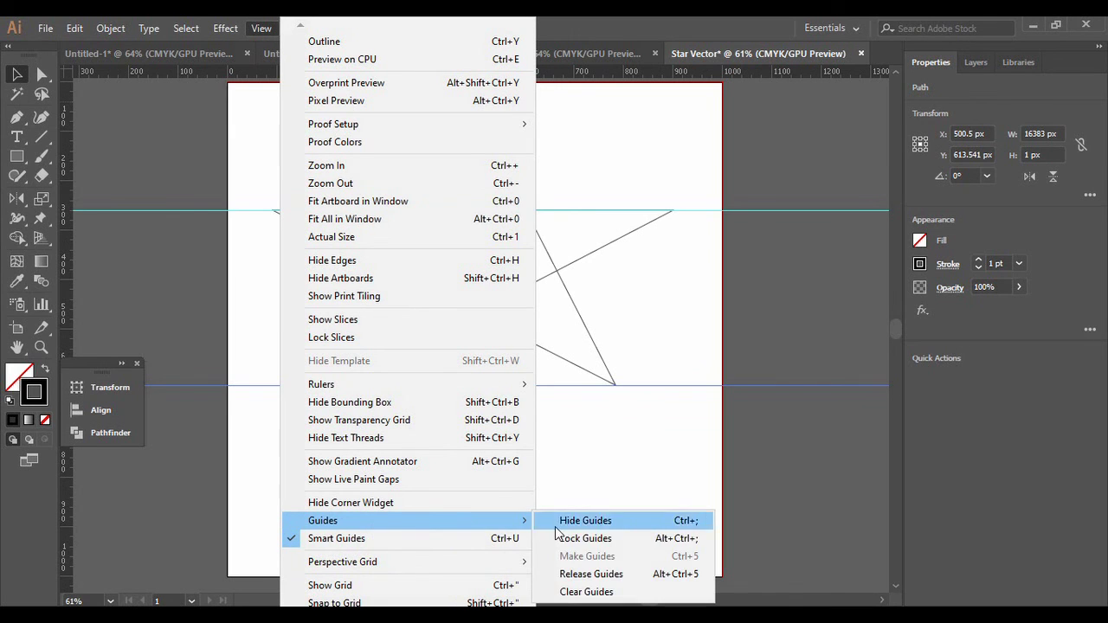
{"action": "left_click", "coordinate": [567, 592]}
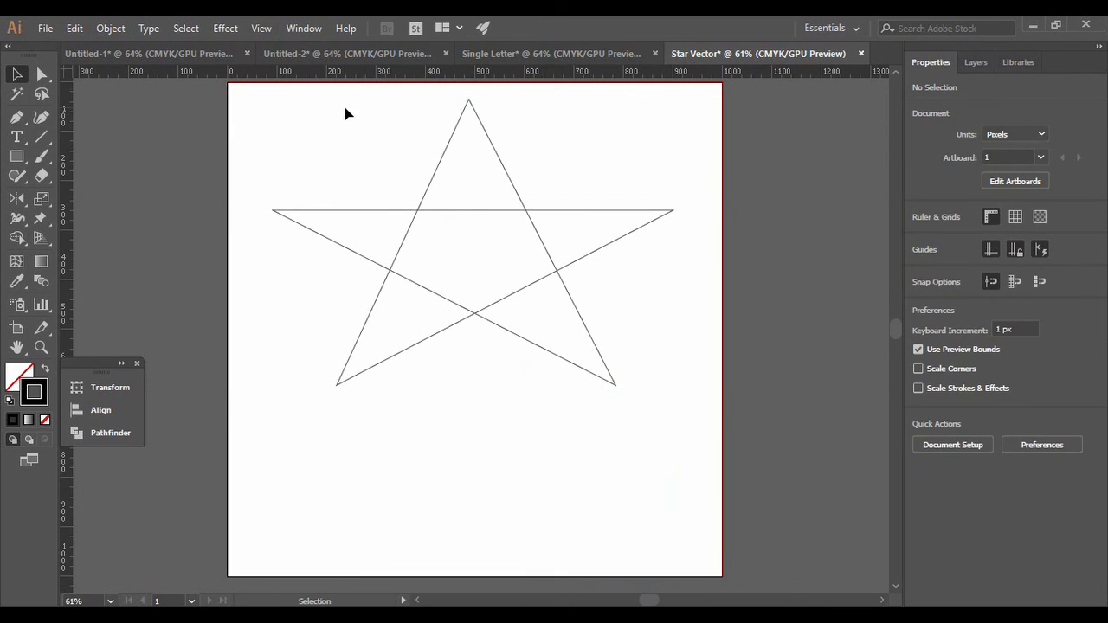
{"action": "left_click_drag", "start_coordinate": [428, 193], "coordinate": [433, 258]}
{"action": "left_click", "coordinate": [478, 511]}
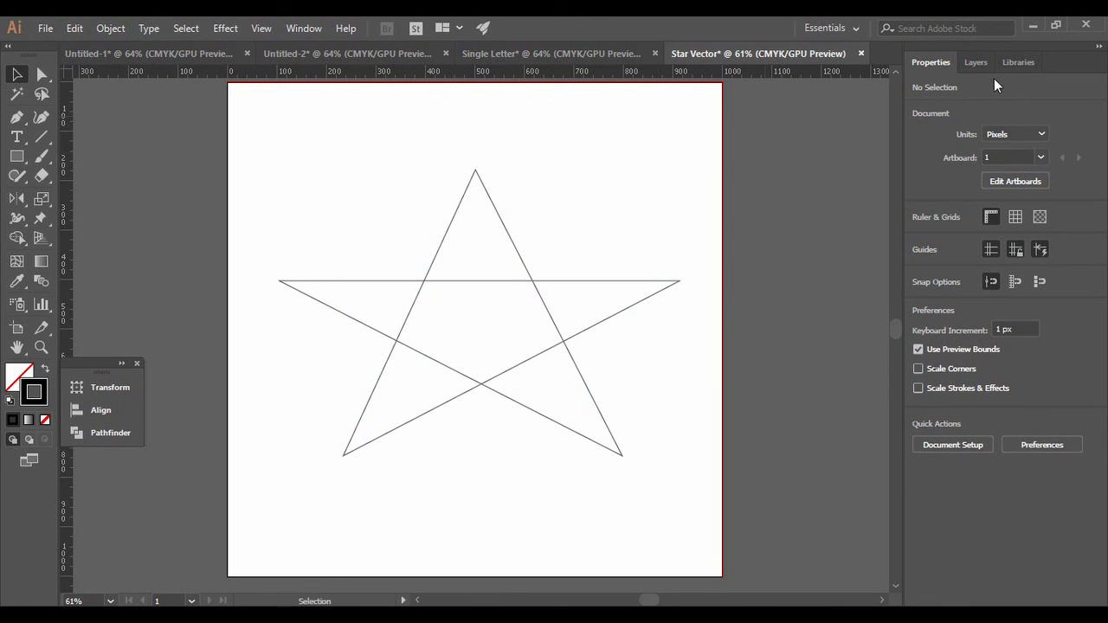
Lock the star's <Path> under Layer 1 in the Layers panel.
{"action": "left_click", "coordinate": [976, 64]}
{"action": "left_click", "coordinate": [957, 87]}
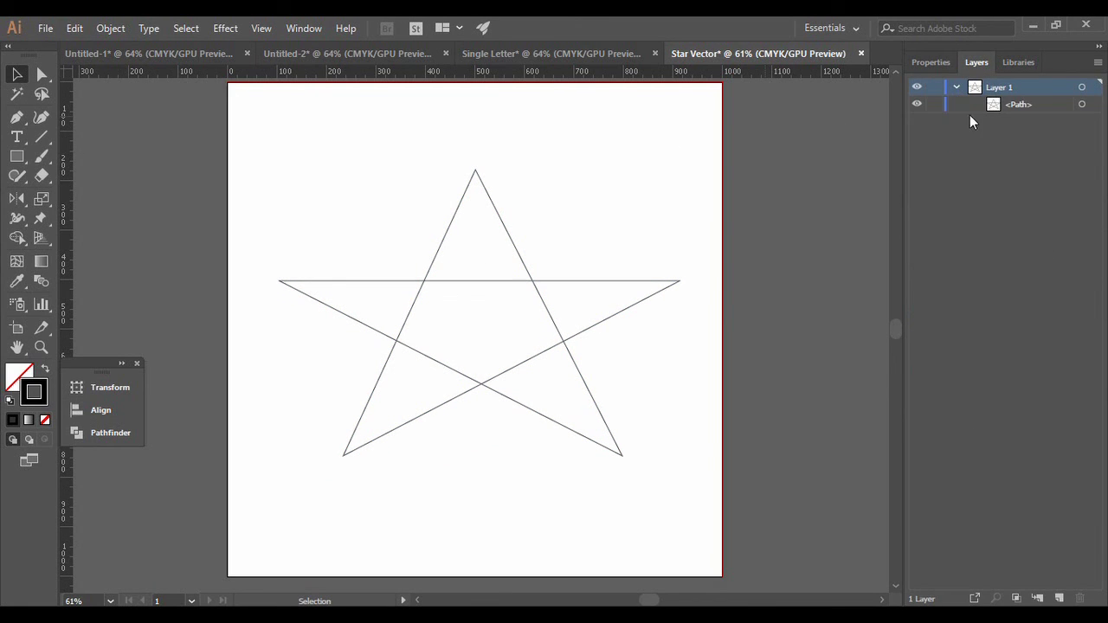
{"action": "left_click", "coordinate": [934, 105]}
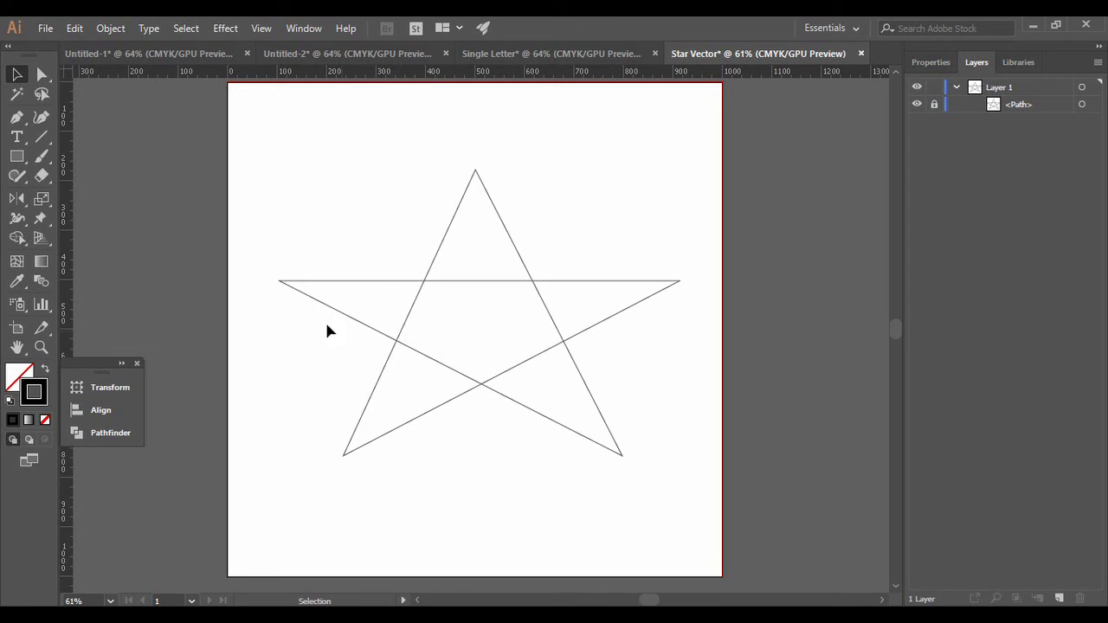
{"action": "left_click", "coordinate": [17, 118]}
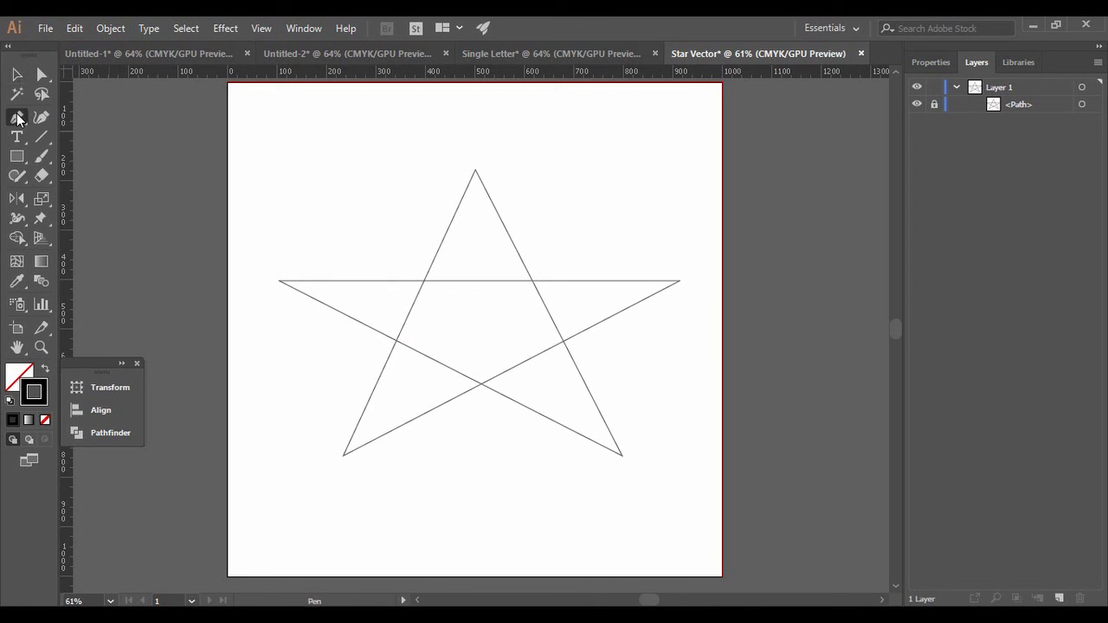
Trace a closed triangle from the lower centre intersection over the left half of the star's top point.
{"action": "left_click", "coordinate": [479, 383]}
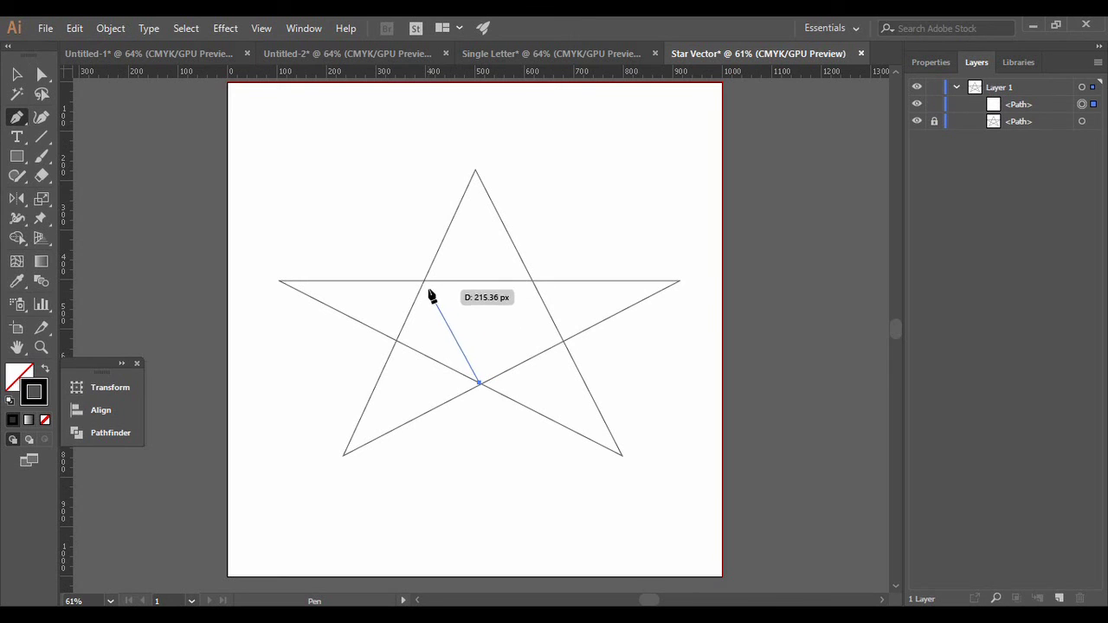
{"action": "left_click", "coordinate": [424, 281]}
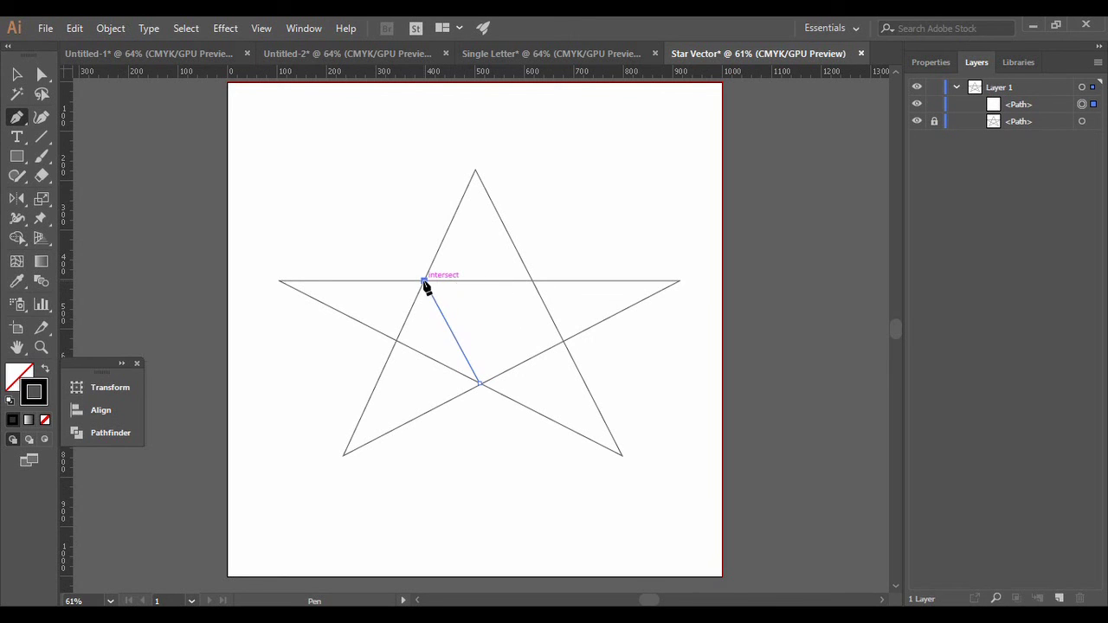
{"action": "left_click", "coordinate": [474, 170]}
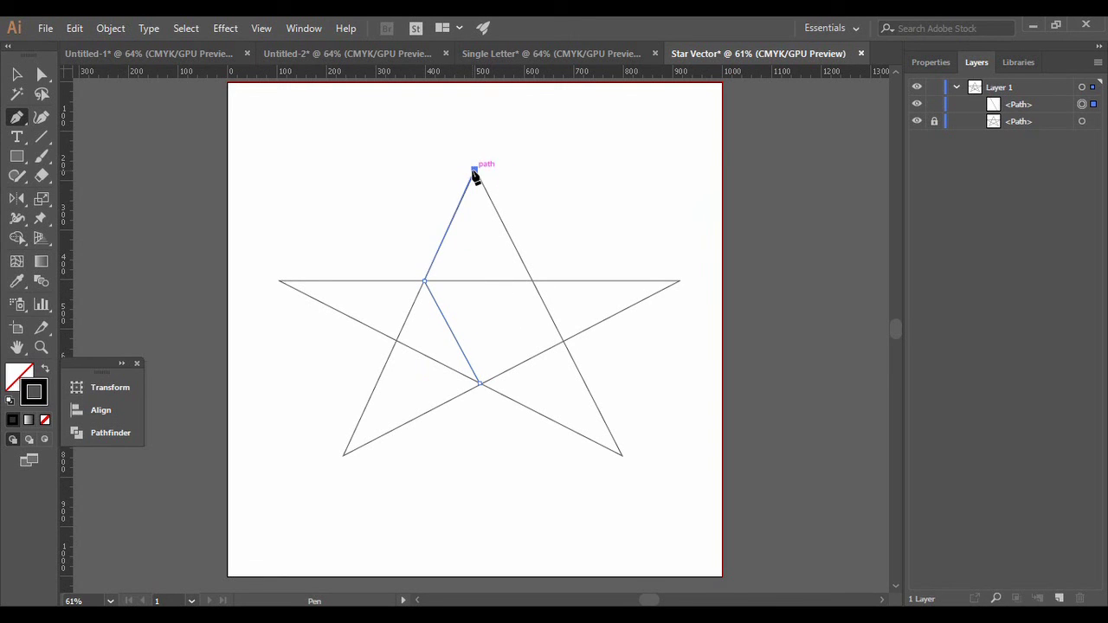
{"action": "left_click", "coordinate": [480, 383]}
{"action": "key", "text": "ctrl+1"}
{"action": "key", "text": "a"}
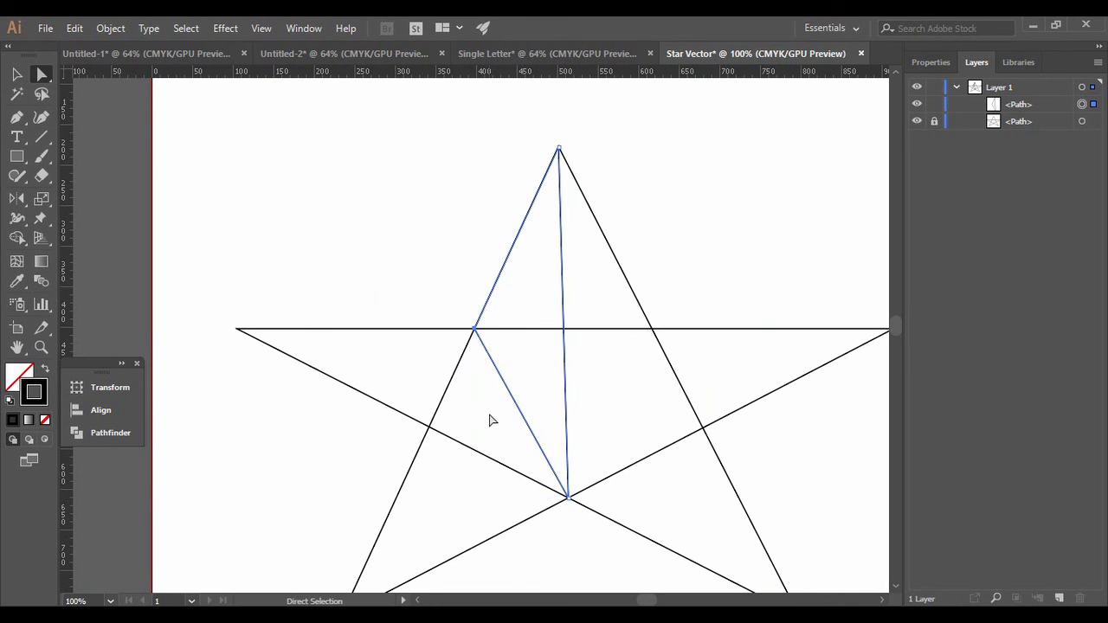
Set the triangle's outline colour to red.
{"action": "left_click", "coordinate": [17, 422]}
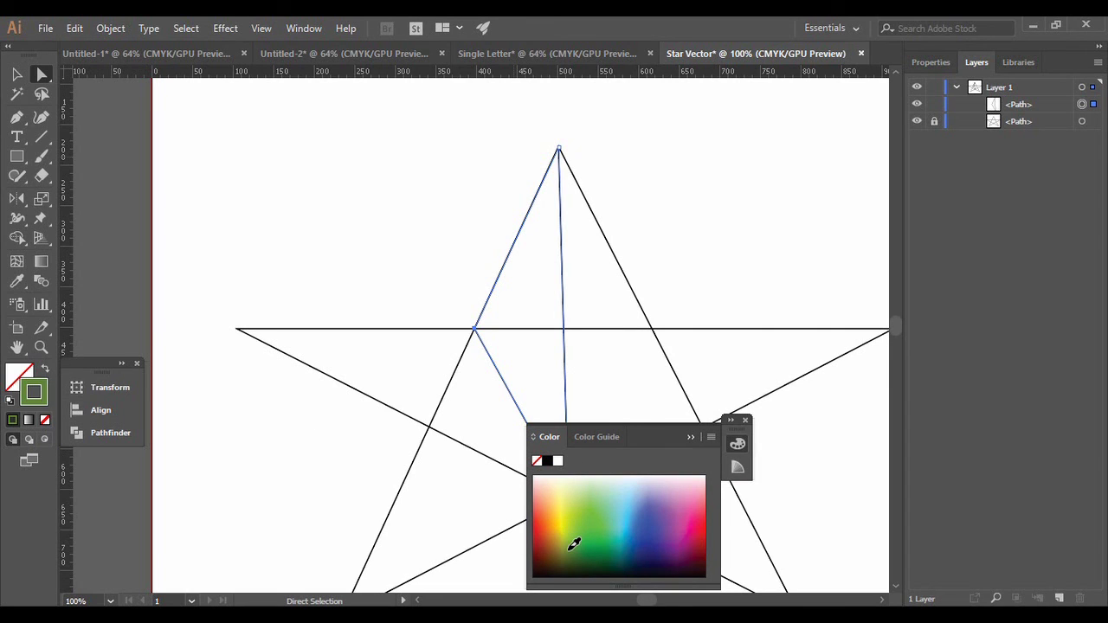
{"action": "mouse_move", "coordinate": [574, 544]}
{"action": "left_mouse_down"}
{"action": "mouse_move", "coordinate": [556, 532]}
{"action": "mouse_move", "coordinate": [576, 507]}
{"action": "left_mouse_up"}
{"action": "mouse_move", "coordinate": [680, 522]}
{"action": "left_mouse_down"}
{"action": "mouse_move", "coordinate": [742, 523]}
{"action": "mouse_move", "coordinate": [699, 535]}
{"action": "left_mouse_up"}
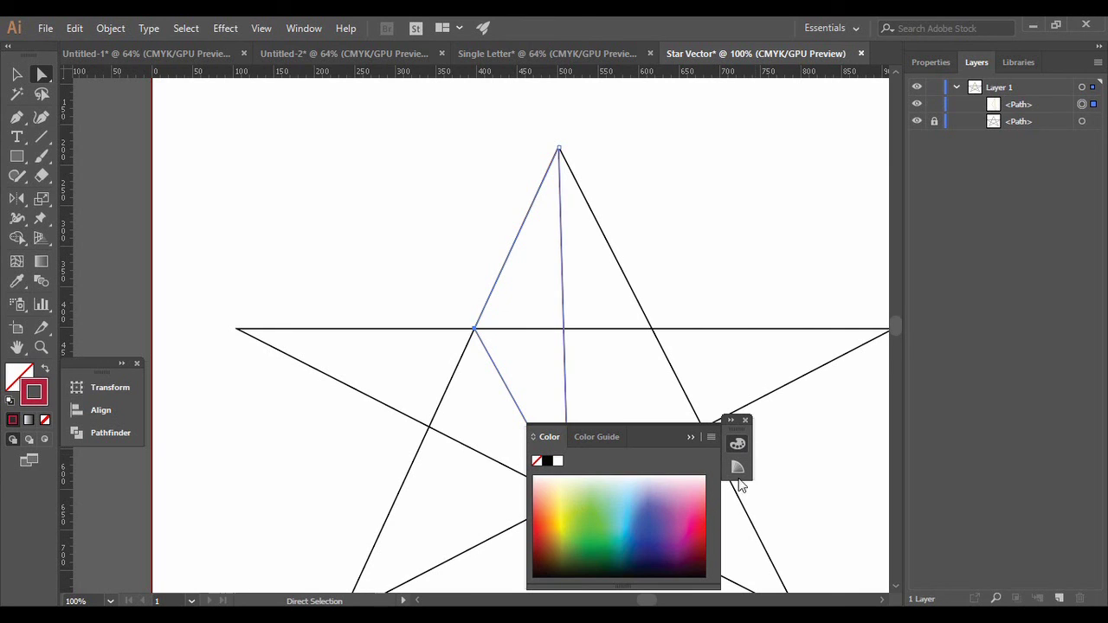
{"action": "left_click", "coordinate": [746, 420]}
{"action": "left_click", "coordinate": [701, 235]}
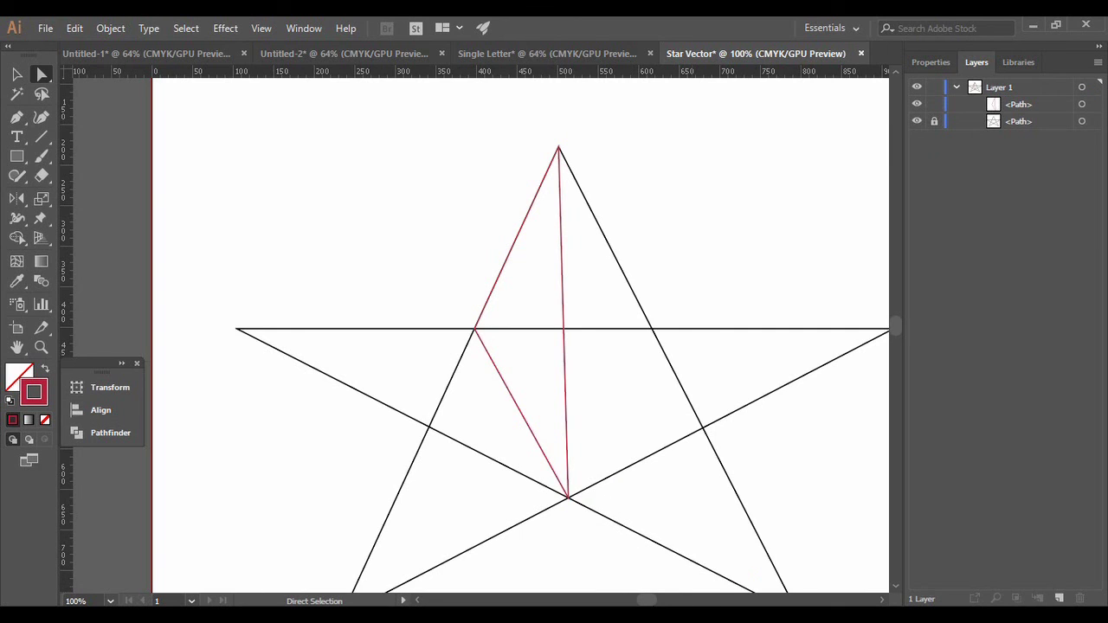
{"action": "key", "text": "ctrl+minus"}
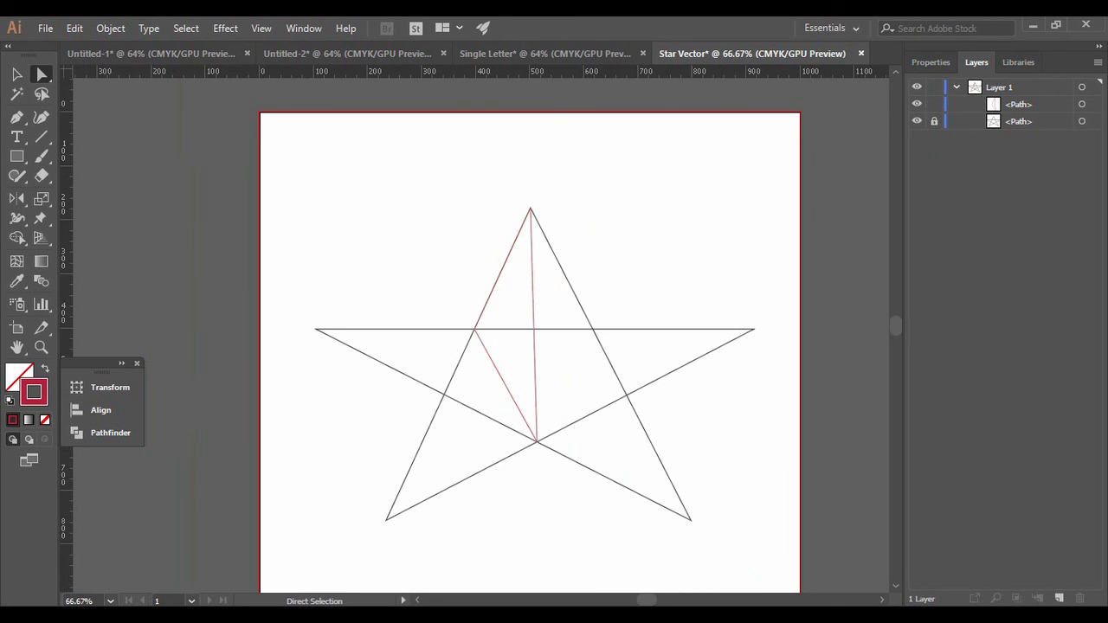
Start a second Pen path through the right inner intersection and the star's top point.
{"action": "left_click", "coordinate": [509, 391]}
{"action": "left_click", "coordinate": [16, 116]}
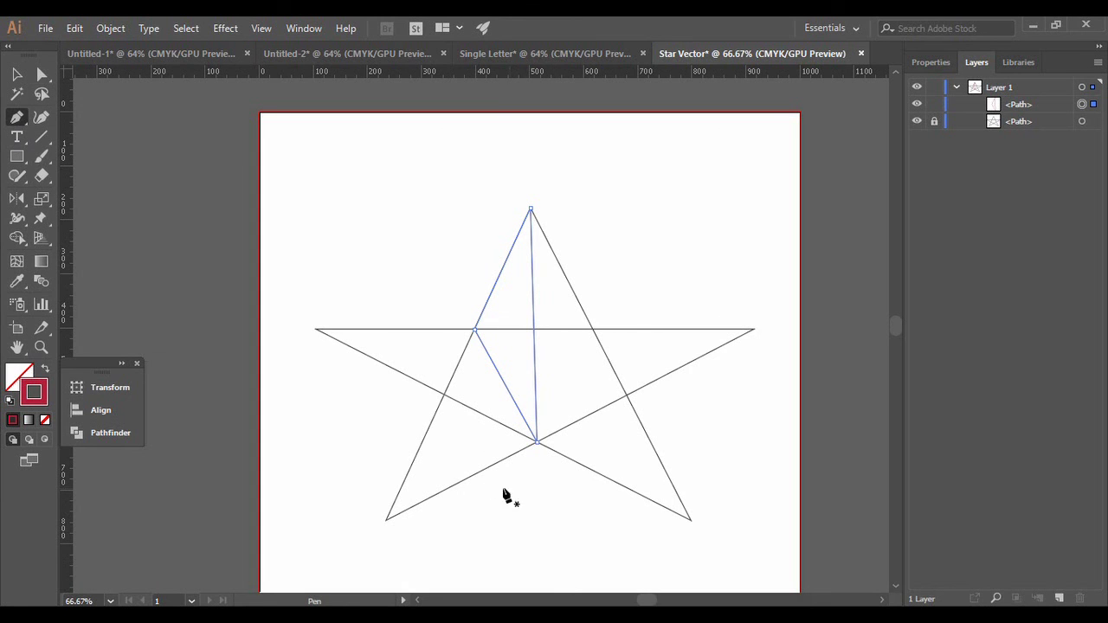
{"action": "key", "text": "ctrl+plus"}
{"action": "key", "text": "ctrl+plus"}
{"action": "key", "text": "ctrl+plus"}
{"action": "key", "text": "ctrl+plus"}
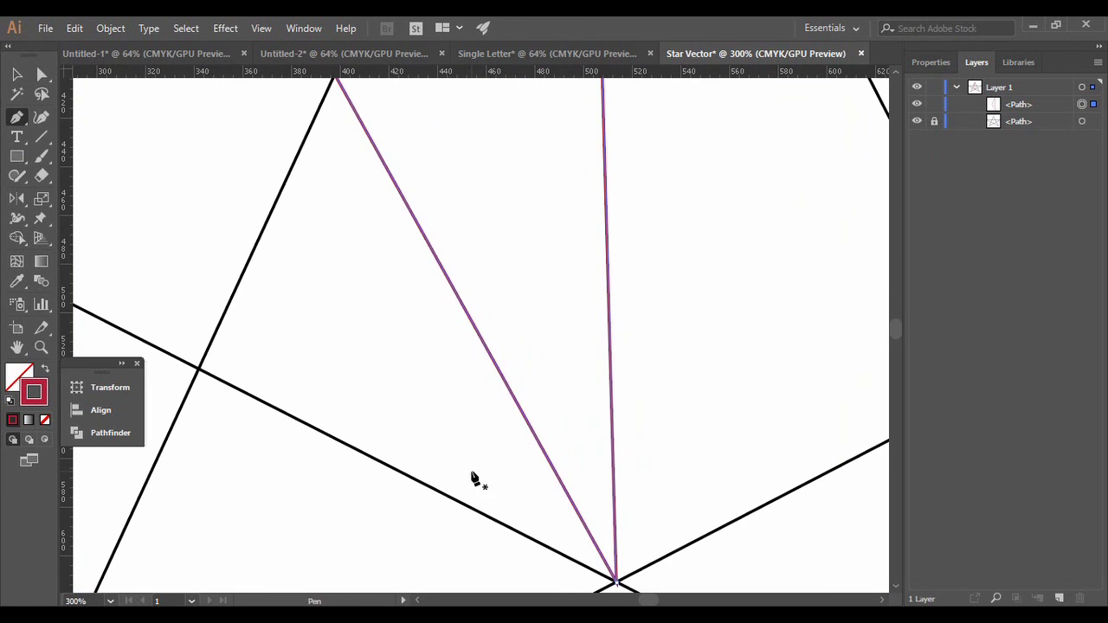
{"action": "left_click_drag", "start_coordinate": [650, 598], "coordinate": [658, 601]}
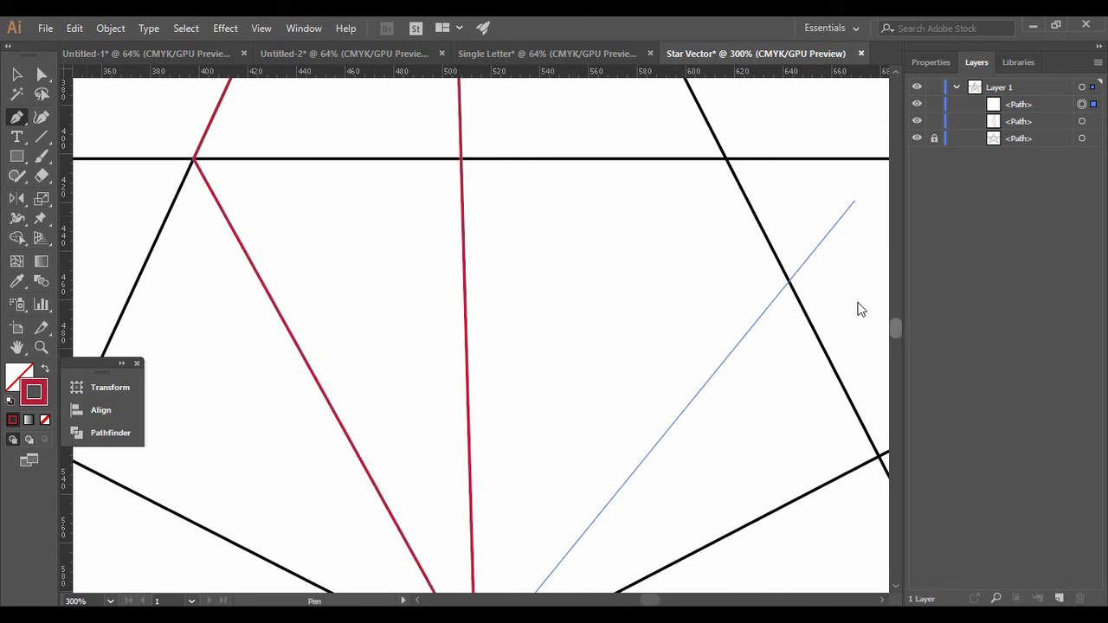
{"action": "left_click", "coordinate": [726, 160]}
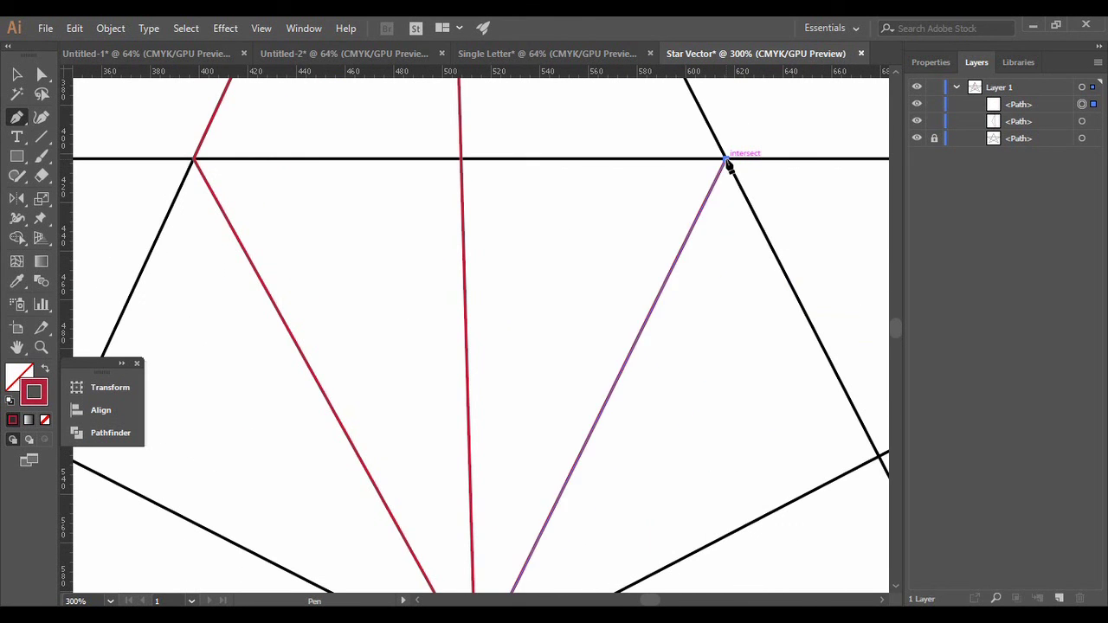
{"action": "left_click_drag", "start_coordinate": [898, 322], "coordinate": [894, 316]}
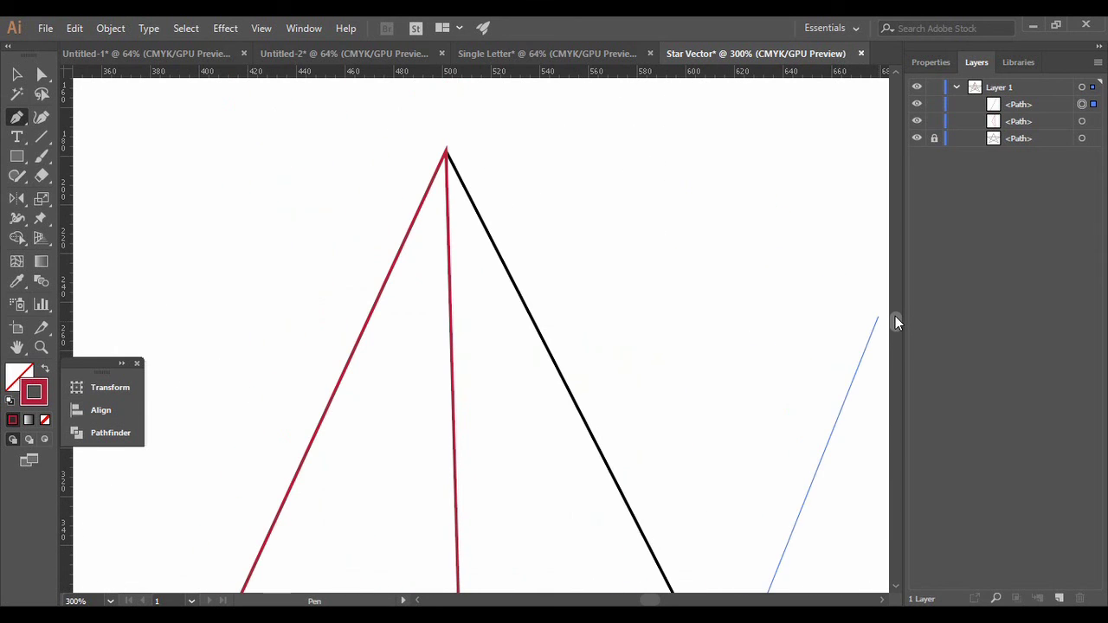
{"action": "left_click", "coordinate": [446, 153]}
{"action": "key", "text": "ctrl+shift+a"}
{"action": "key", "text": "ctrl+equal"}
{"action": "key", "text": "ctrl+equal"}
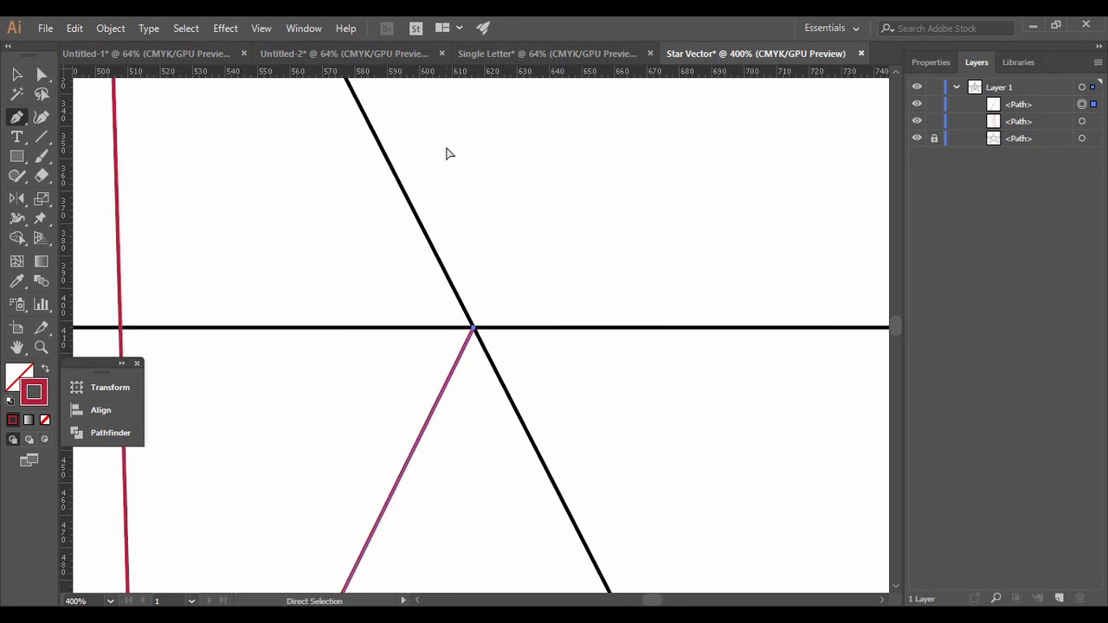
{"action": "left_click_drag", "start_coordinate": [897, 327], "coordinate": [896, 322]}
{"action": "left_click_drag", "start_coordinate": [653, 597], "coordinate": [647, 603]}
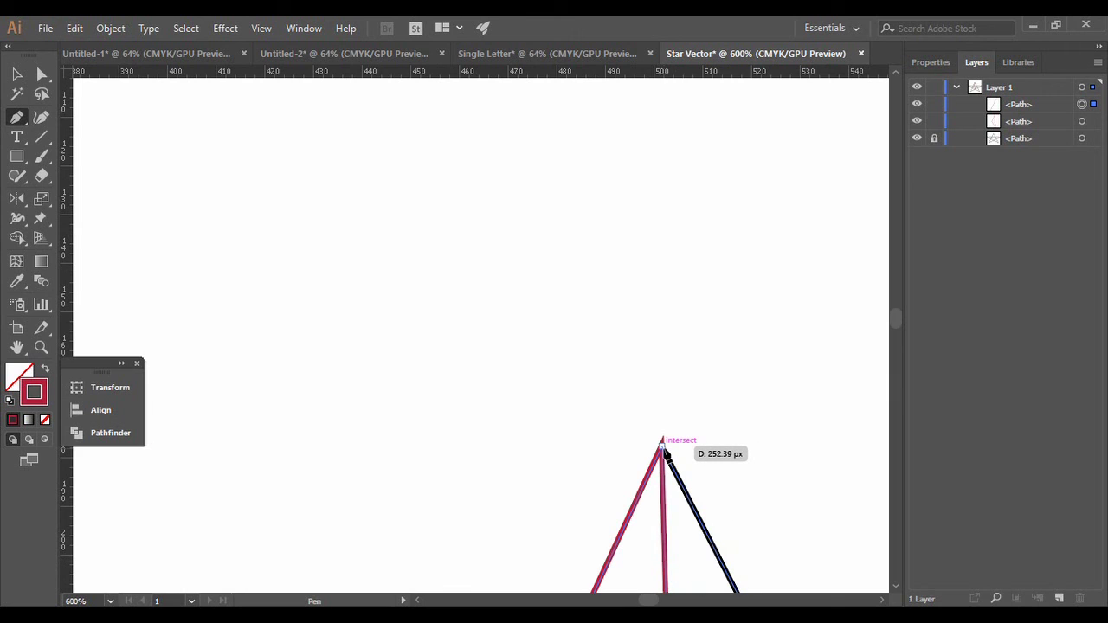
Pin the corner exactly on the apex and close the right-half facet at the centre intersection.
{"action": "key", "text": "ctrl+equal"}
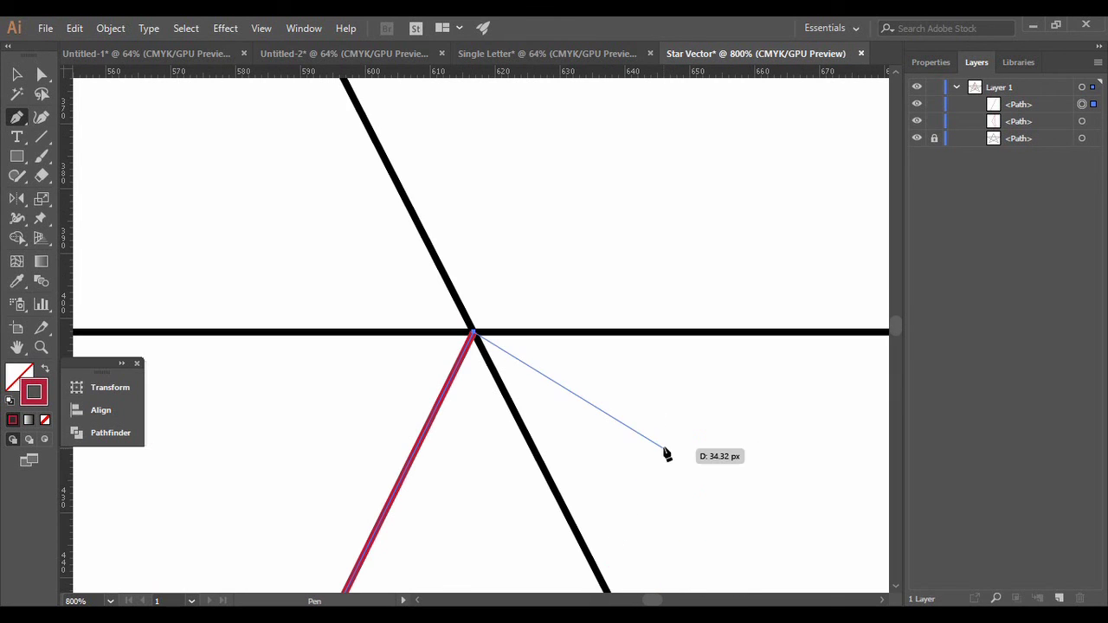
{"action": "scroll", "coordinate": [893, 323], "scroll_direction": "up", "scroll_amount": 5}
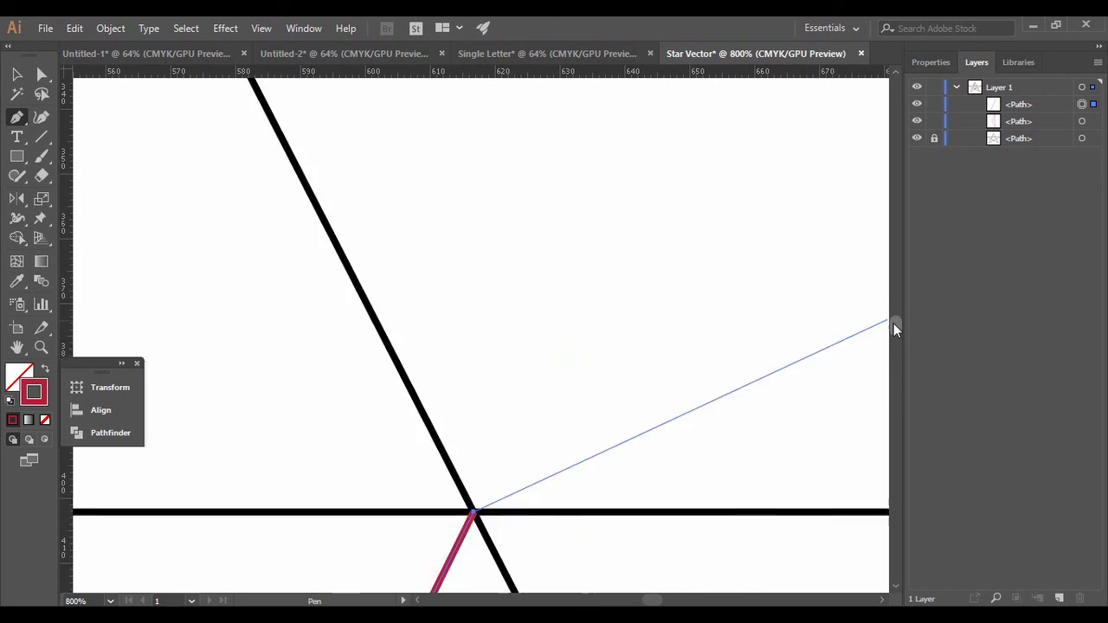
{"action": "scroll", "coordinate": [654, 600], "scroll_direction": "left", "scroll_amount": 6}
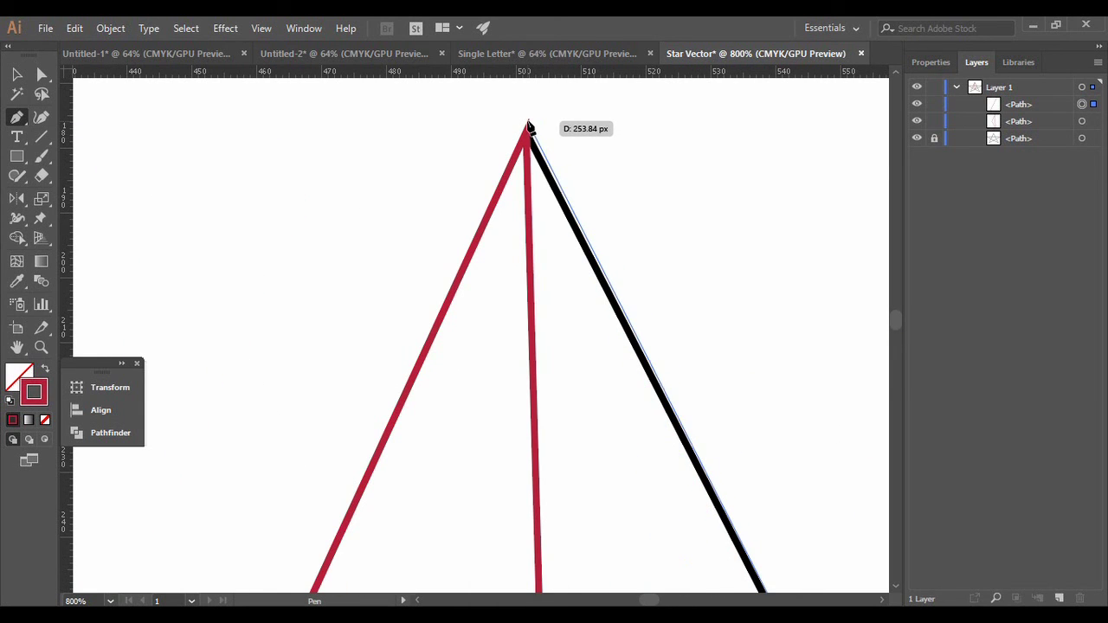
{"action": "left_click", "coordinate": [529, 128]}
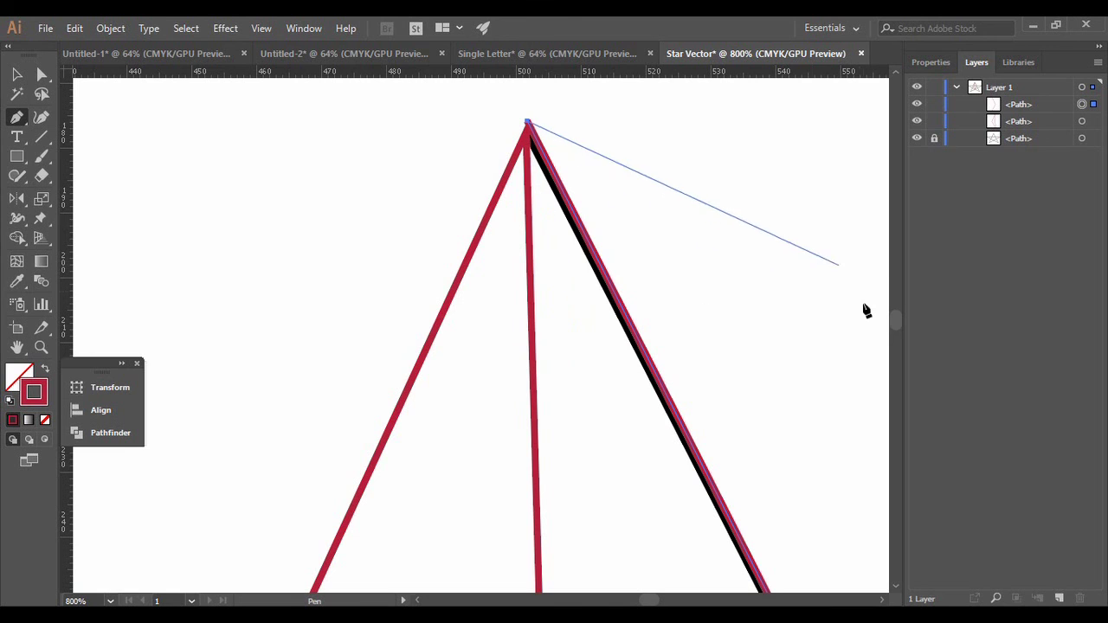
{"action": "scroll", "coordinate": [894, 320], "scroll_direction": "down", "scroll_amount": 15}
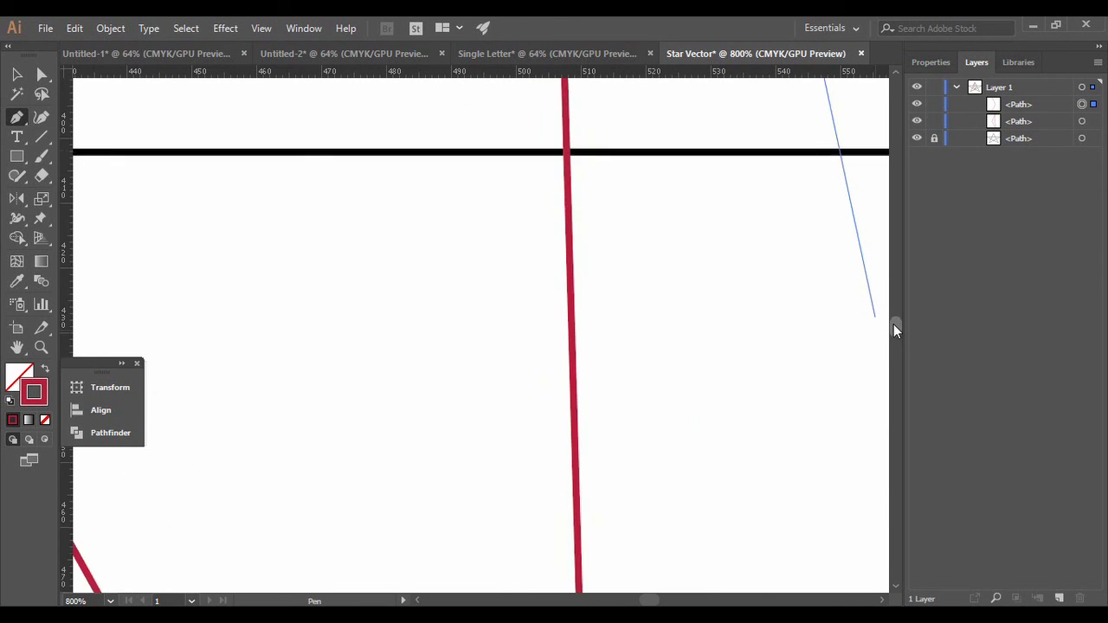
{"action": "scroll", "coordinate": [893, 326], "scroll_direction": "down", "scroll_amount": 5}
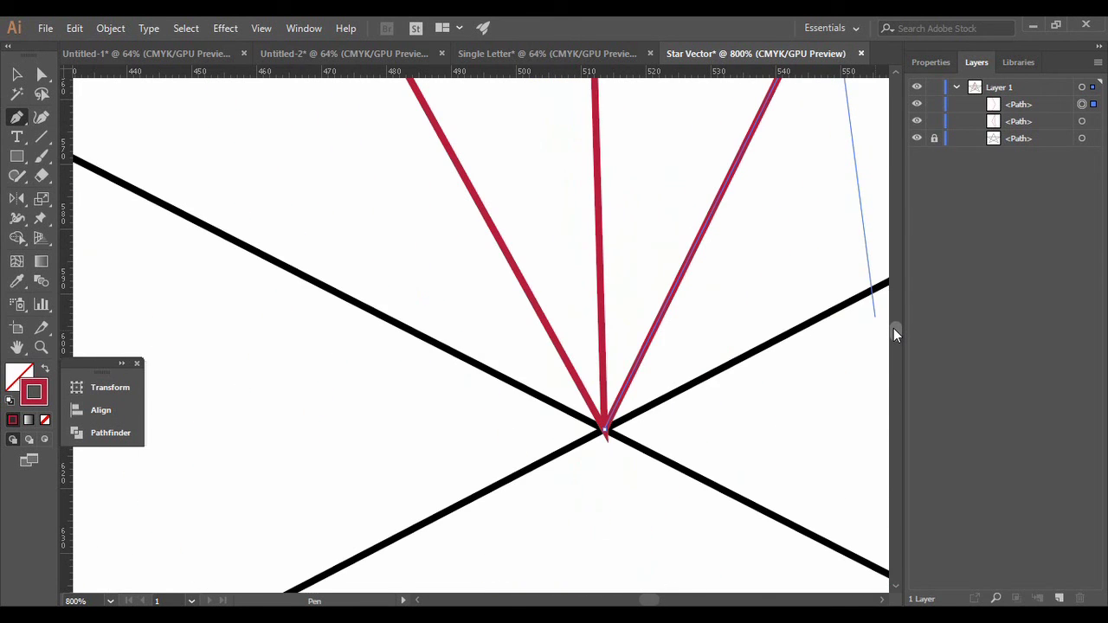
{"action": "left_click", "coordinate": [605, 434]}
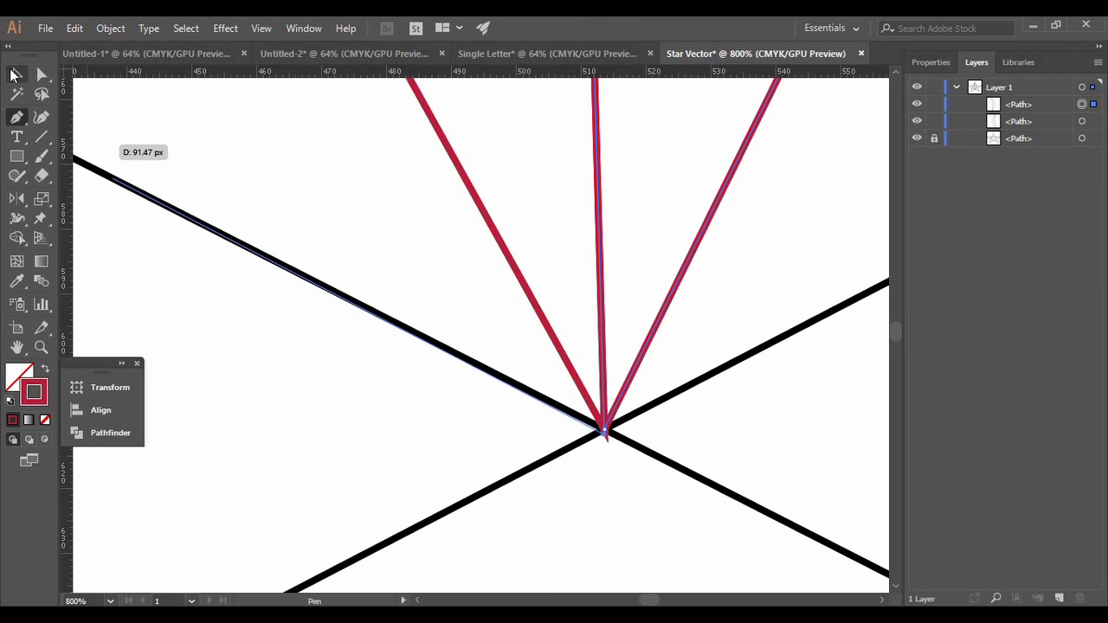
{"action": "left_click", "coordinate": [16, 75]}
{"action": "left_click", "coordinate": [382, 435]}
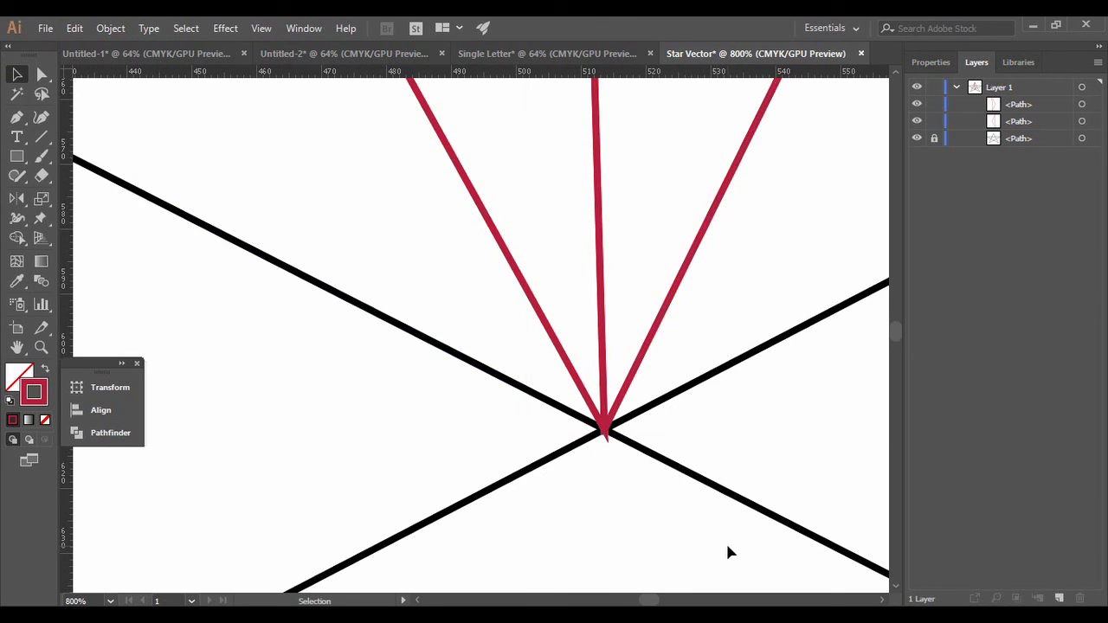
{"action": "key", "text": "ctrl+minus"}
{"action": "key", "text": "ctrl+minus"}
{"action": "key", "text": "ctrl+minus"}
{"action": "key", "text": "ctrl+minus"}
{"action": "key", "text": "ctrl+minus"}
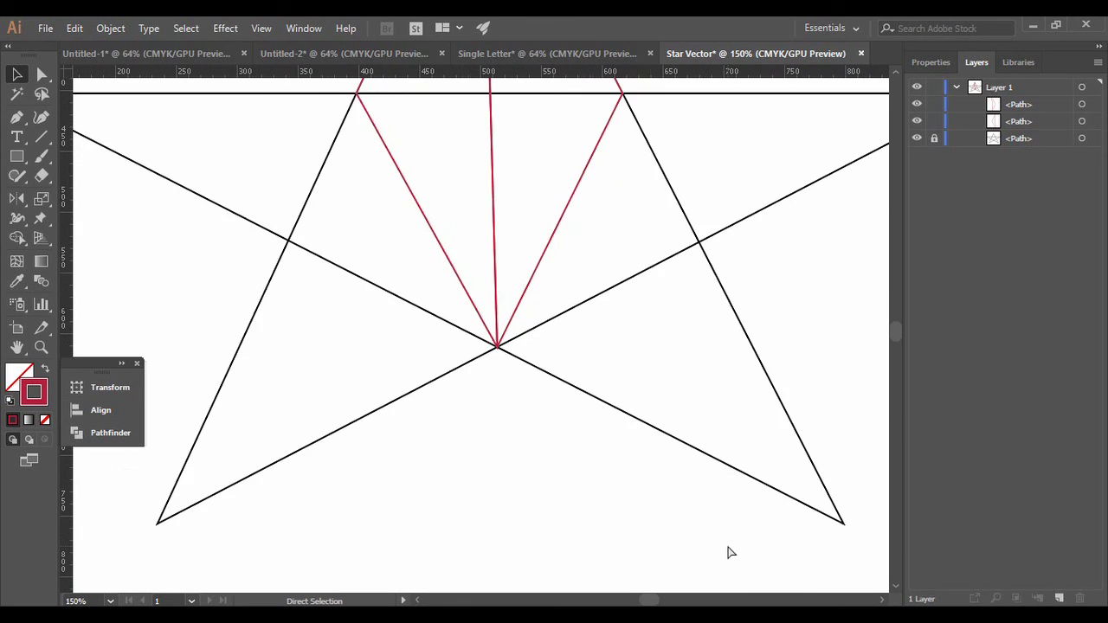
{"action": "key", "text": "ctrl+minus"}
{"action": "key", "text": "ctrl+minus"}
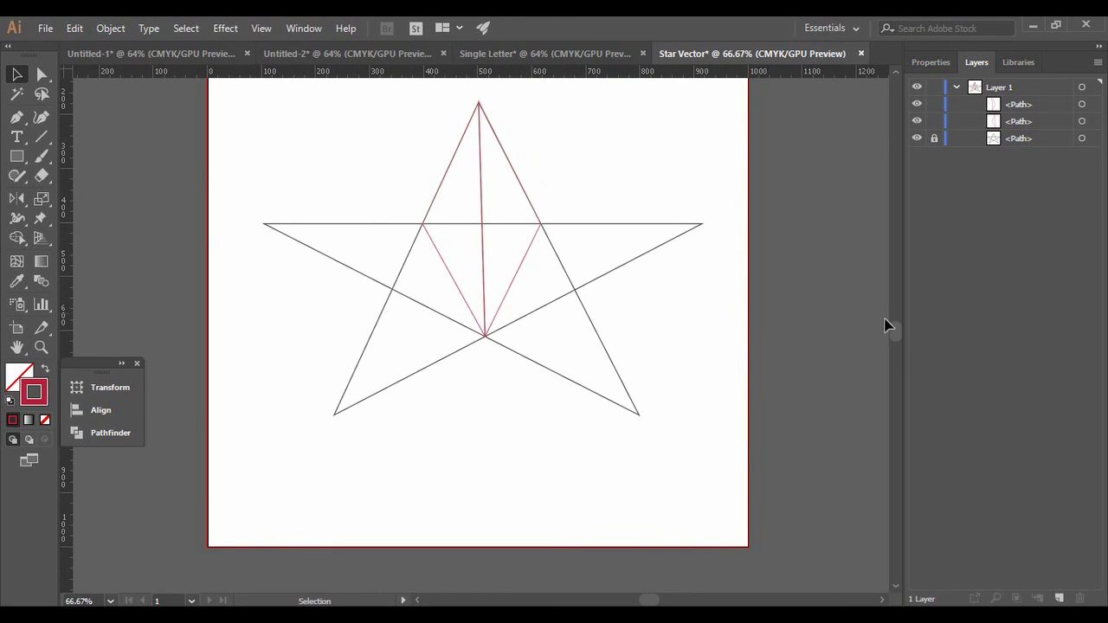
{"action": "left_click_drag", "start_coordinate": [896, 338], "coordinate": [896, 333]}
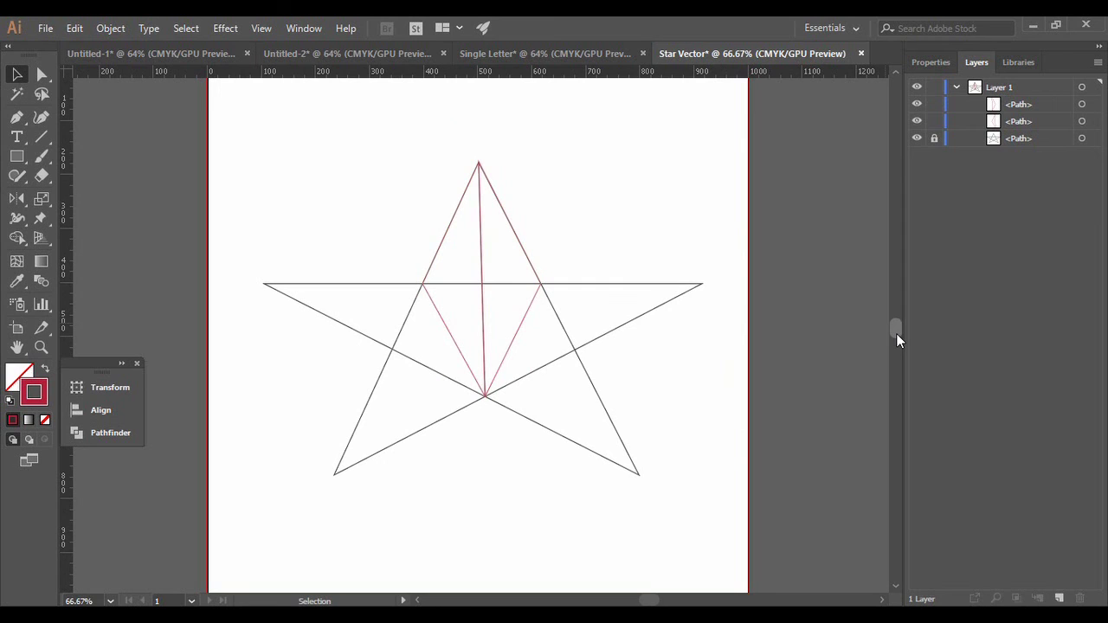
{"action": "left_click_drag", "start_coordinate": [477, 327], "coordinate": [571, 303]}
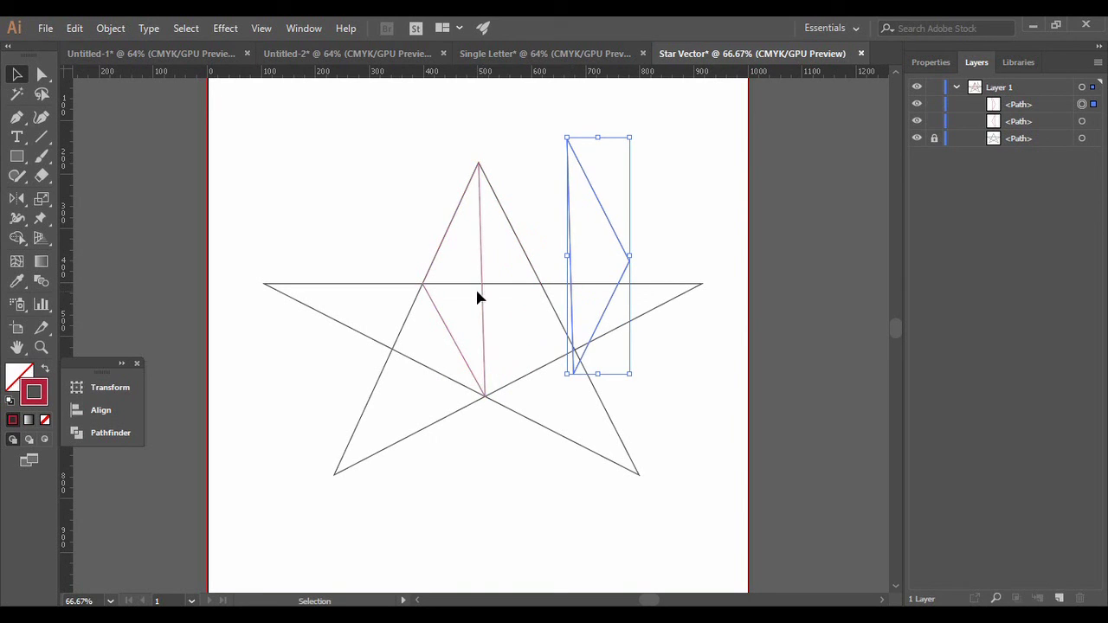
{"action": "left_click", "coordinate": [483, 285]}
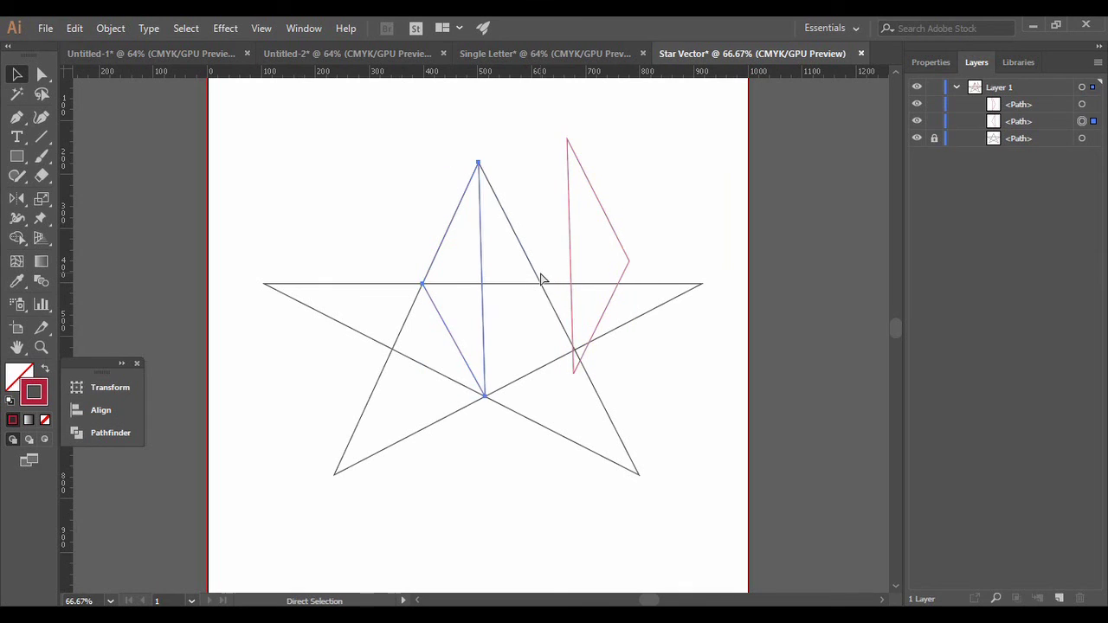
{"action": "key", "text": "ctrl+z"}
{"action": "left_click_drag", "start_coordinate": [388, 154], "coordinate": [571, 390]}
{"action": "key", "text": "ctrl+g"}
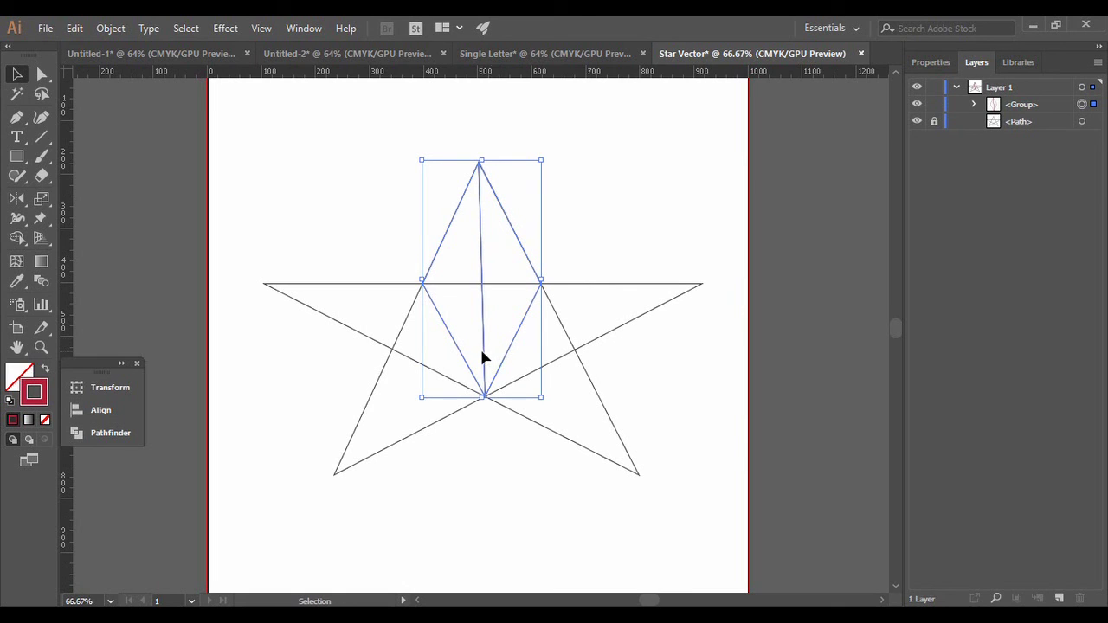
{"action": "left_click", "coordinate": [580, 215]}
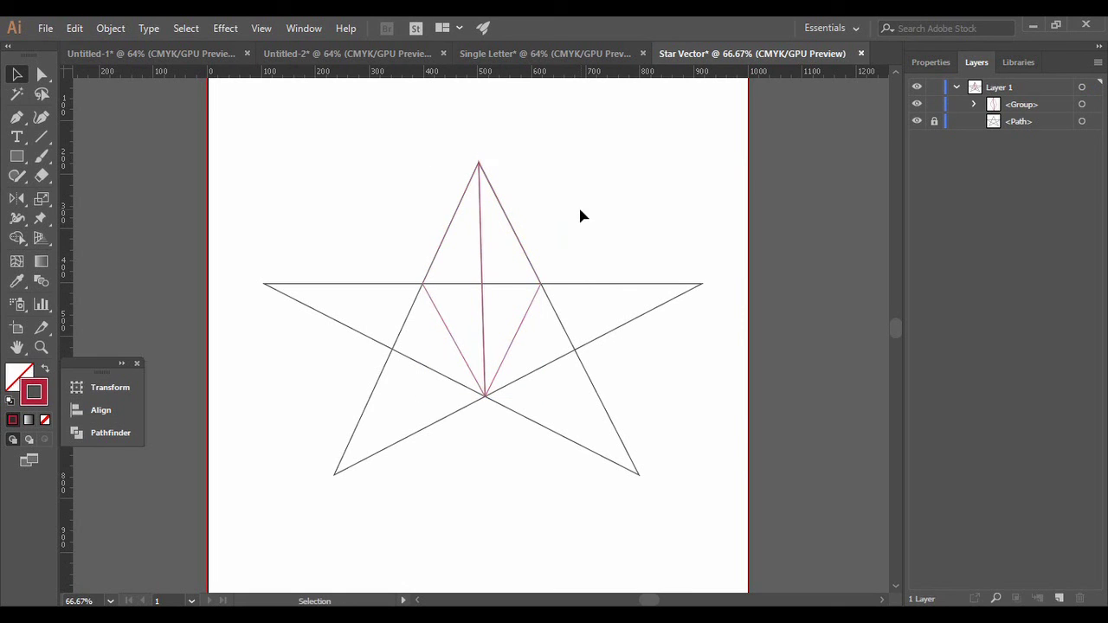
{"action": "left_click", "coordinate": [482, 248]}
{"action": "key", "text": "a"}
{"action": "key", "text": "ctrl"}
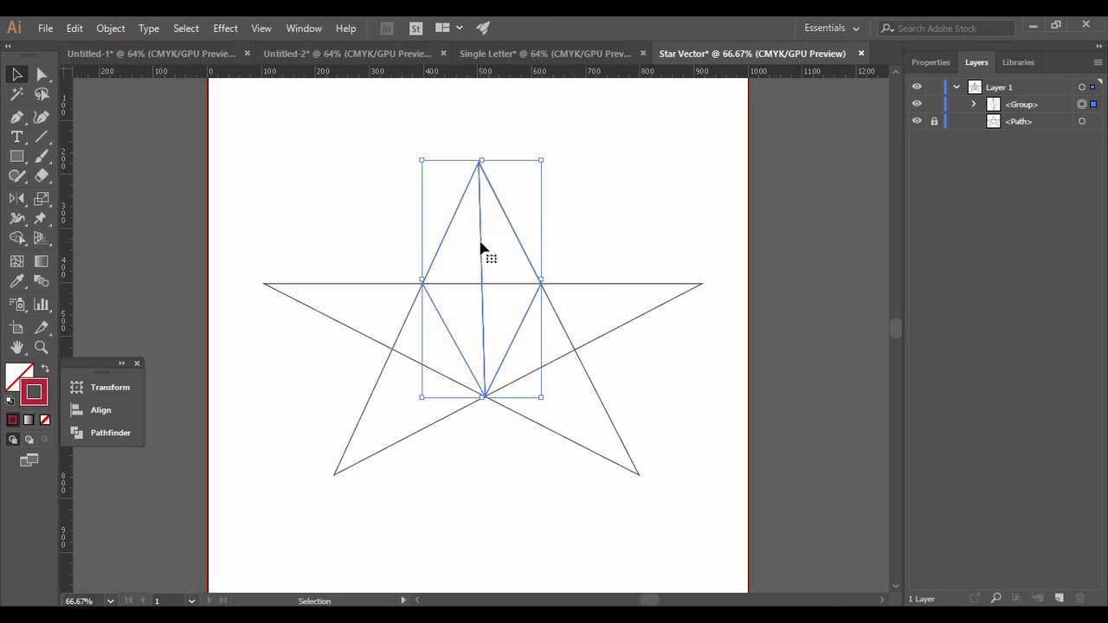
{"action": "key", "text": "shift+v"}
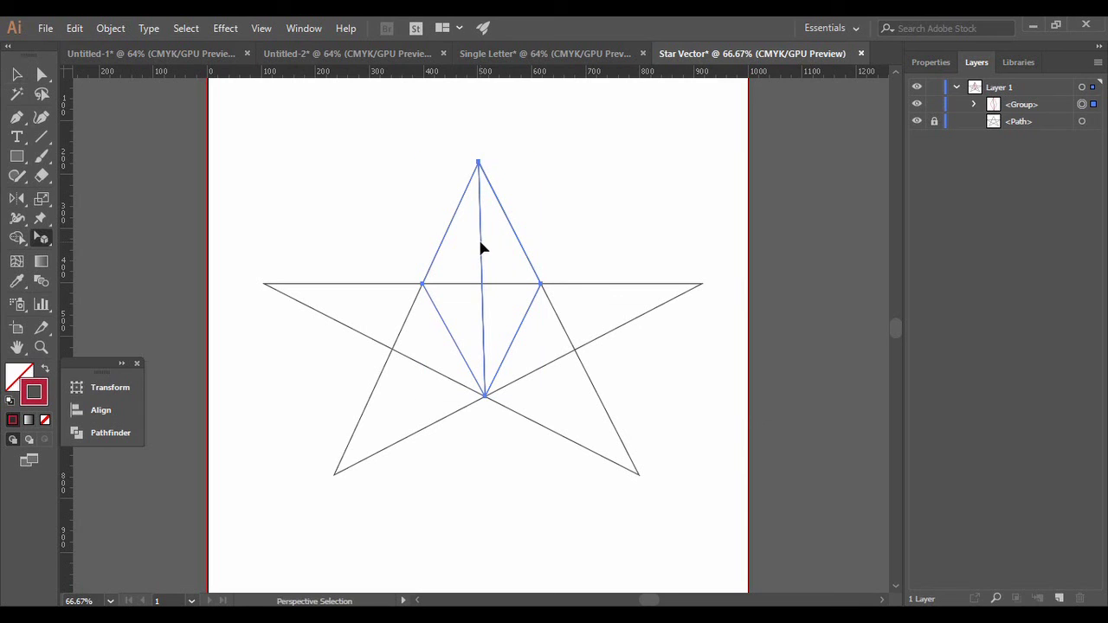
{"action": "left_click", "coordinate": [473, 246]}
{"action": "left_click", "coordinate": [483, 162]}
Select all of the kite's paths and paste a copy exactly in place.
{"action": "left_click_drag", "start_coordinate": [406, 129], "coordinate": [559, 415]}
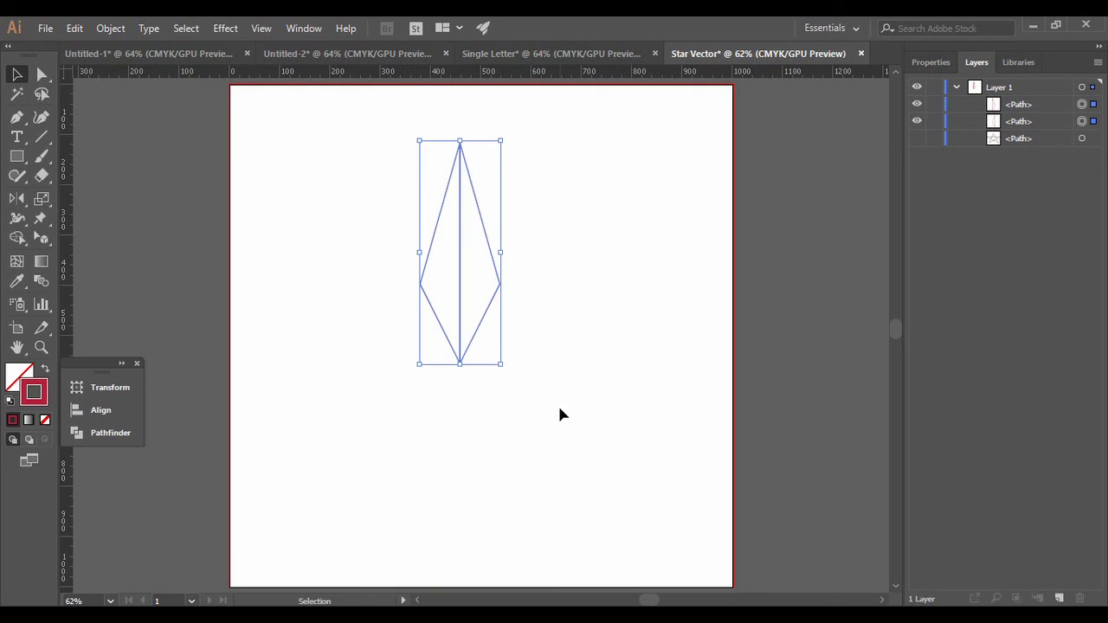
{"action": "key", "text": "a"}
{"action": "key", "text": "v"}
{"action": "key", "text": "ctrl+c"}
{"action": "key", "text": "ctrl+f"}
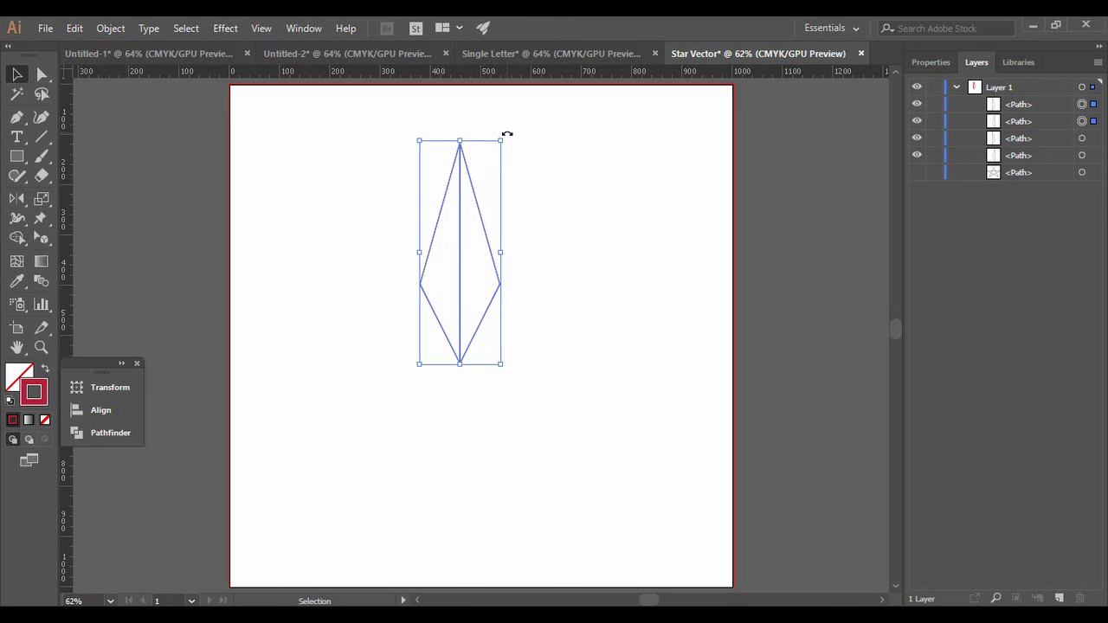
Rotate the kite copy to about 288°, group it, and move its tip onto the kite's bottom point.
{"action": "left_click_drag", "start_coordinate": [507, 134], "coordinate": [592, 271]}
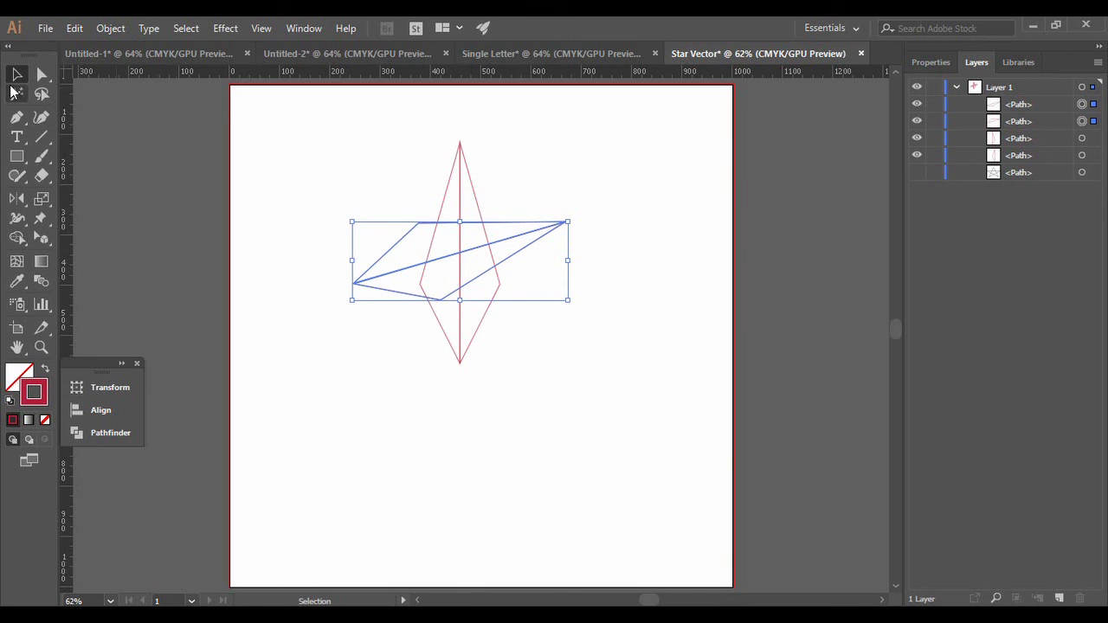
{"action": "key", "text": "ctrl+g"}
{"action": "left_click_drag", "start_coordinate": [405, 237], "coordinate": [513, 316]}
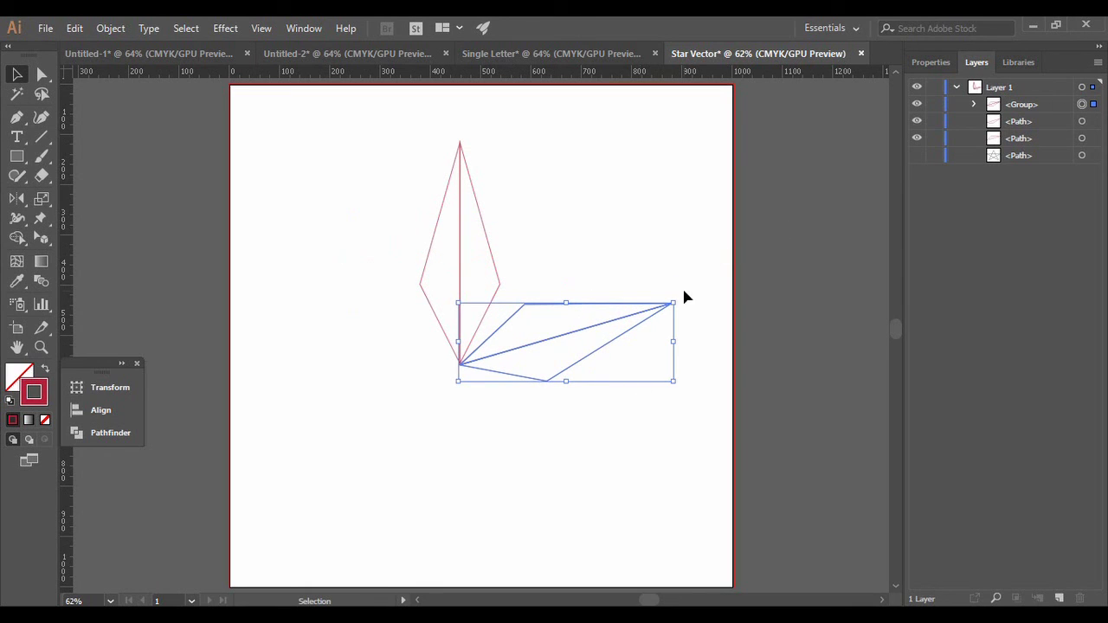
{"action": "left_click_drag", "start_coordinate": [677, 295], "coordinate": [661, 280]}
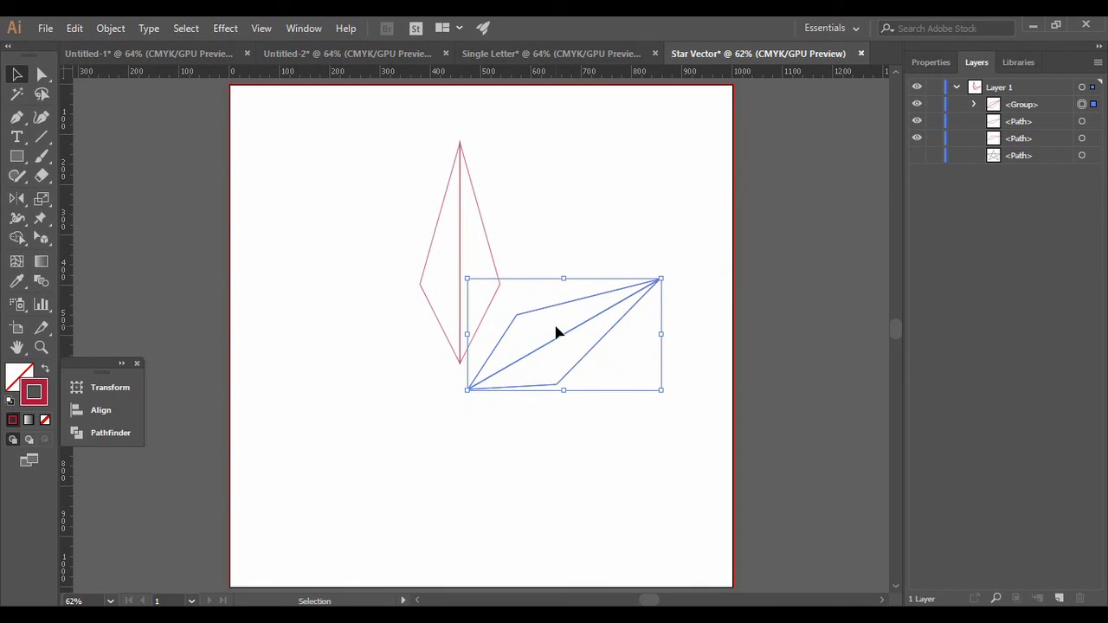
{"action": "left_click_drag", "start_coordinate": [542, 314], "coordinate": [530, 287]}
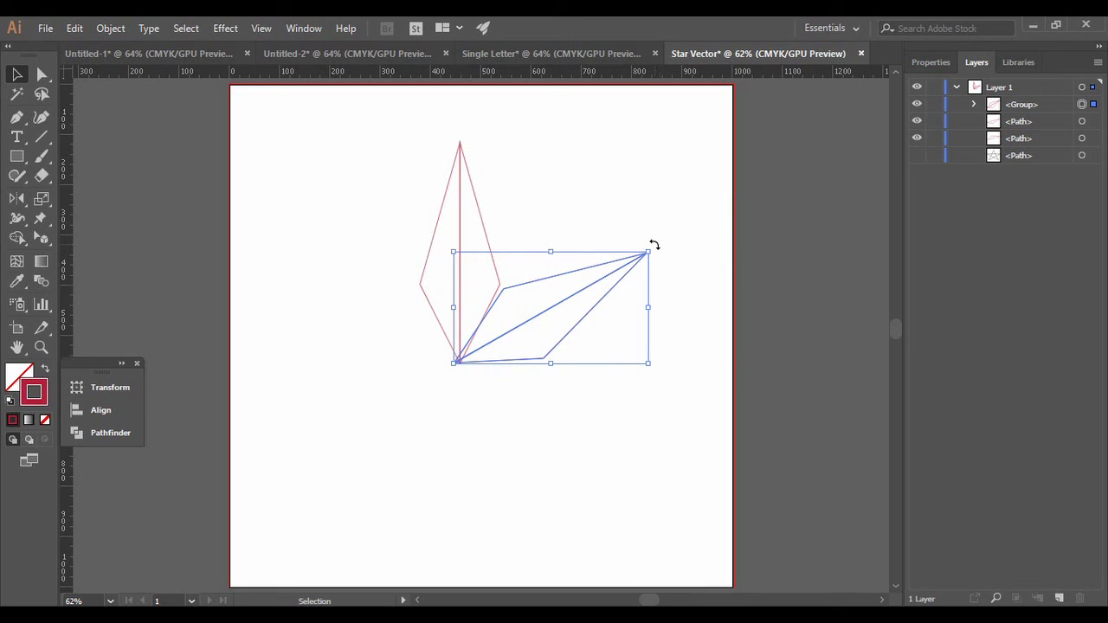
{"action": "left_click_drag", "start_coordinate": [654, 246], "coordinate": [646, 243]}
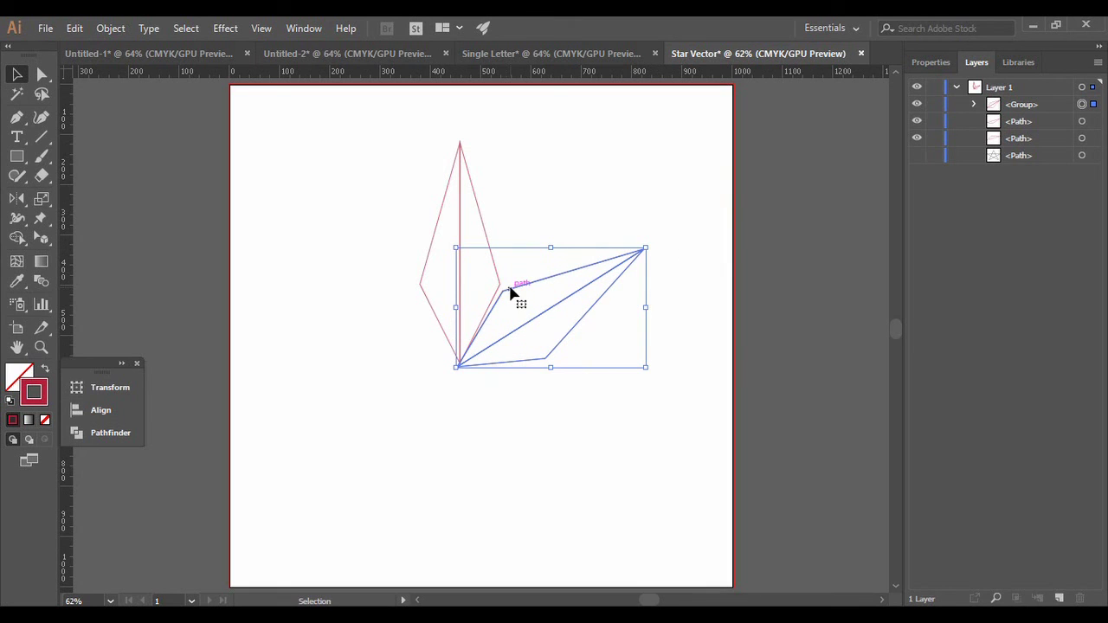
{"action": "left_click_drag", "start_coordinate": [511, 295], "coordinate": [508, 288]}
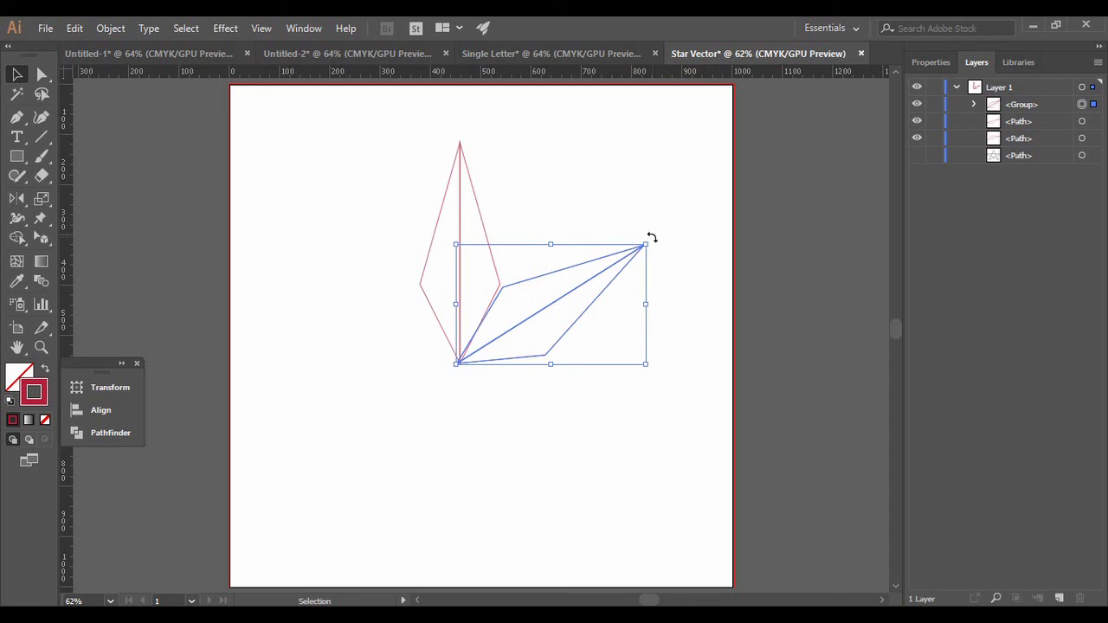
Zoom in on the petal tips and rotate and nudge the copy toward the kite's point.
{"action": "key", "text": "a"}
{"action": "key", "text": "ctrl+plus"}
{"action": "key", "text": "ctrl+plus"}
{"action": "key", "text": "ctrl+plus"}
{"action": "key", "text": "ctrl+plus"}
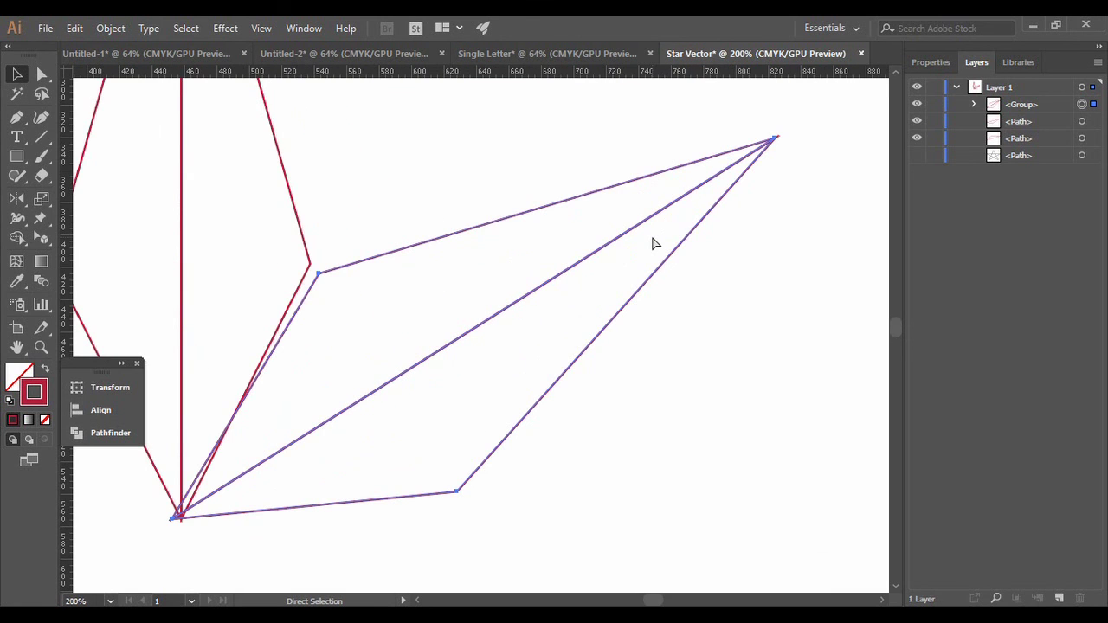
{"action": "key", "text": "v"}
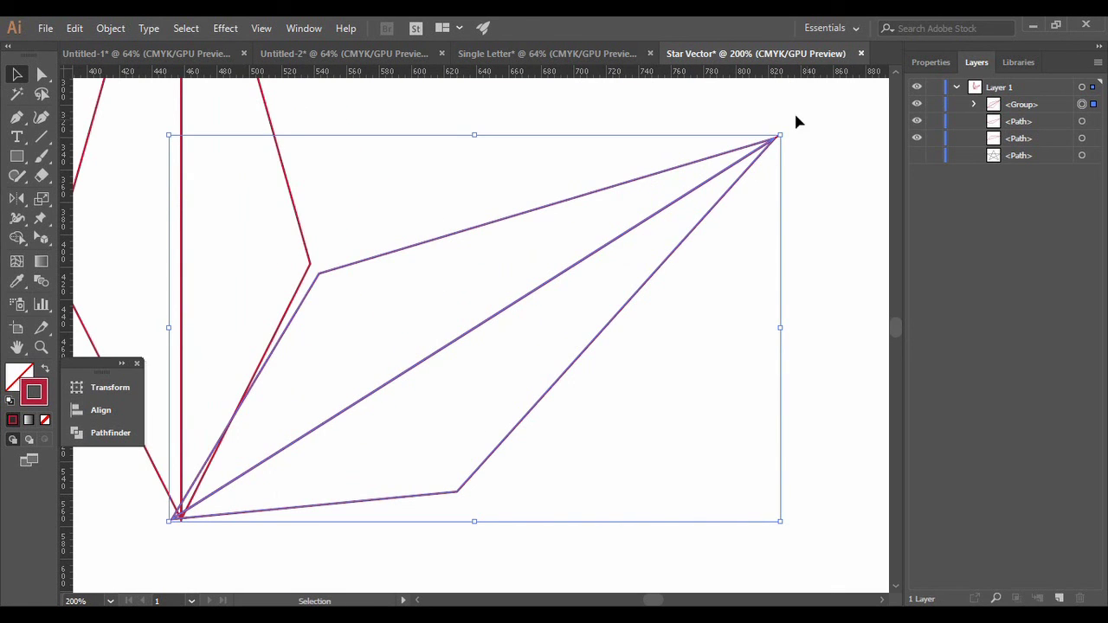
{"action": "left_click_drag", "start_coordinate": [784, 125], "coordinate": [765, 115]}
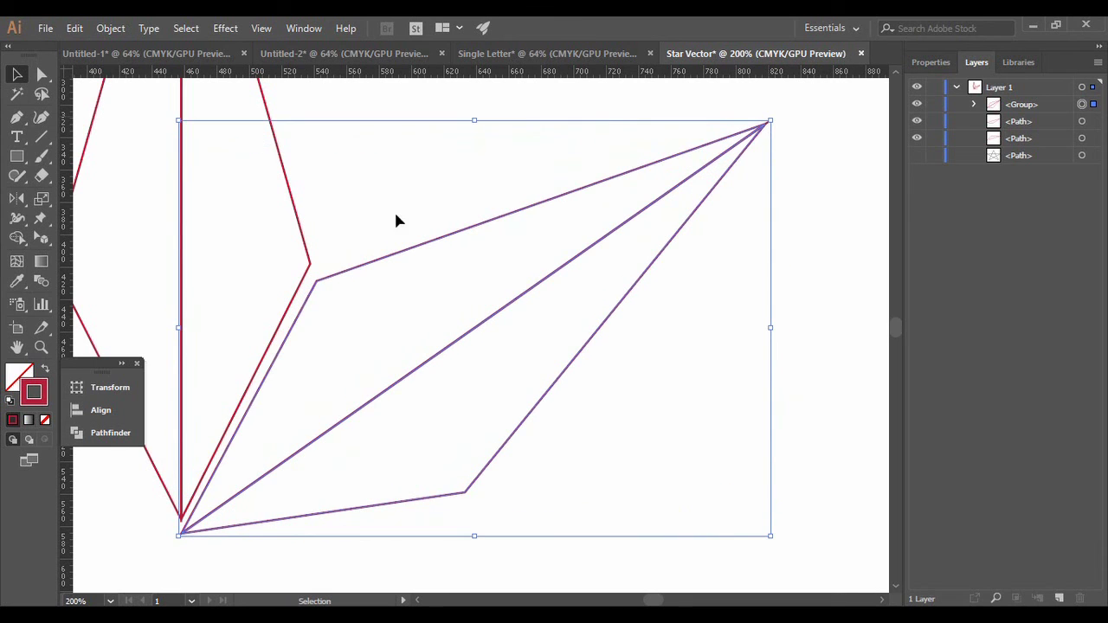
{"action": "left_click_drag", "start_coordinate": [319, 278], "coordinate": [318, 272]}
{"action": "key", "text": "Up"}
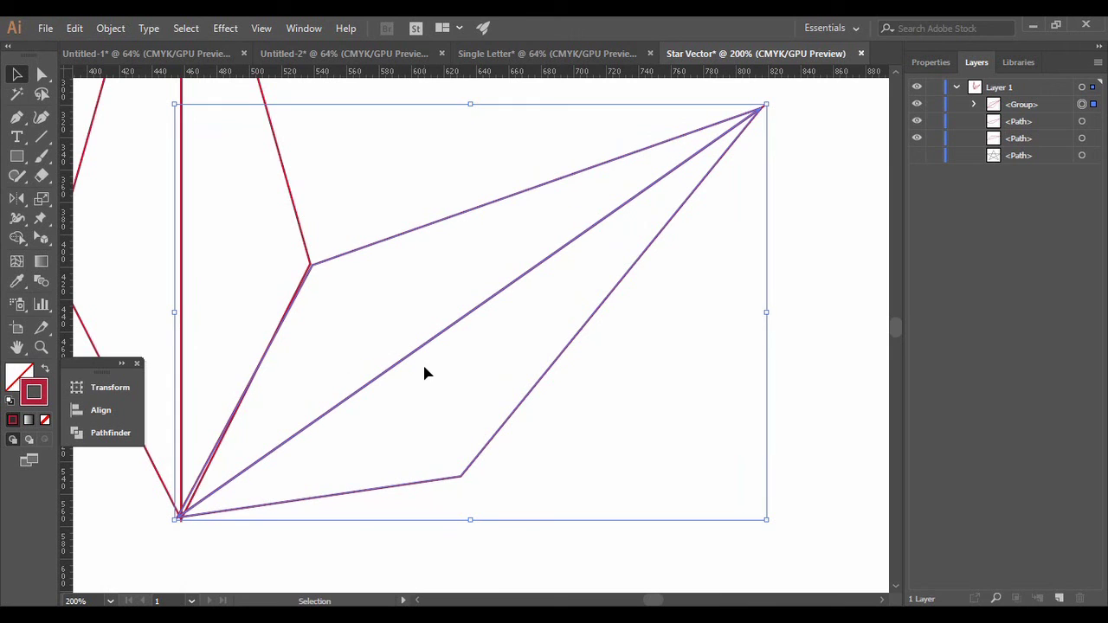
{"action": "key", "text": "Up"}
{"action": "key", "text": "Right"}
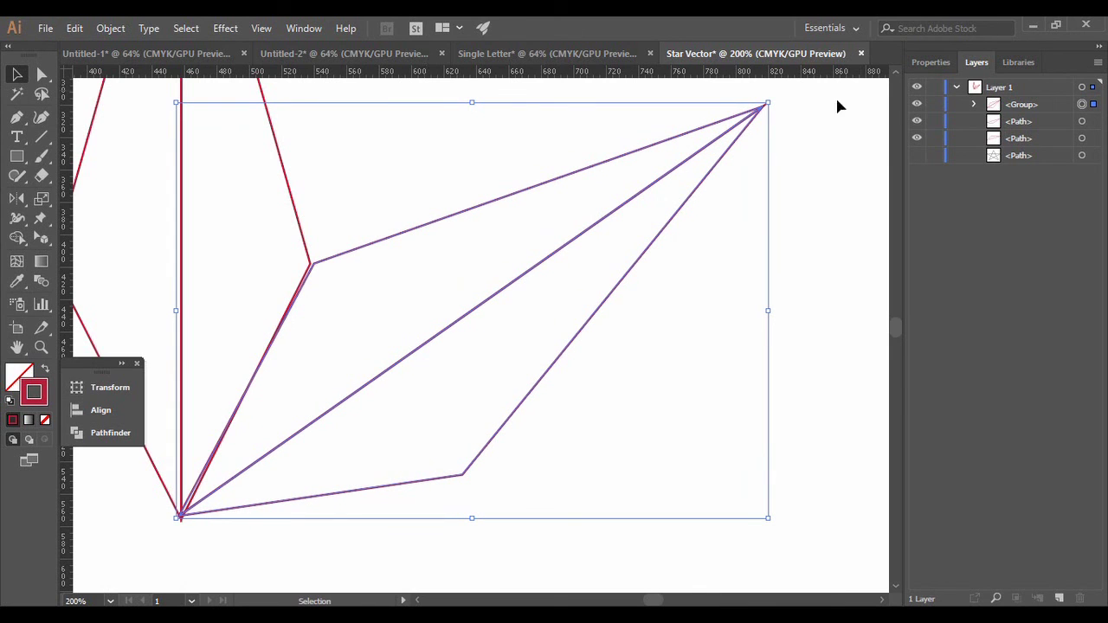
Fine-tune the copy's rotation and position until both tips coincide, then zoom back out.
{"action": "left_click_drag", "start_coordinate": [771, 96], "coordinate": [768, 99]}
{"action": "key", "text": "Left"}
{"action": "key", "text": "Up"}
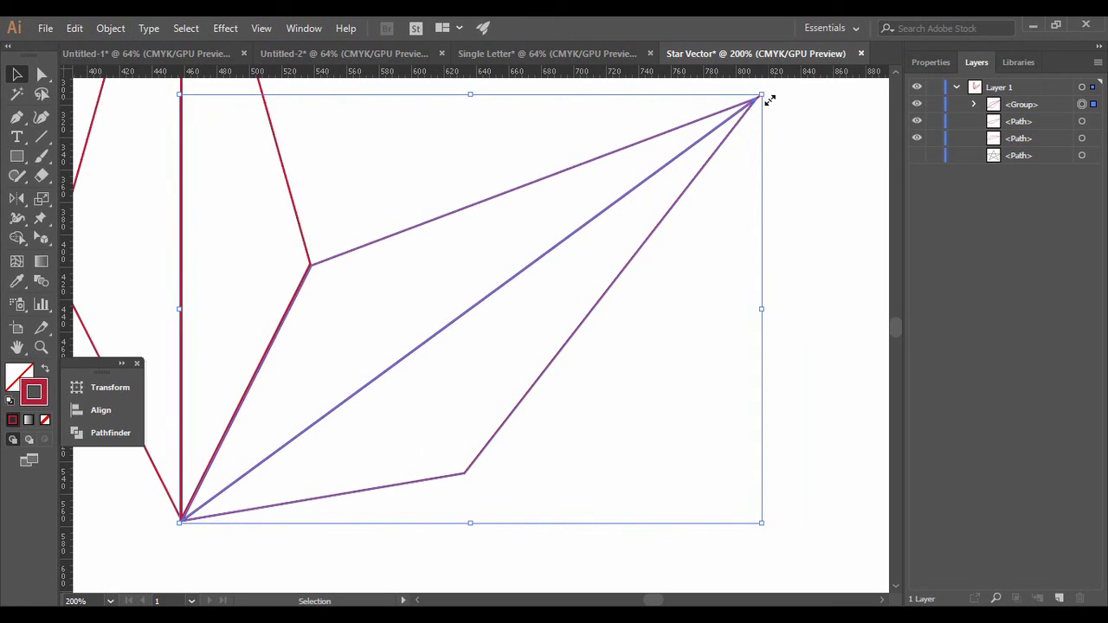
{"action": "key", "text": "Left"}
{"action": "left_click", "coordinate": [869, 258]}
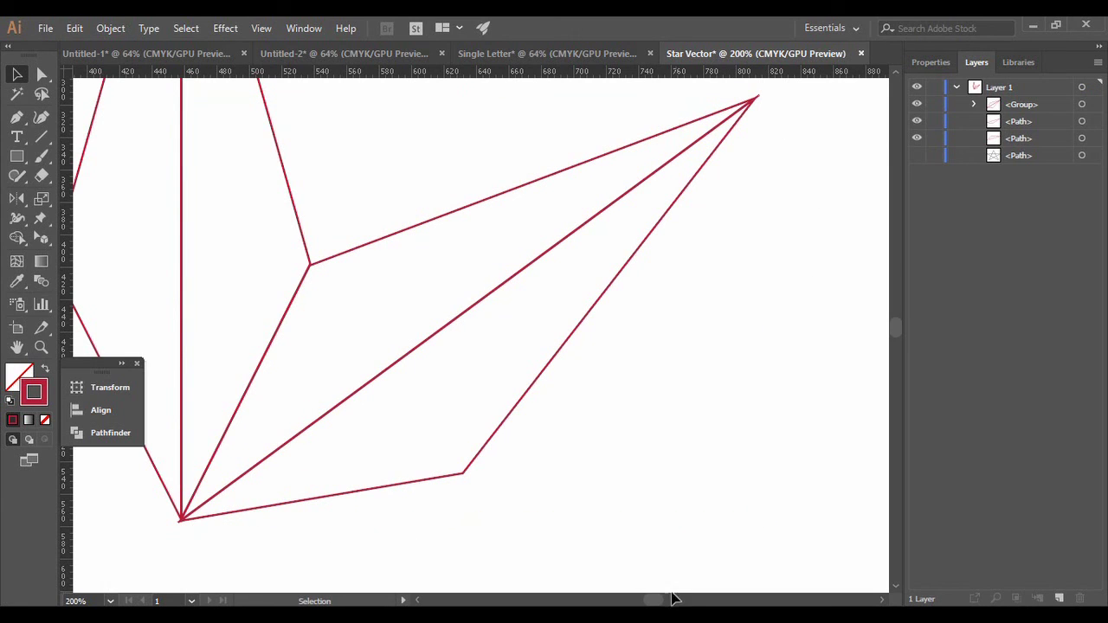
{"action": "left_click_drag", "start_coordinate": [674, 598], "coordinate": [665, 599]}
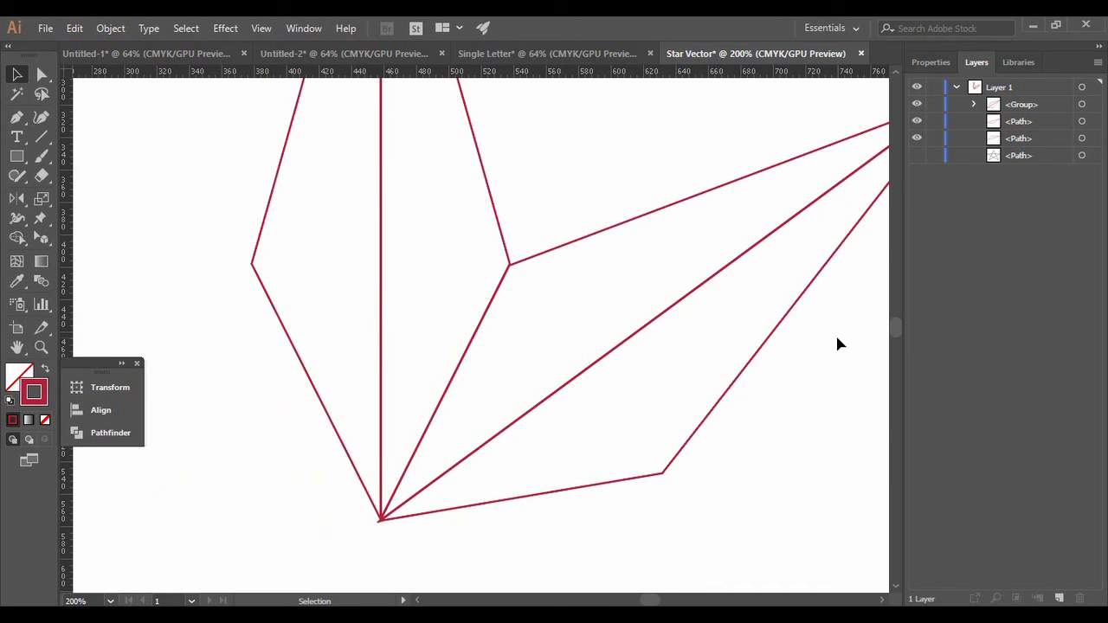
{"action": "key", "text": "ctrl+minus"}
{"action": "key", "text": "ctrl+minus"}
{"action": "key", "text": "ctrl+minus"}
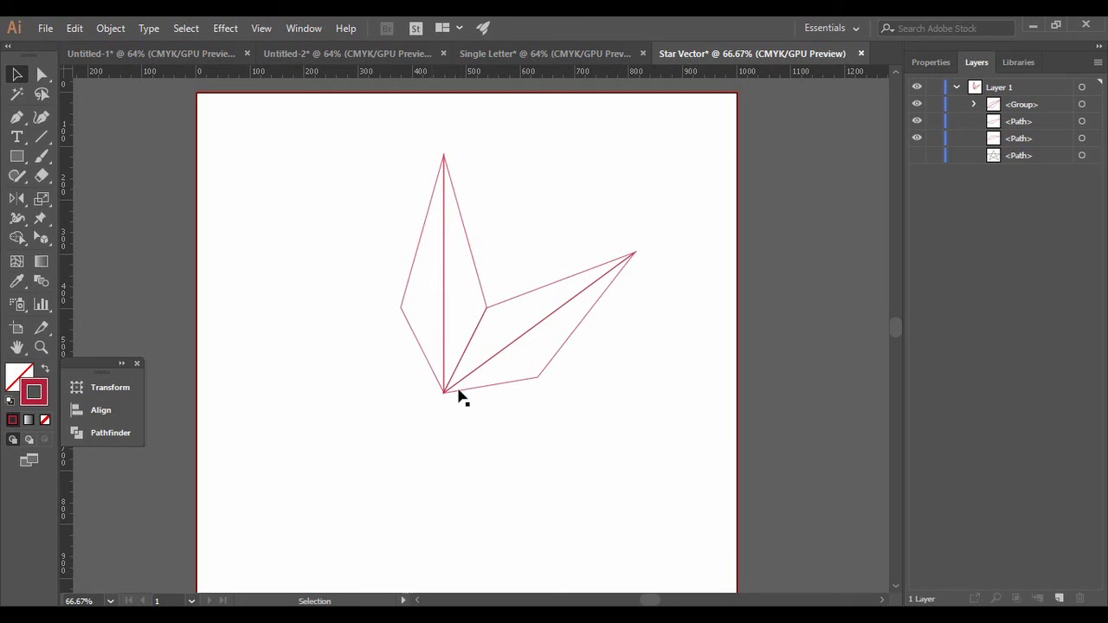
Rotate another kite petal to lie horizontally, then move and rotate it into place around the centre.
{"action": "left_click", "coordinate": [441, 154]}
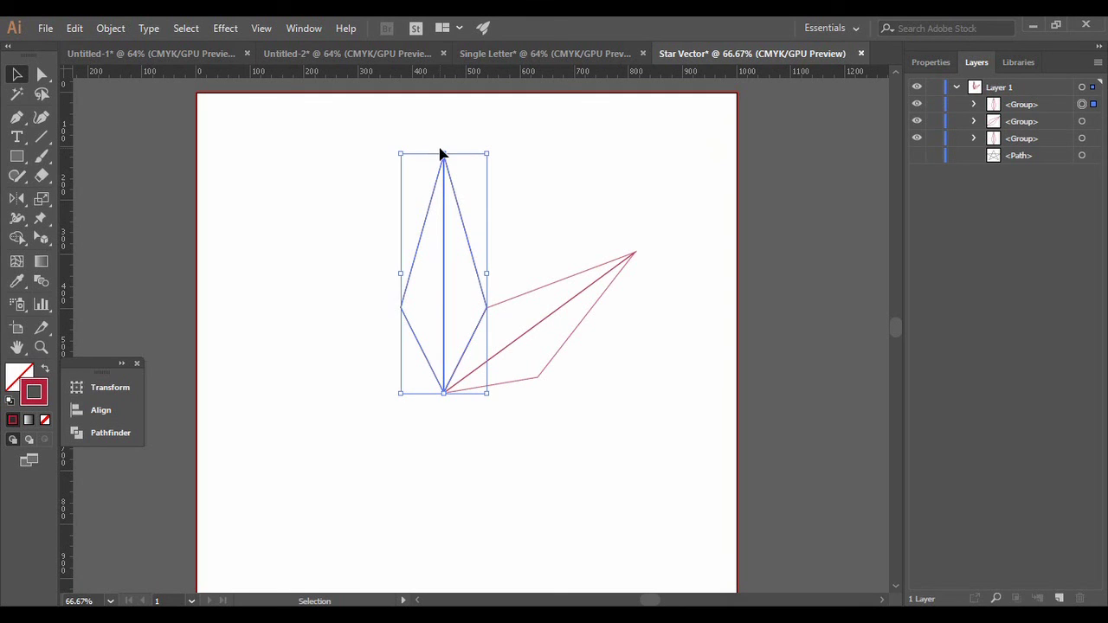
{"action": "left_click_drag", "start_coordinate": [443, 147], "coordinate": [260, 275]}
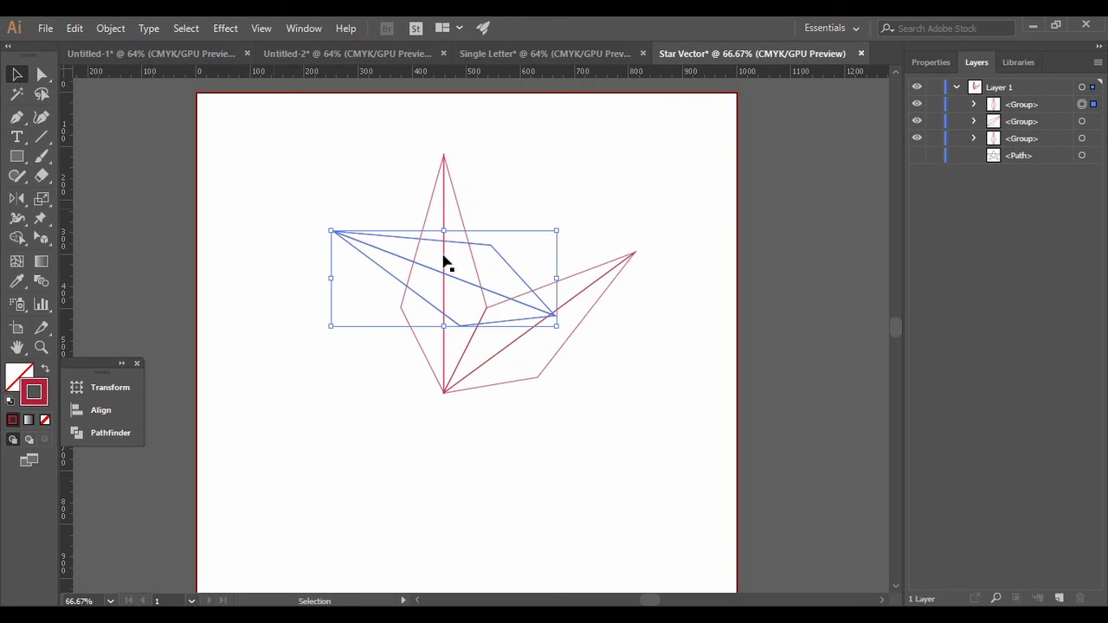
{"action": "double_click", "coordinate": [369, 270]}
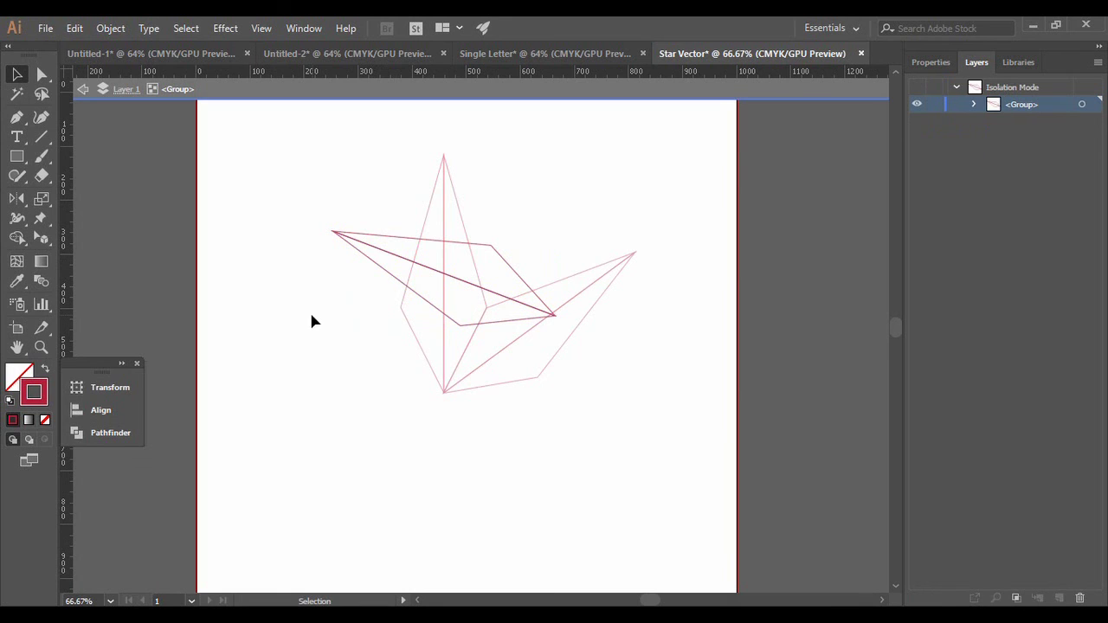
{"action": "left_click", "coordinate": [85, 91]}
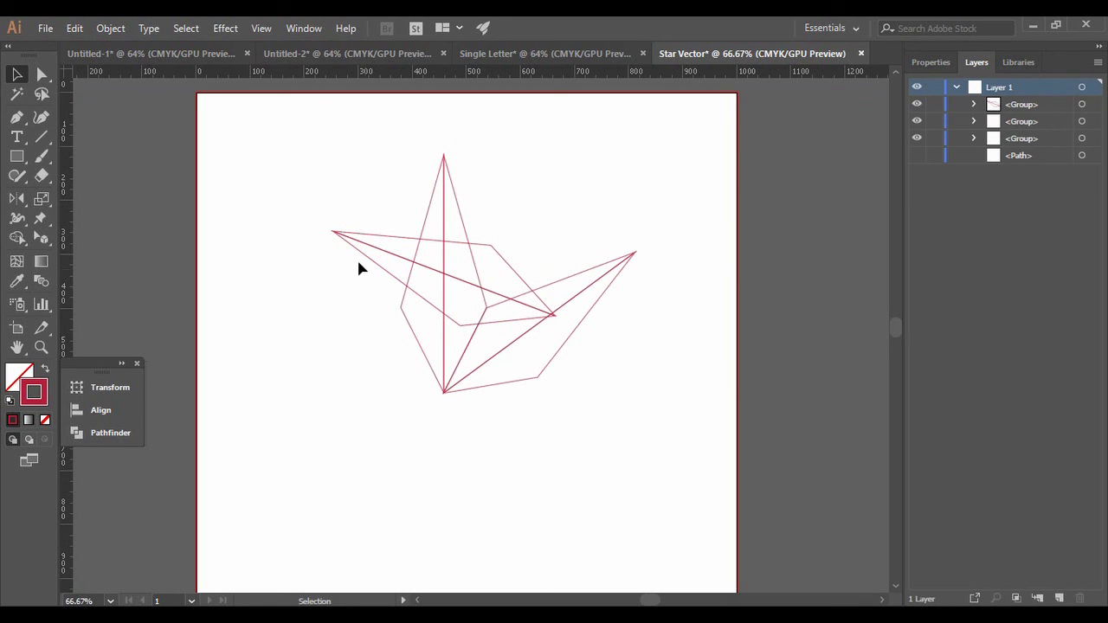
{"action": "left_click_drag", "start_coordinate": [363, 253], "coordinate": [254, 317]}
{"action": "left_click_drag", "start_coordinate": [217, 283], "coordinate": [235, 266]}
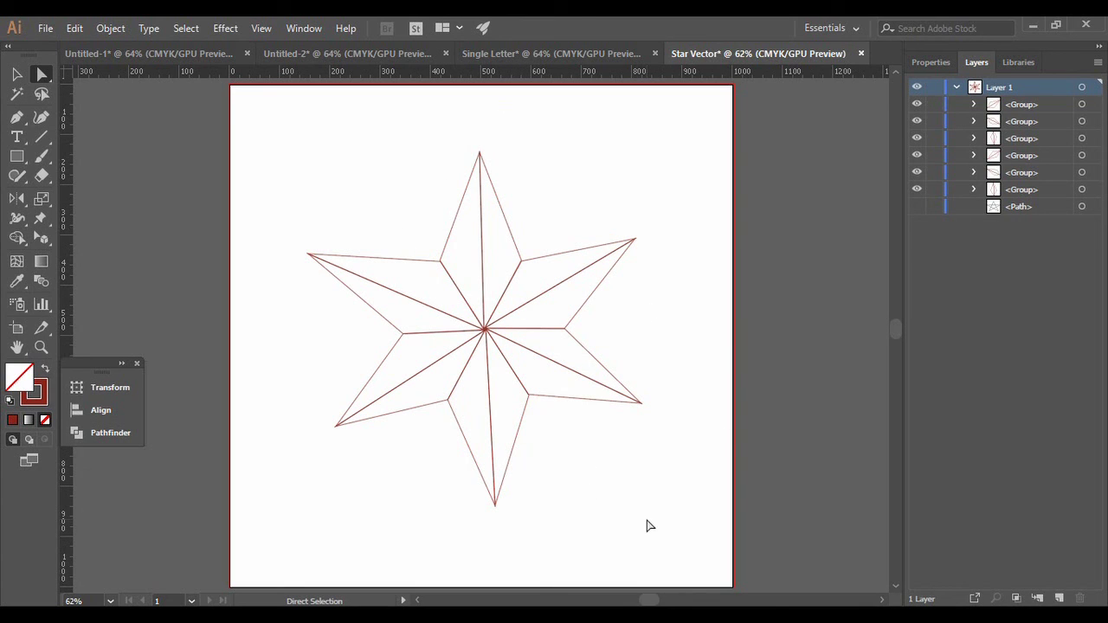
Expand the upper-right petal group in the Layers panel and target only its first path.
{"action": "left_click", "coordinate": [490, 426]}
{"action": "left_click", "coordinate": [974, 106]}
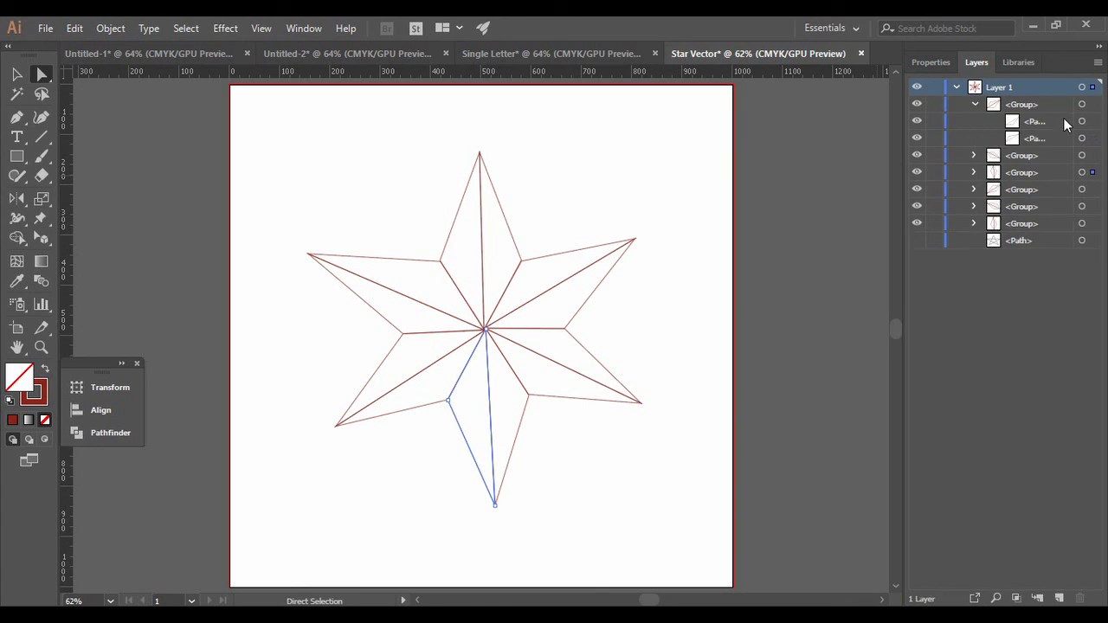
{"action": "left_click", "coordinate": [1042, 123]}
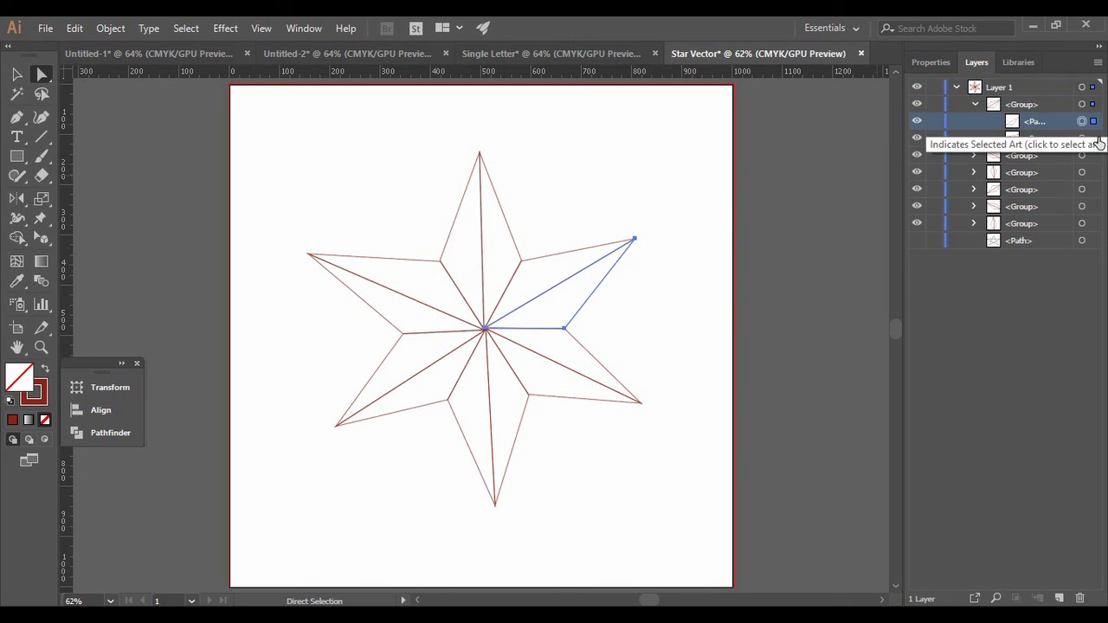
{"action": "left_click", "coordinate": [1094, 104]}
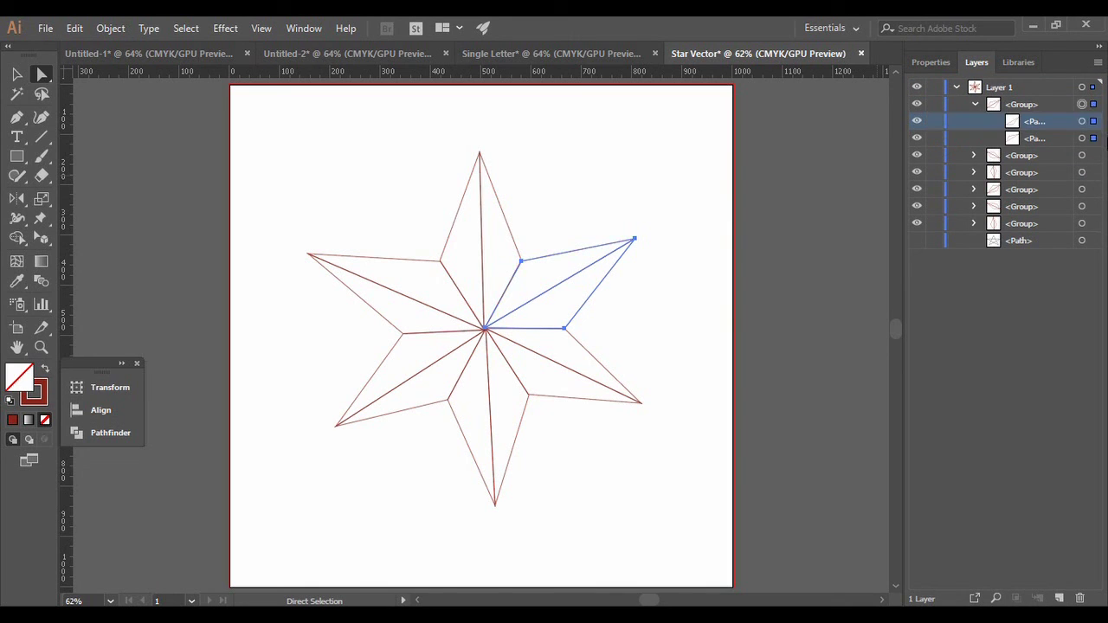
{"action": "left_click", "coordinate": [1093, 121]}
Fill the selected facet with a temporary yellow, then change it to orange #f7ba23 in the colour picker.
{"action": "left_click", "coordinate": [11, 425]}
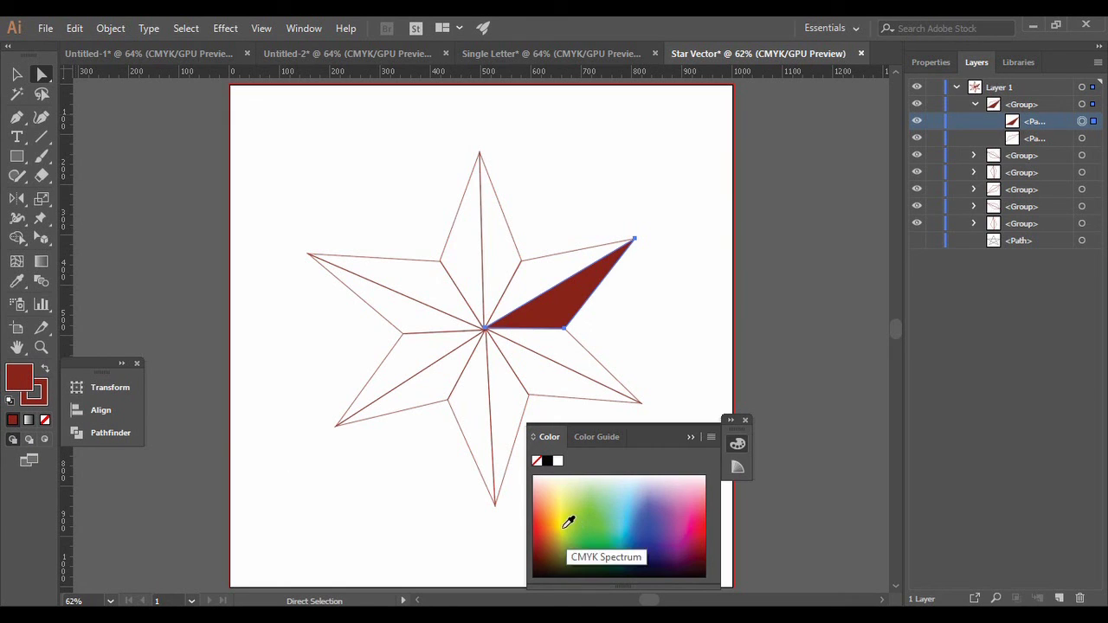
{"action": "left_click", "coordinate": [564, 519]}
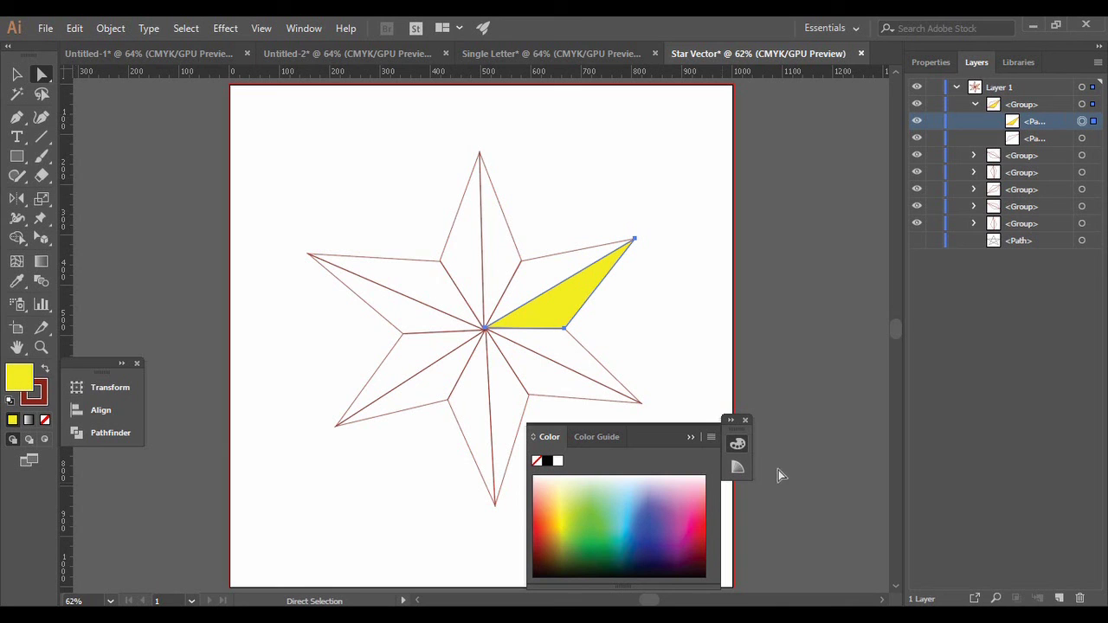
{"action": "left_click", "coordinate": [745, 420]}
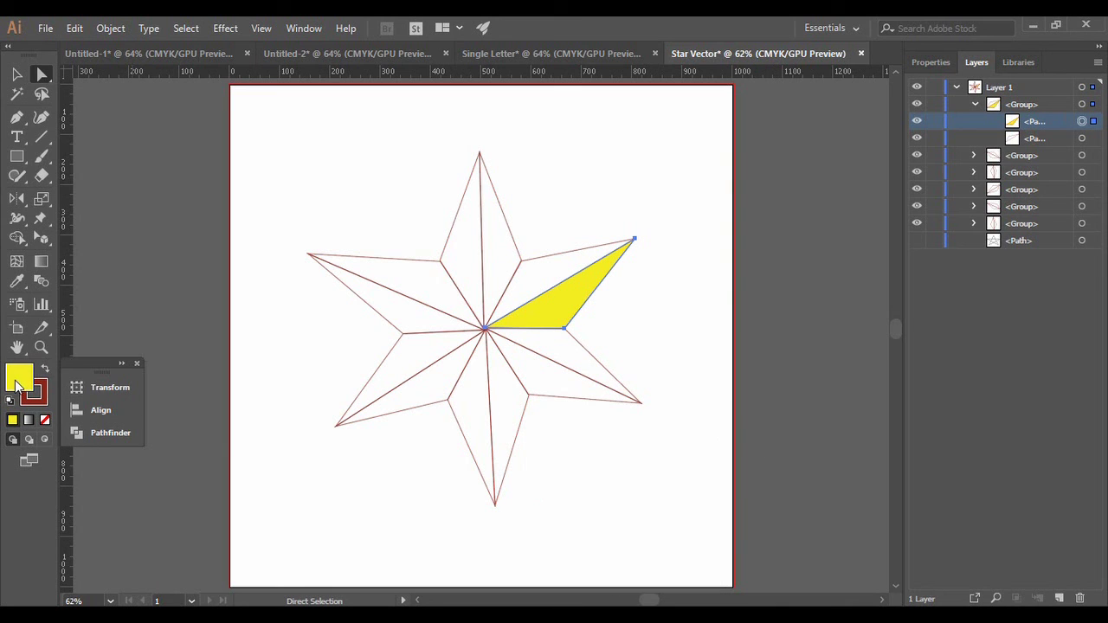
{"action": "double_click", "coordinate": [19, 381]}
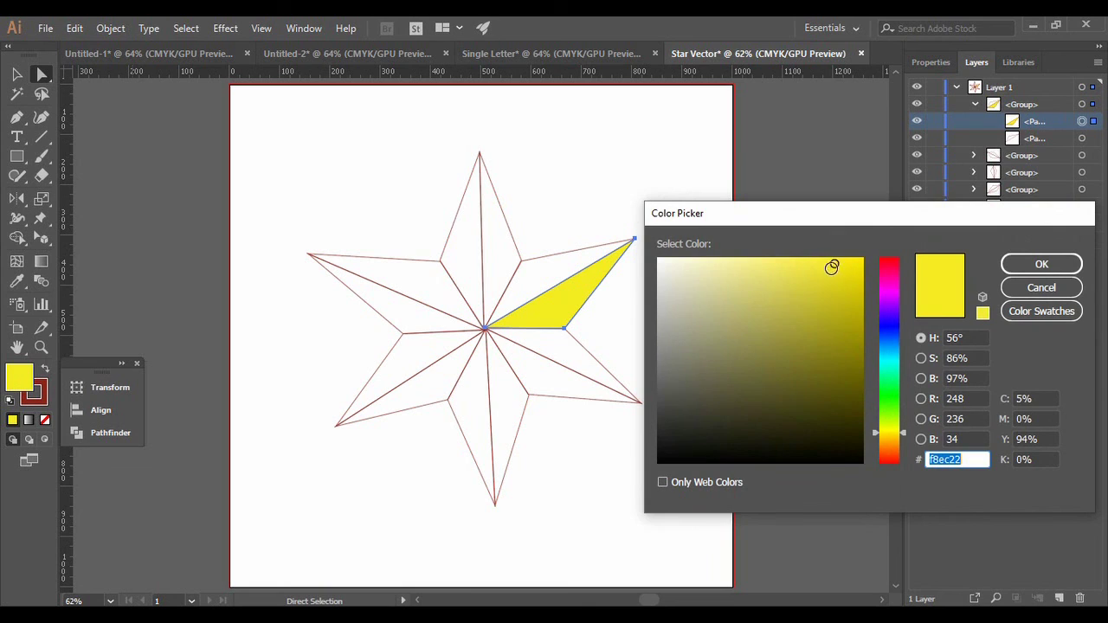
{"action": "left_click_drag", "start_coordinate": [891, 437], "coordinate": [892, 440]}
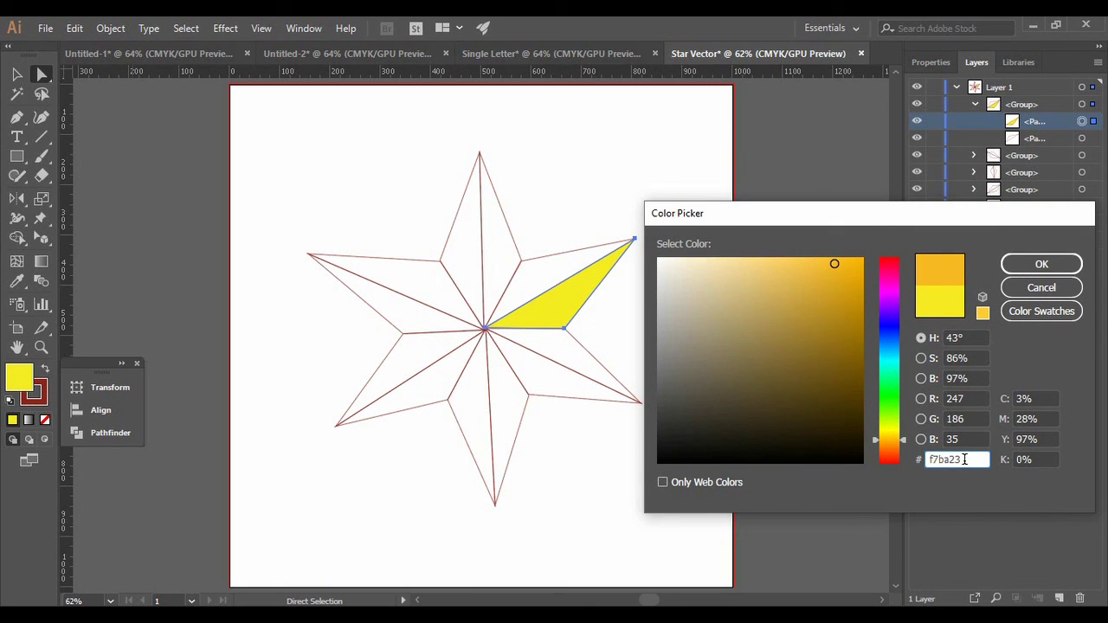
{"action": "left_click_drag", "start_coordinate": [964, 459], "coordinate": [917, 459]}
{"action": "left_click", "coordinate": [1017, 267]}
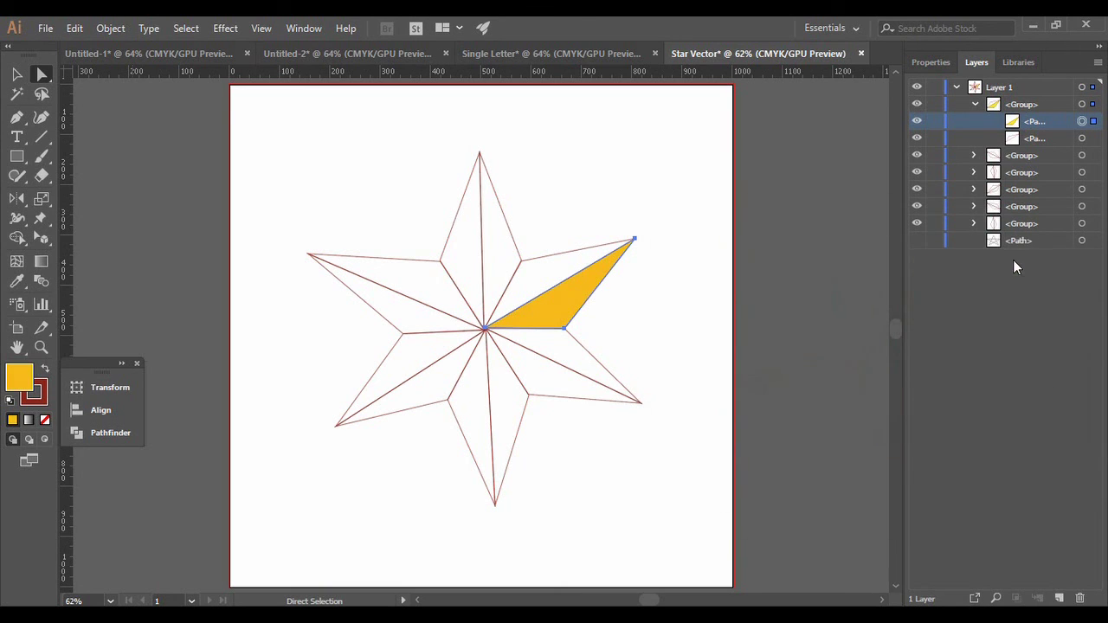
{"action": "left_click", "coordinate": [538, 280]}
{"action": "left_click", "coordinate": [1037, 139]}
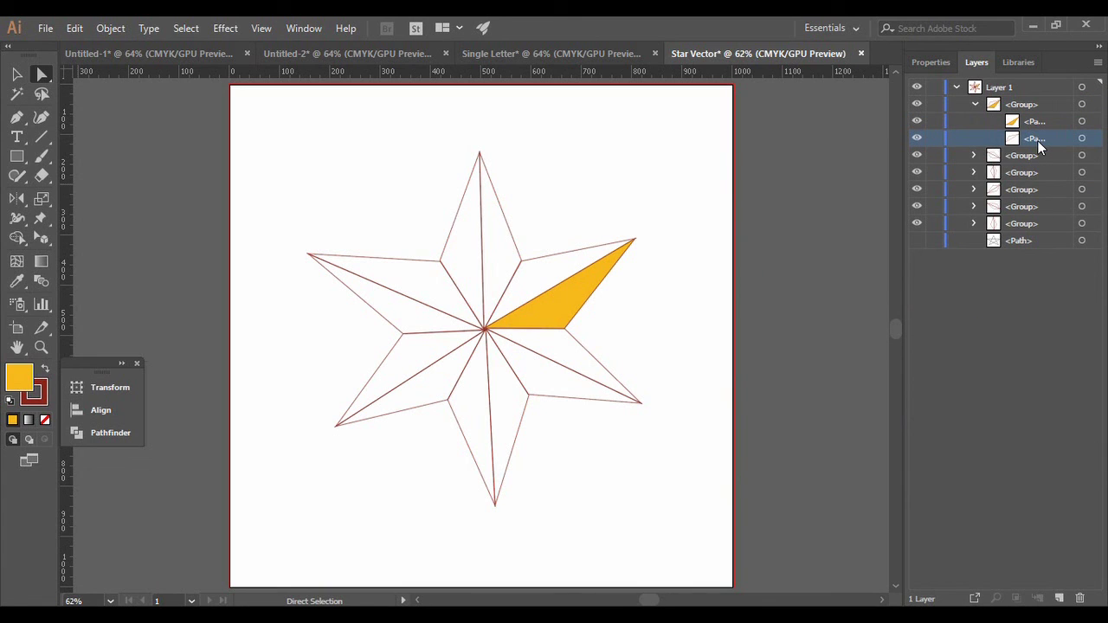
Give the right point's upper facet a fill, starting from hex f7ba23 in the colour picker.
{"action": "left_click", "coordinate": [1082, 139]}
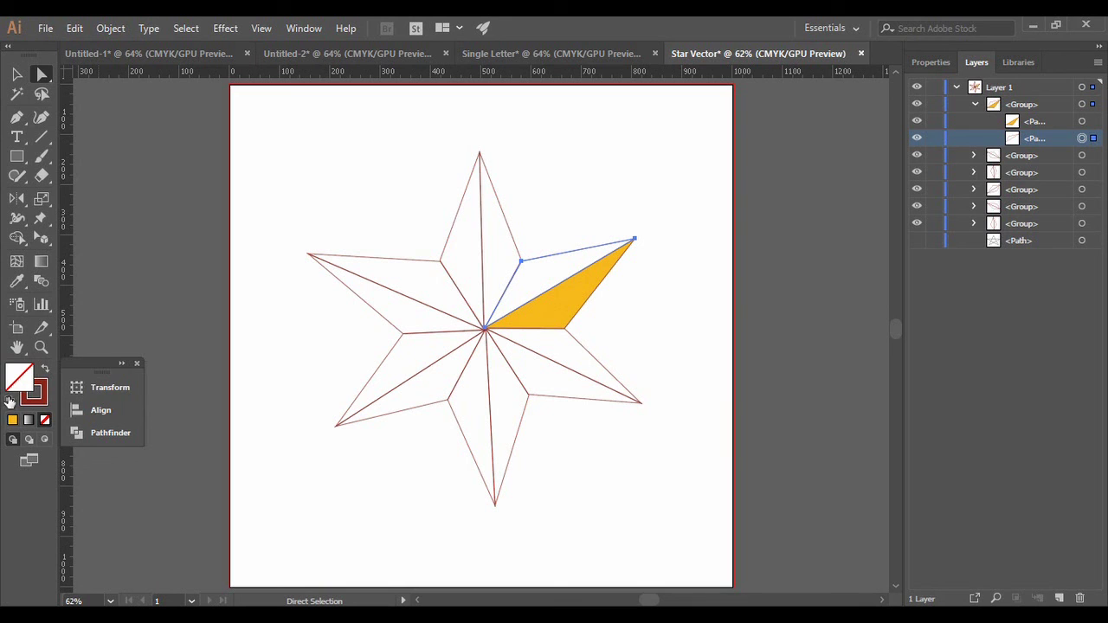
{"action": "left_click", "coordinate": [13, 422]}
{"action": "left_click", "coordinate": [13, 422]}
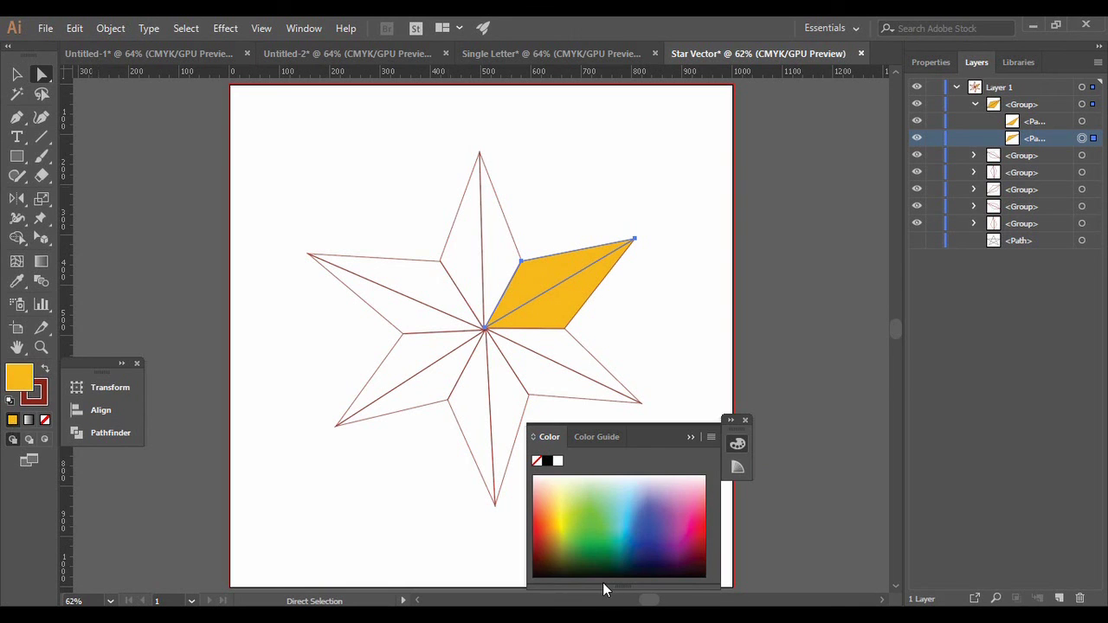
{"action": "double_click", "coordinate": [17, 379]}
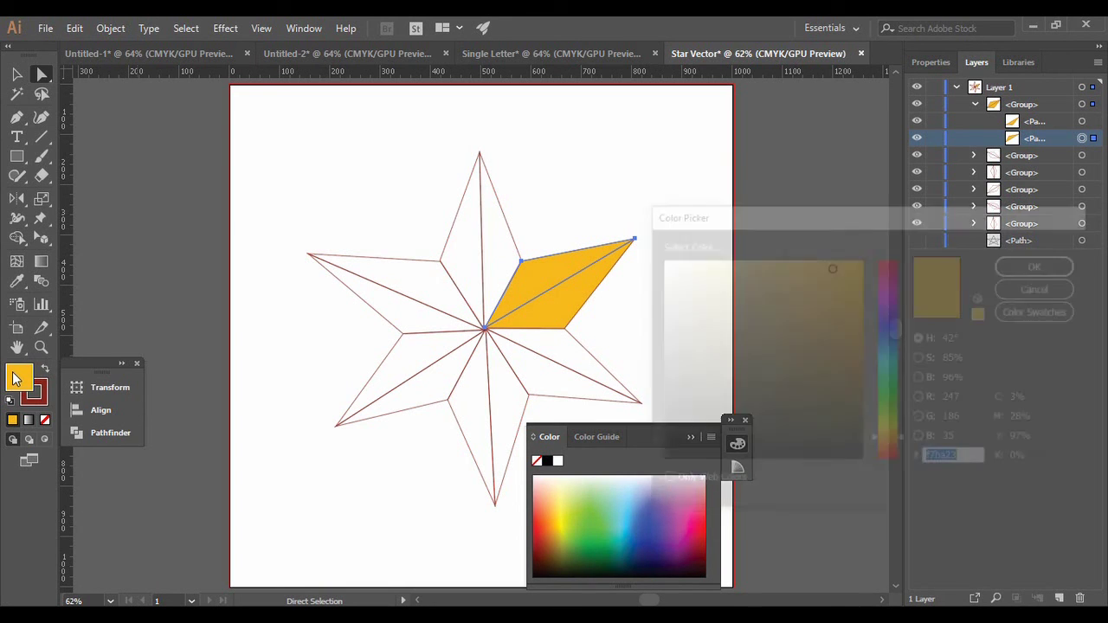
{"action": "left_click", "coordinate": [831, 275]}
{"action": "left_click_drag", "start_coordinate": [831, 275], "coordinate": [828, 283]}
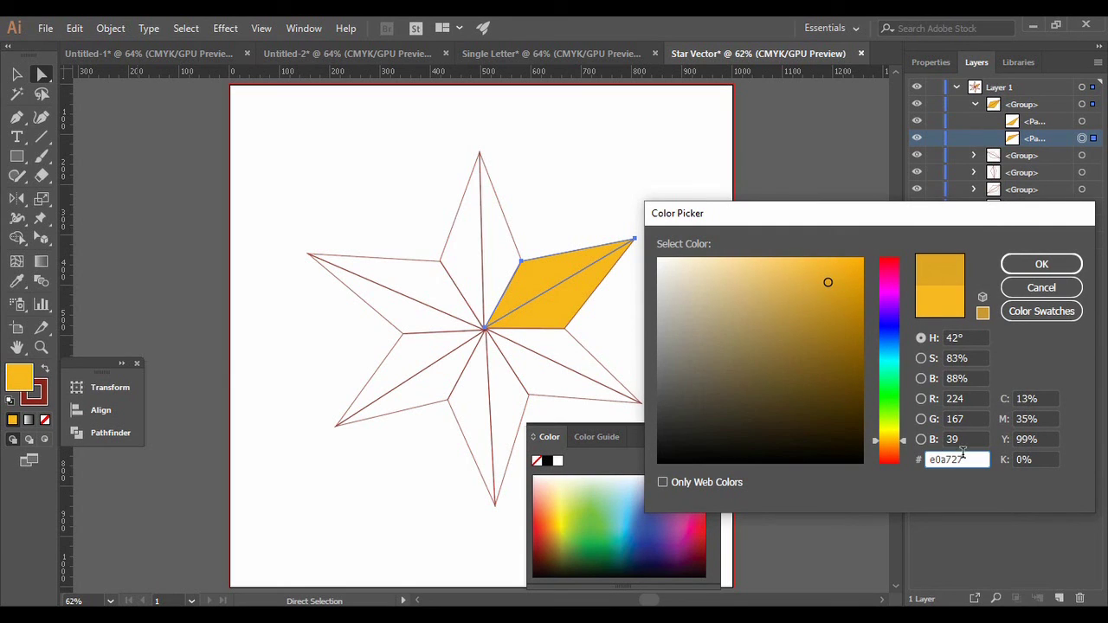
{"action": "left_click_drag", "start_coordinate": [959, 459], "coordinate": [874, 462]}
{"action": "type", "text": "f7ba23"}
Shift the upper facet's hue to a deeper orange, refining it to #f2a222.
{"action": "left_click", "coordinate": [903, 448]}
{"action": "left_click", "coordinate": [901, 442]}
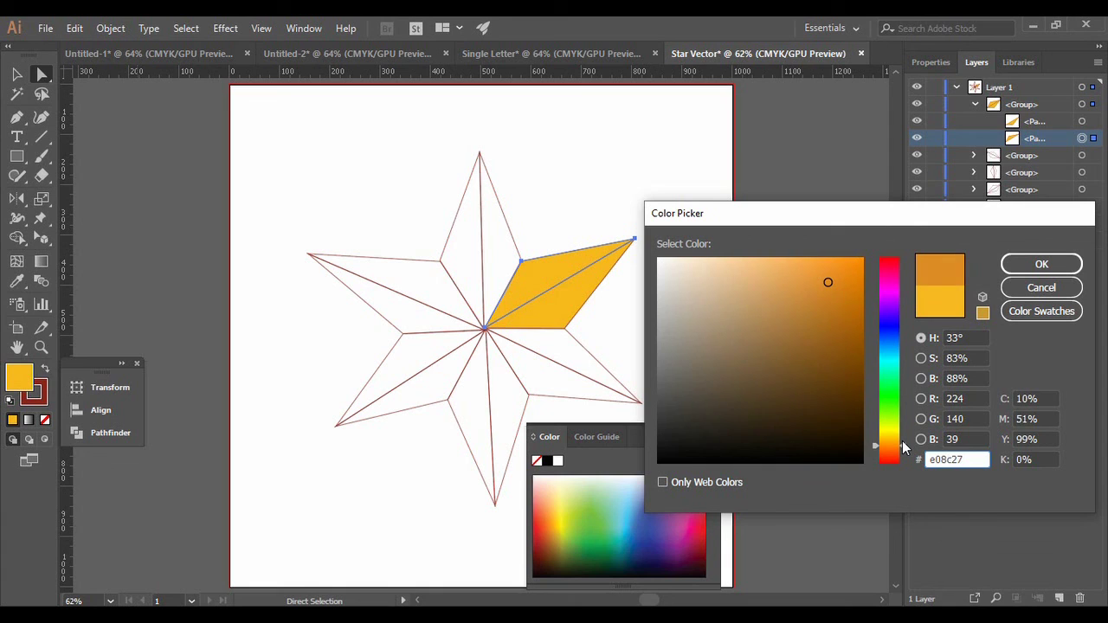
{"action": "left_click", "coordinate": [903, 449]}
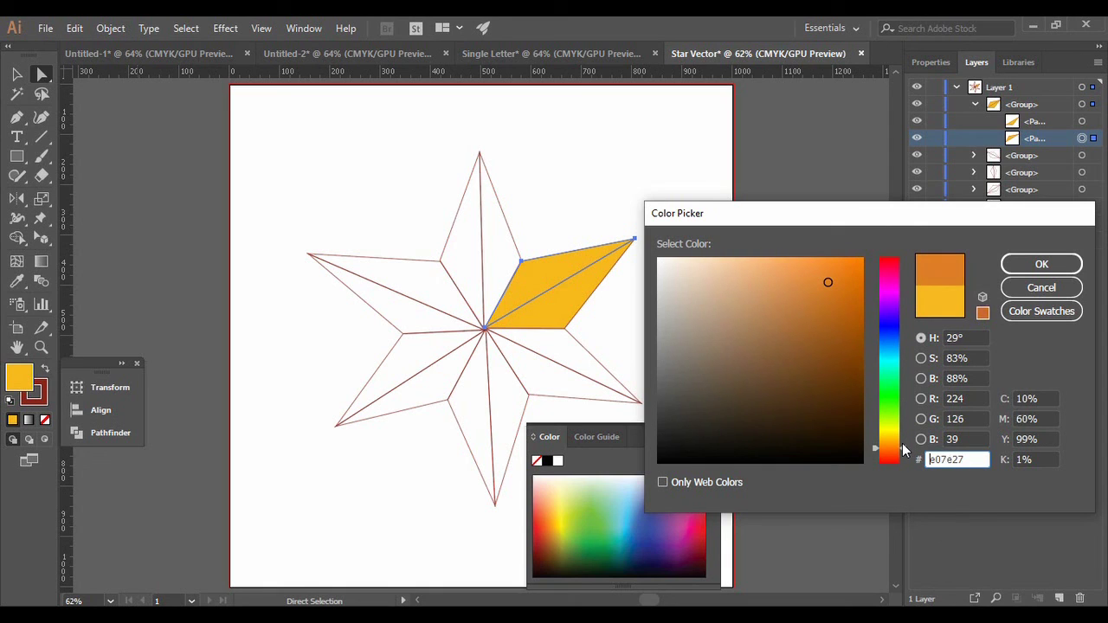
{"action": "left_click", "coordinate": [1045, 265]}
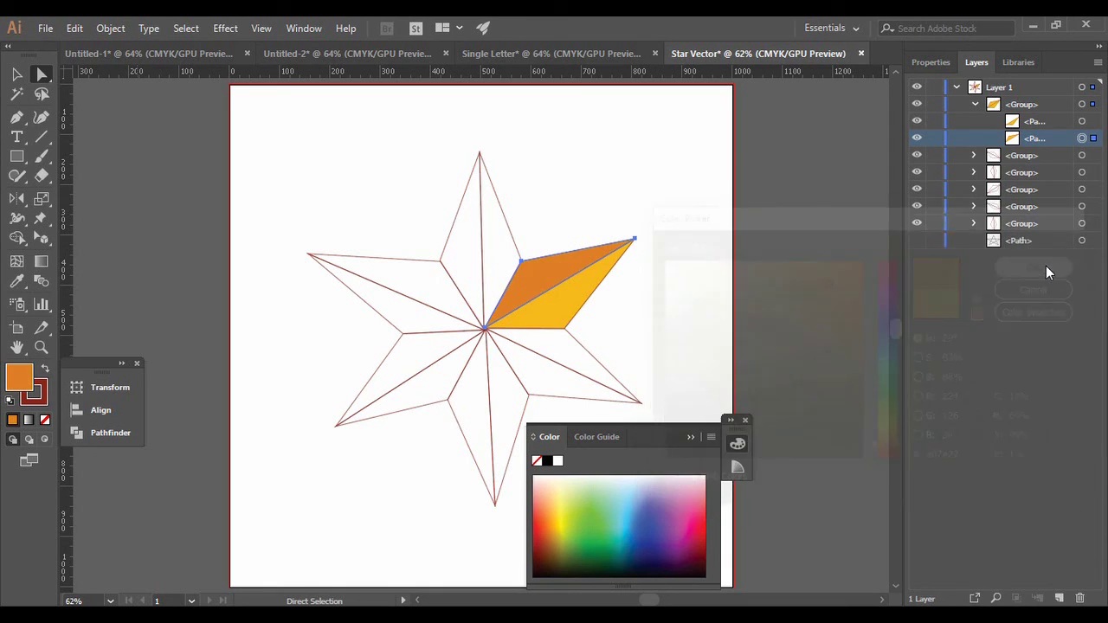
{"action": "double_click", "coordinate": [19, 379]}
{"action": "left_click_drag", "start_coordinate": [826, 284], "coordinate": [838, 264]}
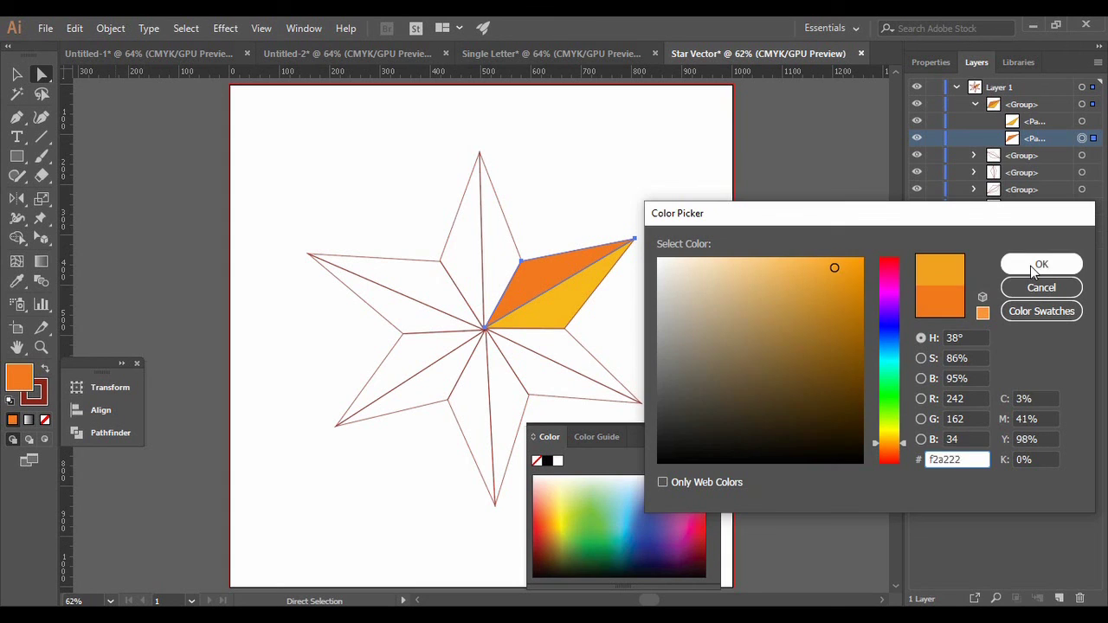
{"action": "left_click", "coordinate": [1030, 266]}
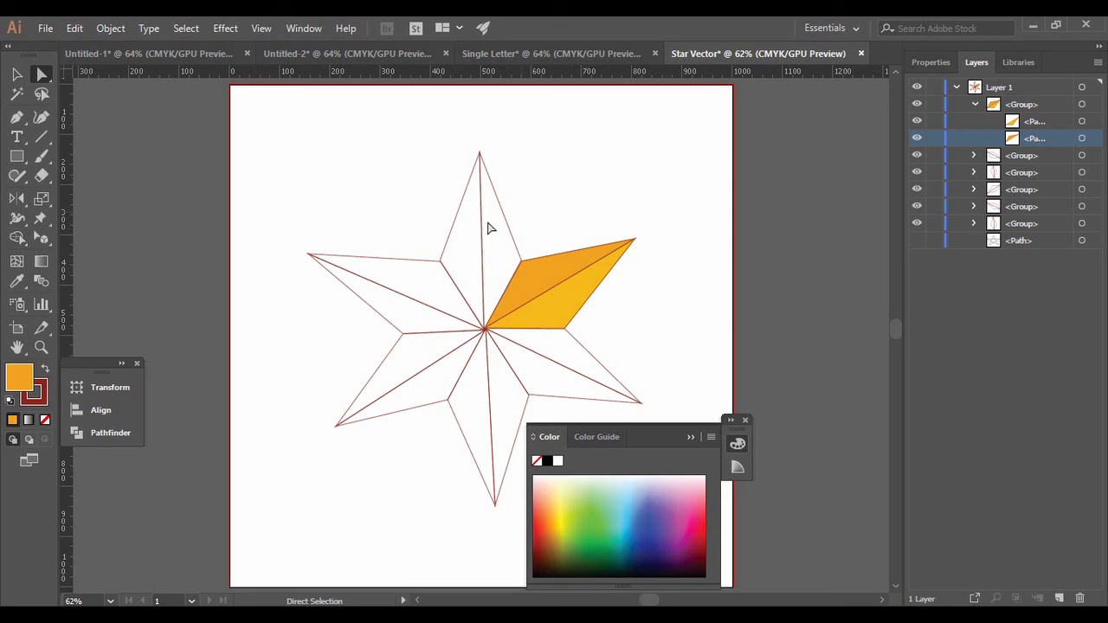
Eyedropper the light orange onto the right facet of the star's top point.
{"action": "left_click", "coordinate": [484, 233]}
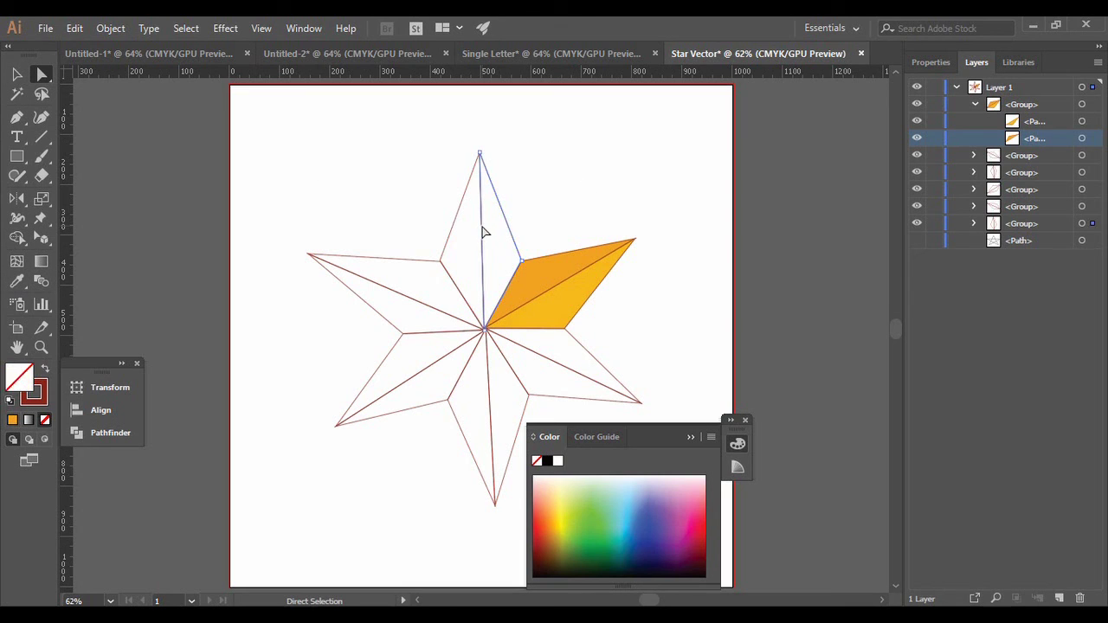
{"action": "left_click", "coordinate": [19, 281]}
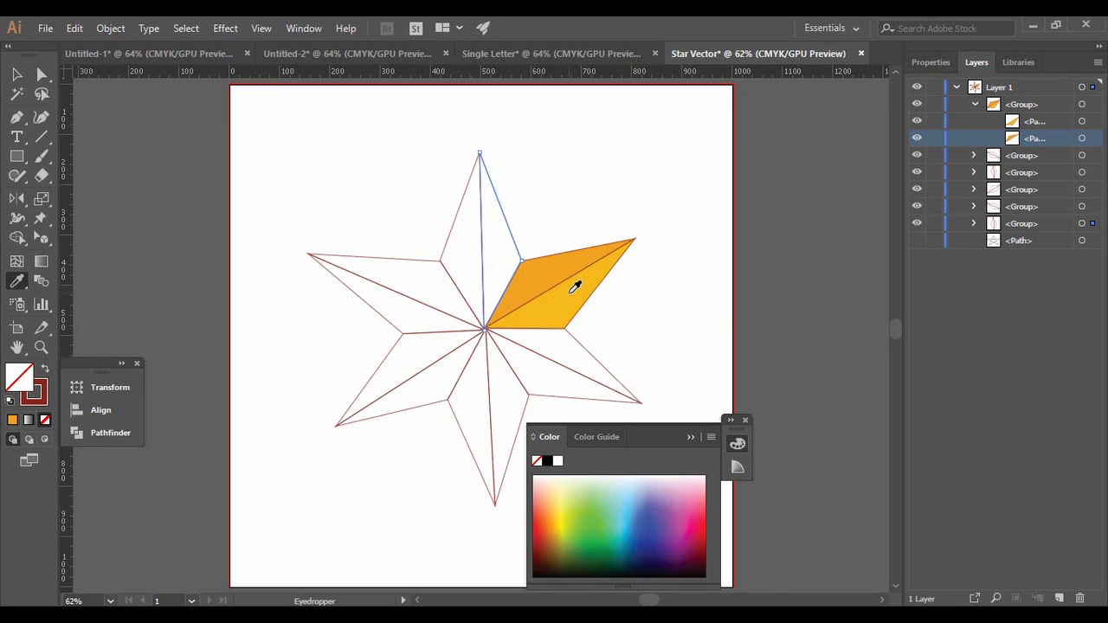
{"action": "left_click", "coordinate": [534, 268]}
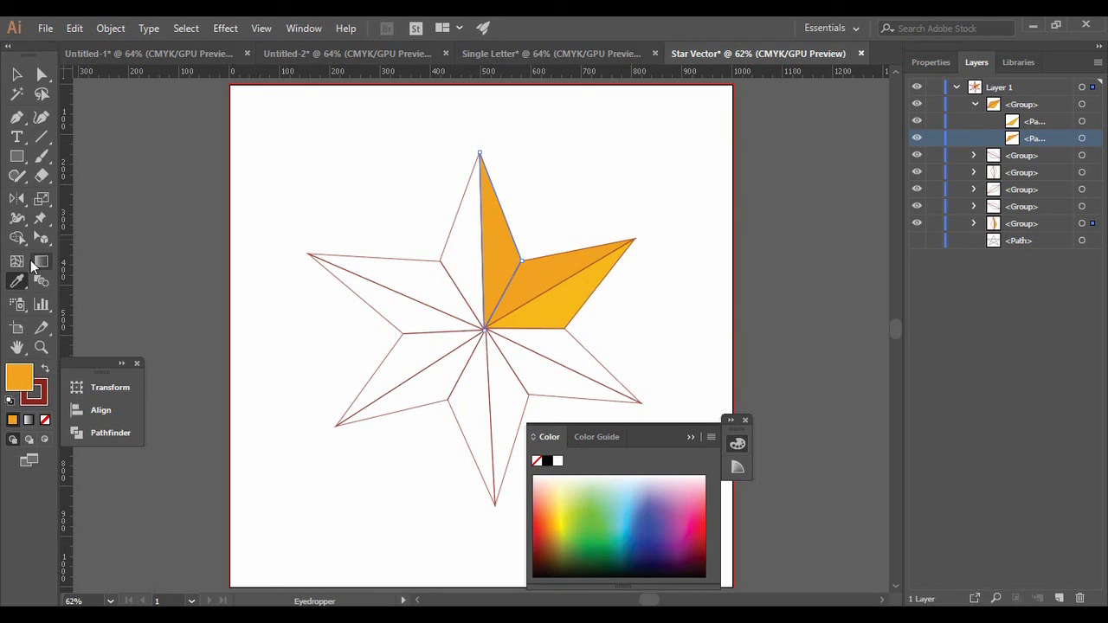
{"action": "left_click", "coordinate": [19, 72]}
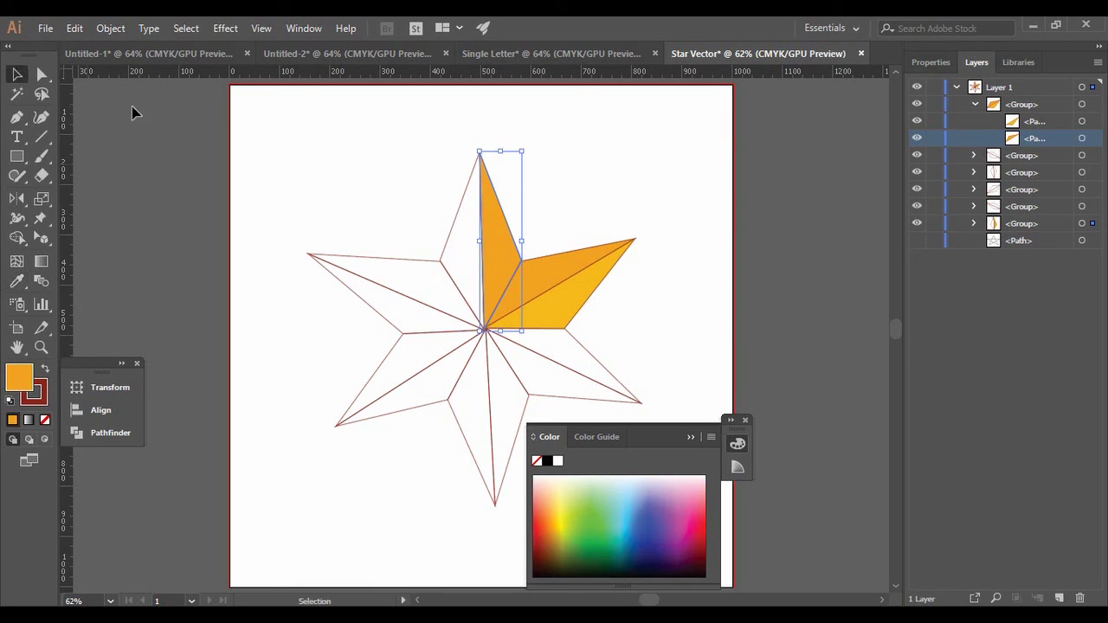
Copy the same orange onto the top point's left half, then deselect everything.
{"action": "left_click", "coordinate": [450, 234], "text": "shift"}
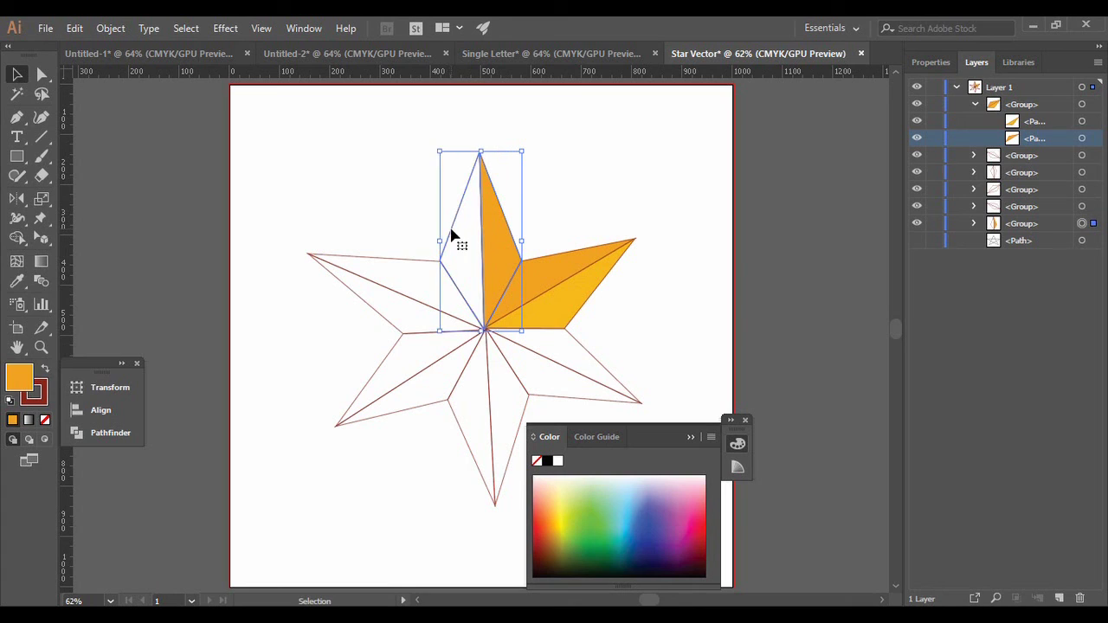
{"action": "left_click", "coordinate": [18, 280]}
{"action": "left_click", "coordinate": [549, 303]}
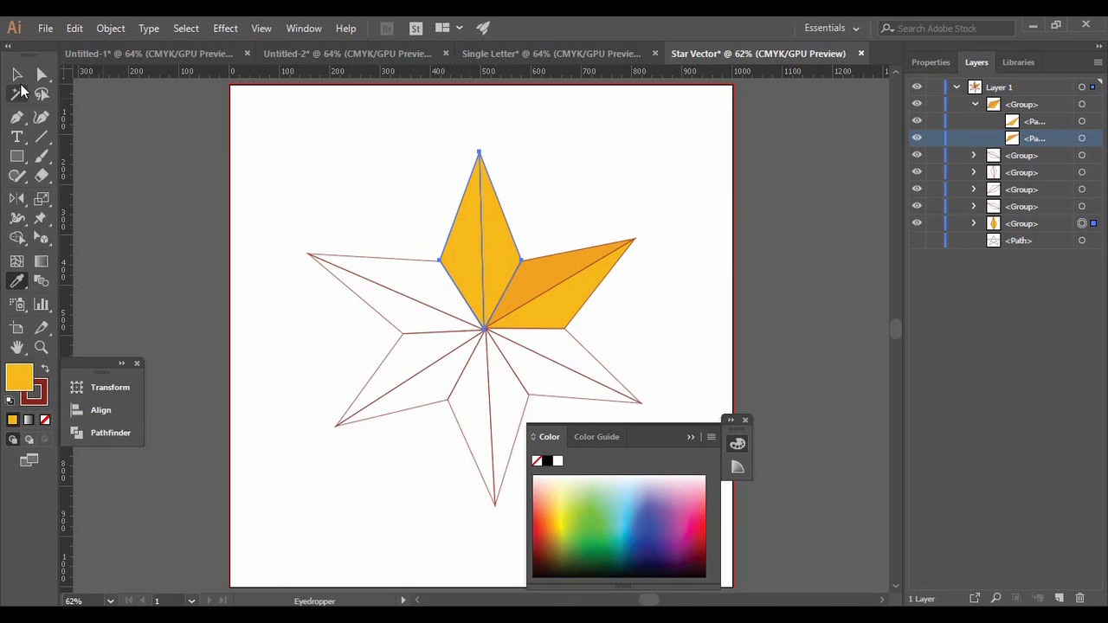
{"action": "left_click", "coordinate": [17, 77]}
{"action": "left_click", "coordinate": [350, 169]}
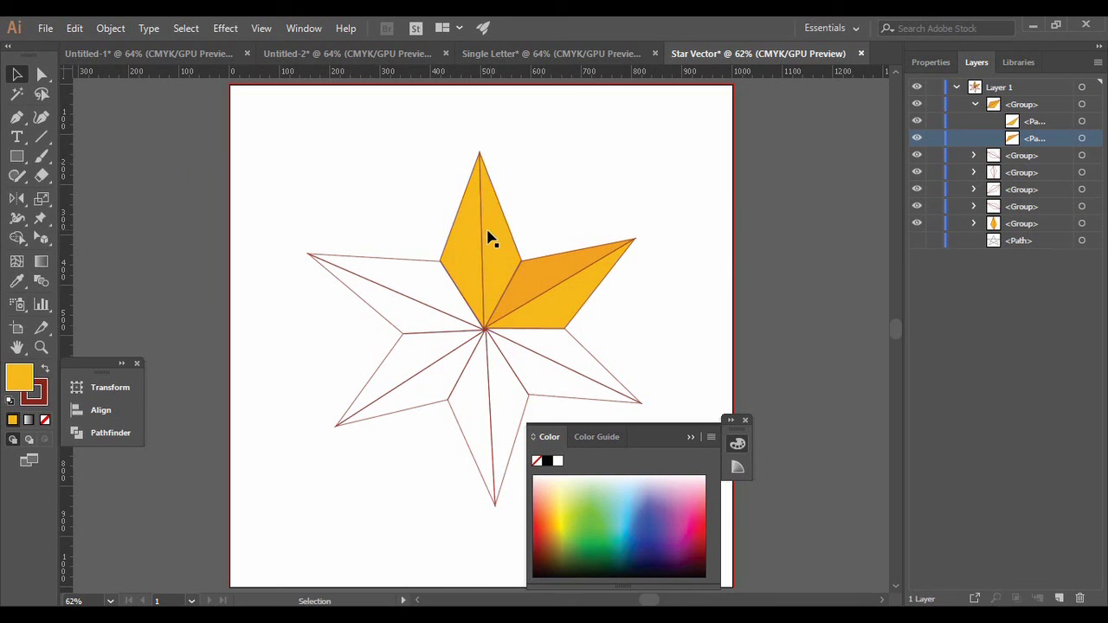
{"action": "left_click", "coordinate": [482, 241]}
{"action": "left_click", "coordinate": [700, 198]}
Target the top point's first path in Layers and eyedropper the darker orange onto it.
{"action": "left_click", "coordinate": [976, 104]}
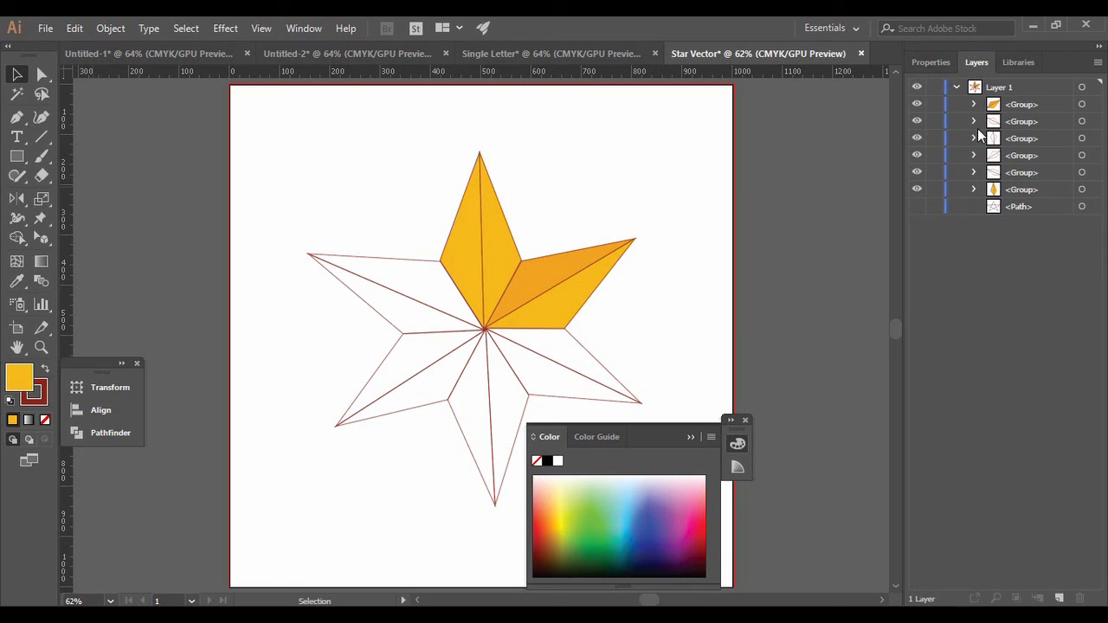
{"action": "left_click", "coordinate": [974, 121]}
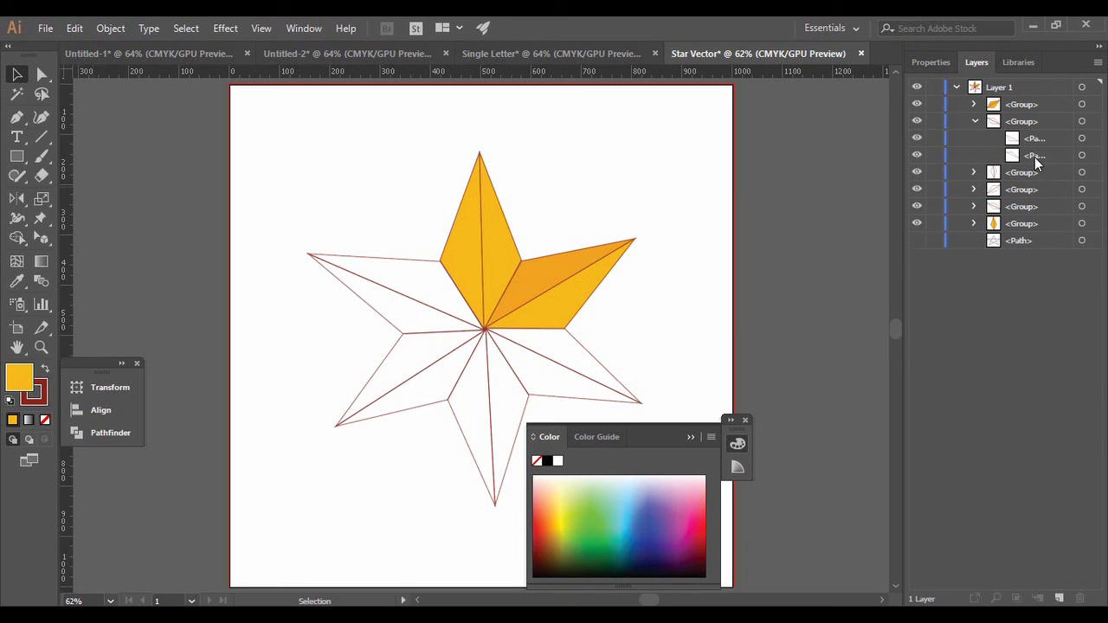
{"action": "left_click", "coordinate": [974, 223]}
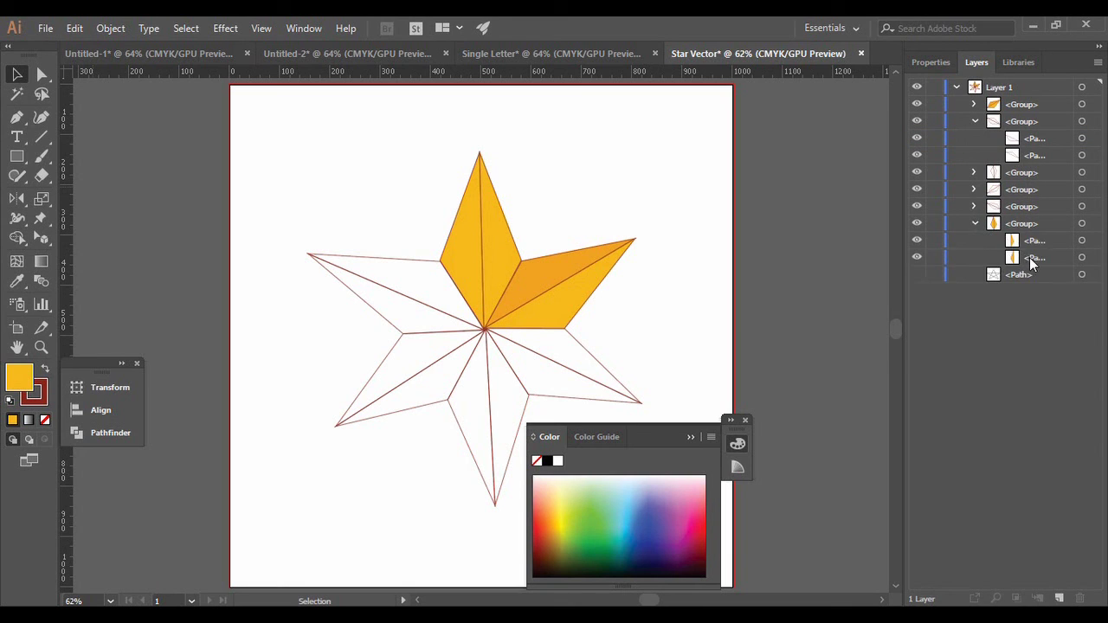
{"action": "left_click", "coordinate": [1031, 258]}
{"action": "left_click", "coordinate": [1036, 243]}
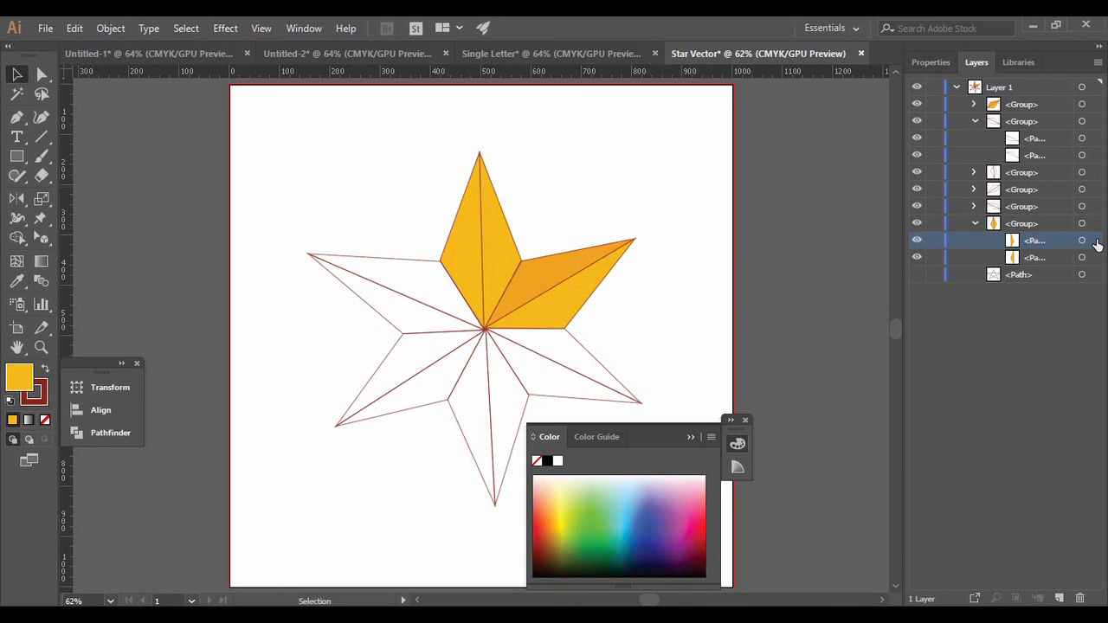
{"action": "left_click", "coordinate": [1095, 242]}
{"action": "left_click", "coordinate": [23, 284]}
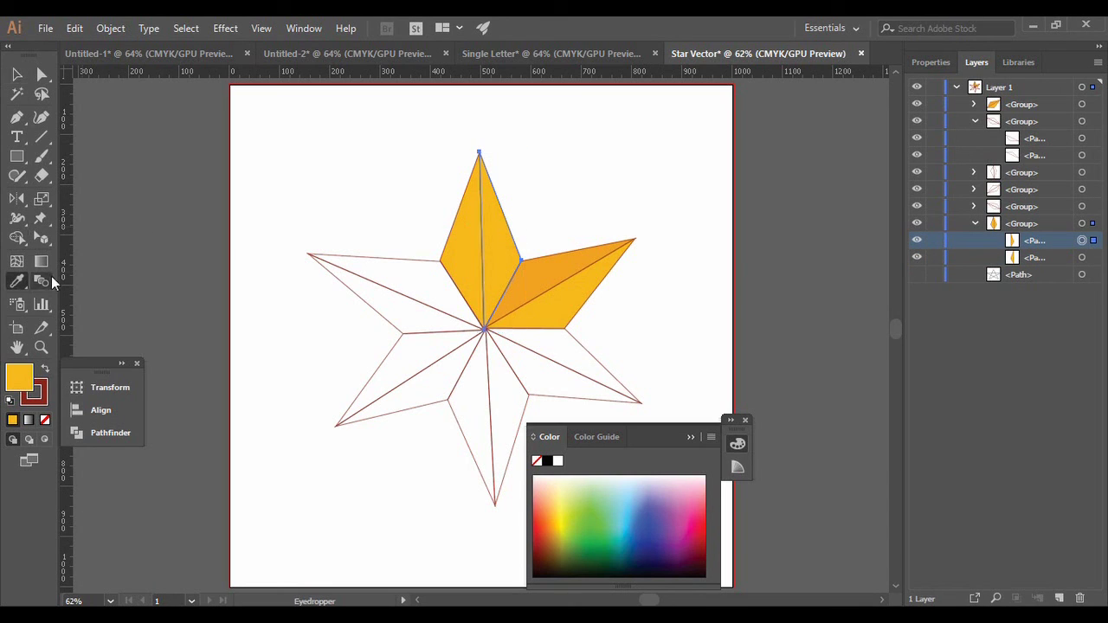
{"action": "left_click", "coordinate": [535, 271]}
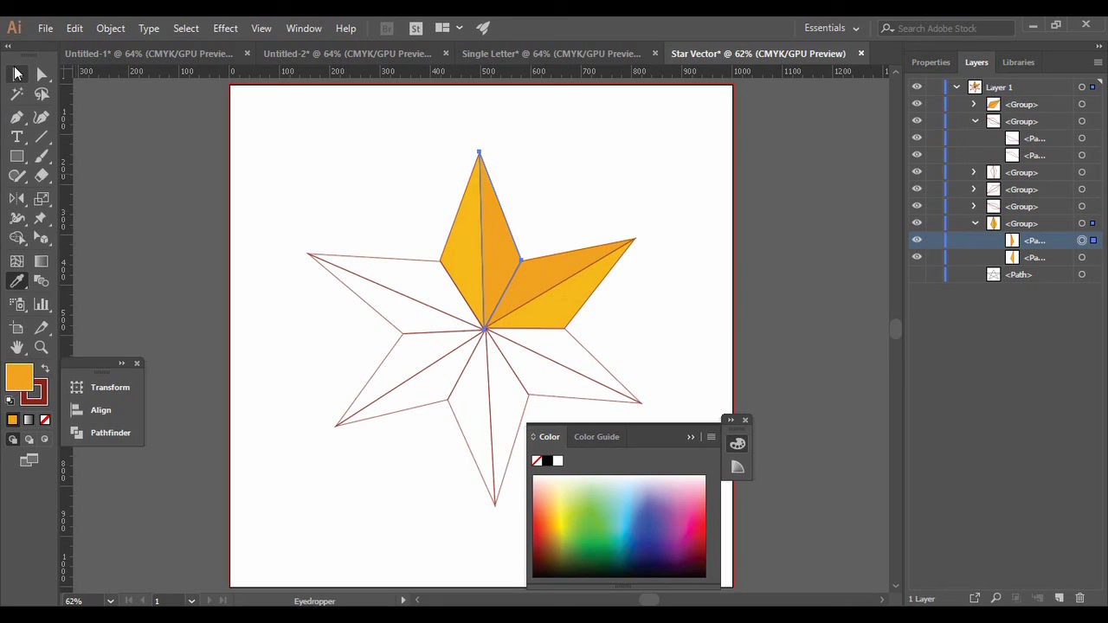
{"action": "left_click", "coordinate": [17, 73]}
{"action": "left_click", "coordinate": [353, 176]}
Target one facet of the upper-left arm and sample the top arm's orange onto it.
{"action": "left_click", "coordinate": [390, 270]}
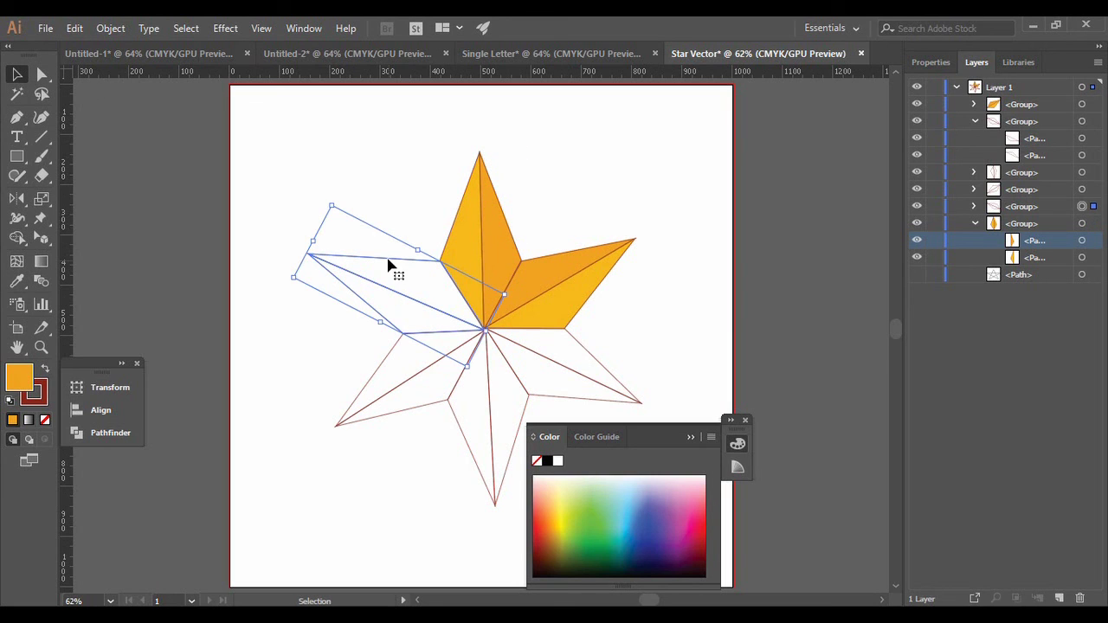
{"action": "left_click", "coordinate": [973, 208]}
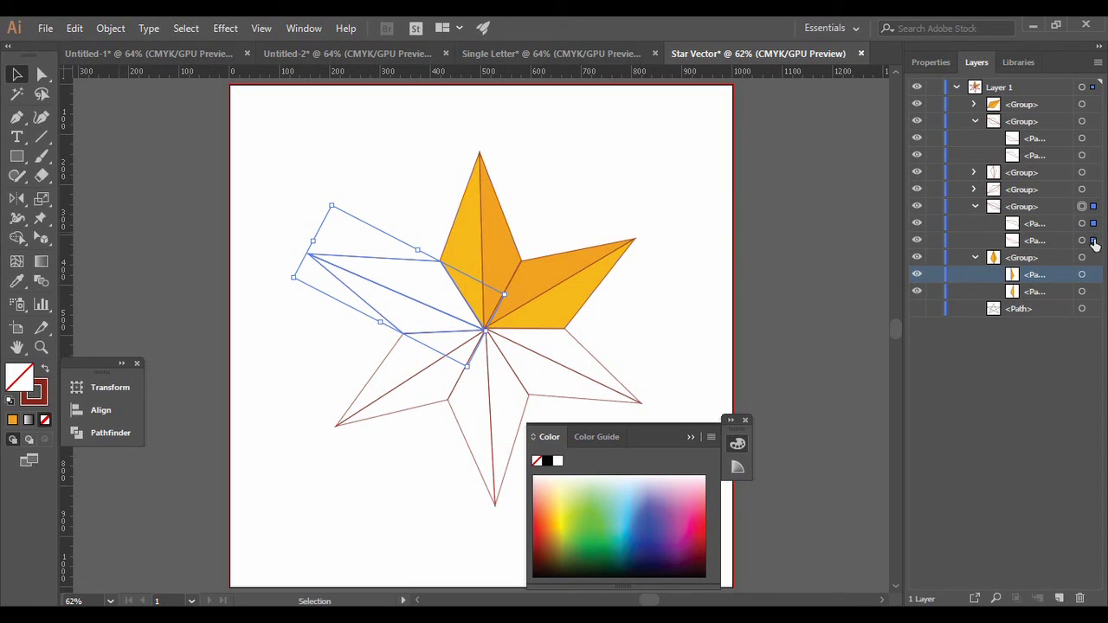
{"action": "left_click", "coordinate": [998, 431]}
{"action": "left_click", "coordinate": [1043, 222]}
{"action": "left_click", "coordinate": [1036, 241]}
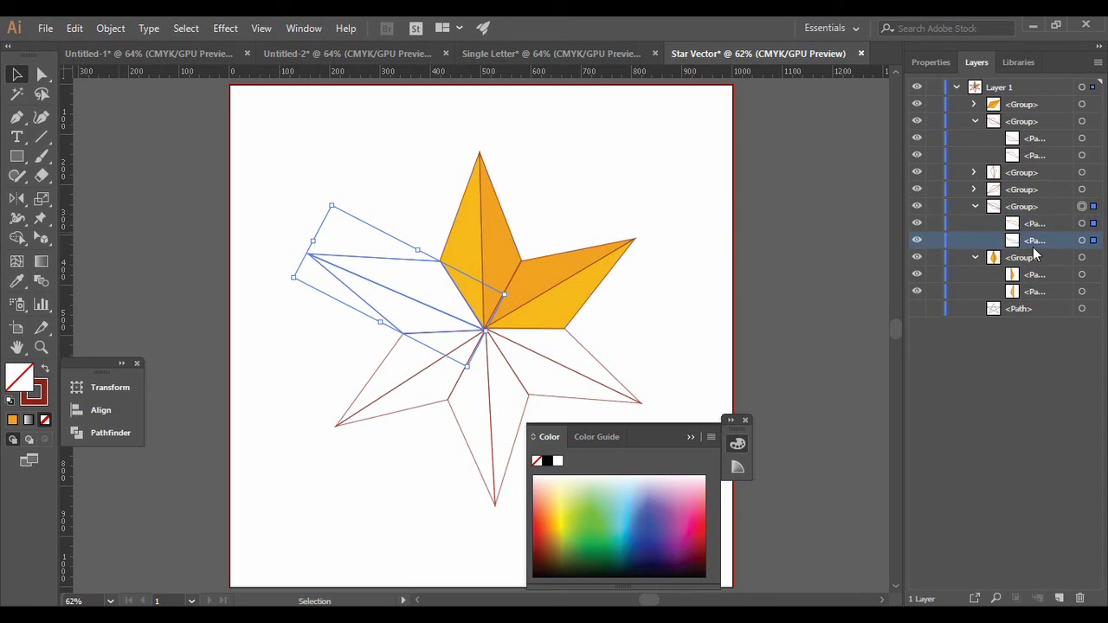
{"action": "left_click", "coordinate": [1029, 207]}
{"action": "left_click", "coordinate": [1030, 194]}
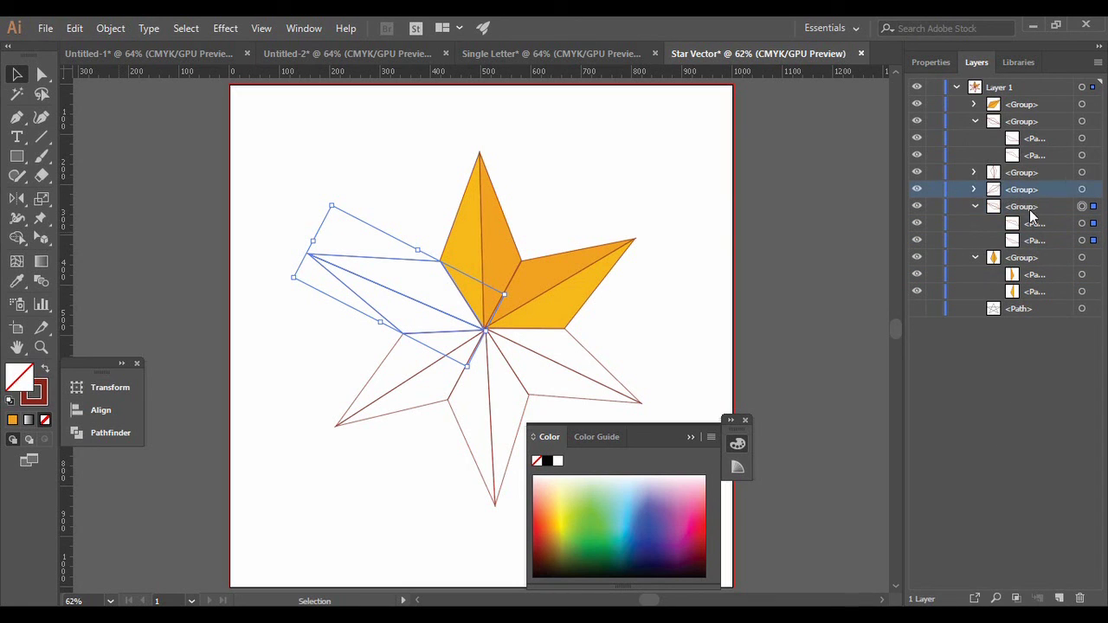
{"action": "left_click", "coordinate": [1091, 190]}
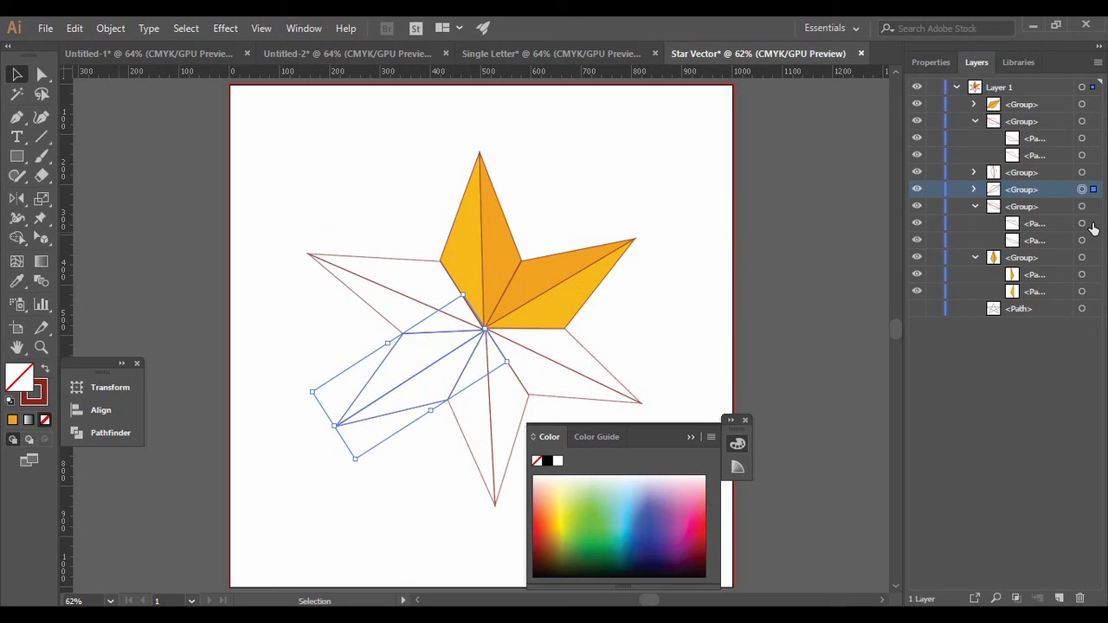
{"action": "left_click", "coordinate": [1082, 223]}
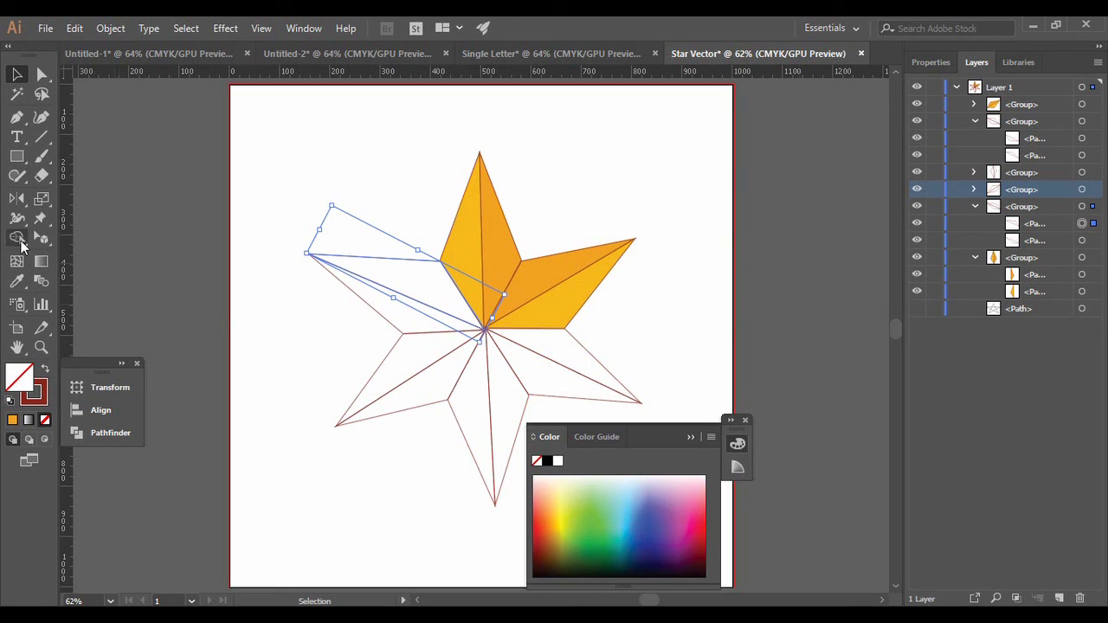
{"action": "left_click", "coordinate": [16, 280]}
{"action": "left_click", "coordinate": [469, 241]}
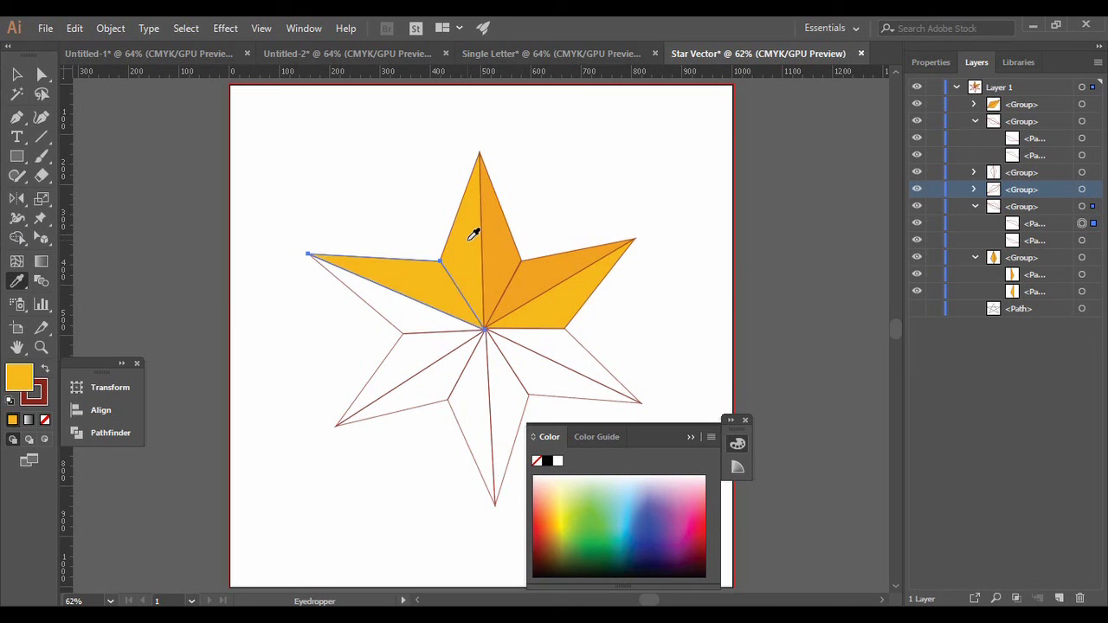
{"action": "key", "text": "v"}
Sample orange onto the upper-left arm's other facet, then close the Color panel.
{"action": "left_click", "coordinate": [405, 336]}
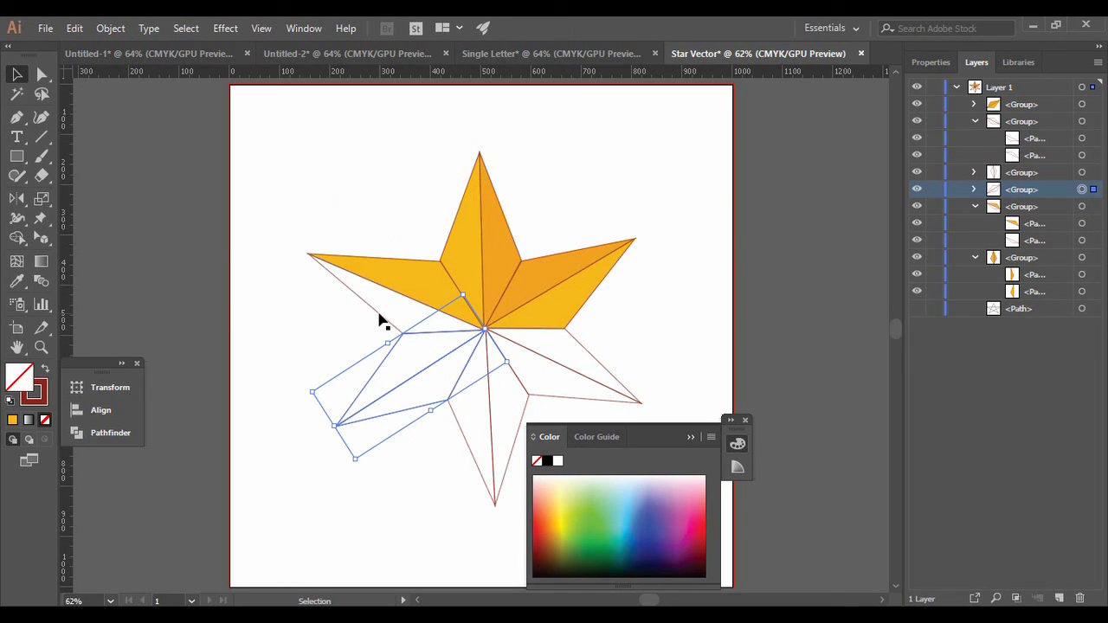
{"action": "left_click", "coordinate": [381, 320]}
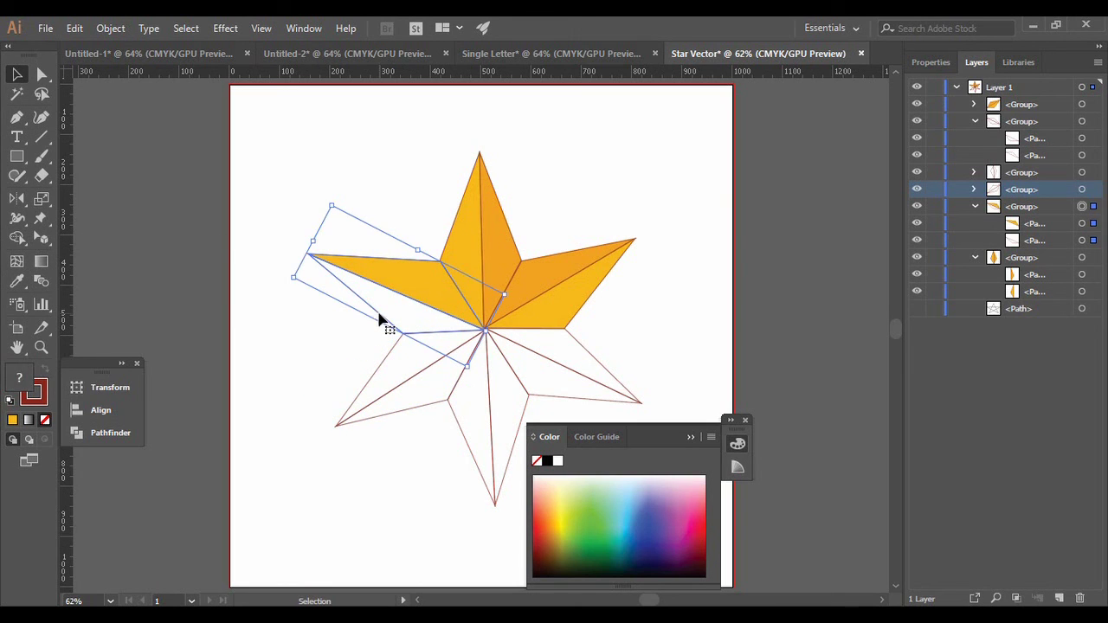
{"action": "left_click", "coordinate": [1093, 223]}
{"action": "left_click", "coordinate": [1093, 240]}
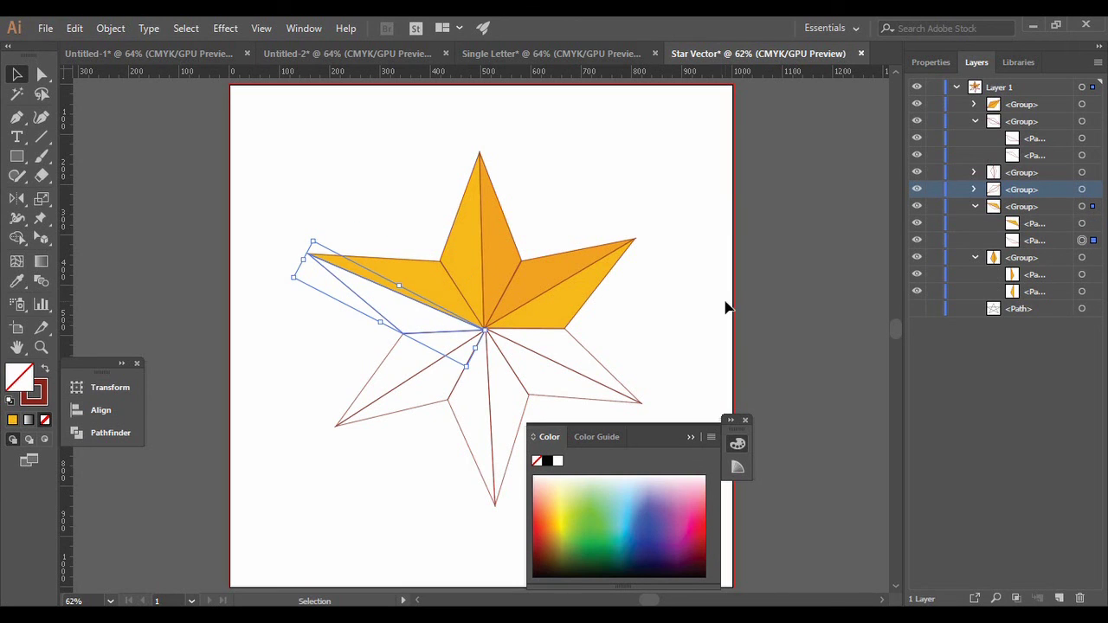
{"action": "left_click", "coordinate": [17, 280]}
{"action": "left_click", "coordinate": [502, 268]}
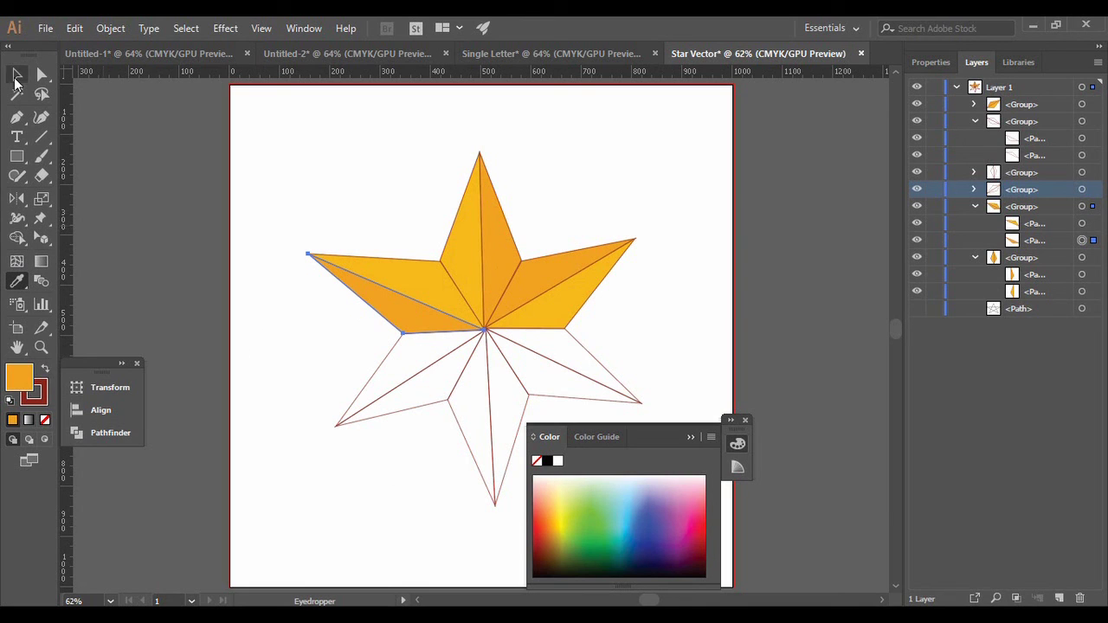
{"action": "key", "text": "v"}
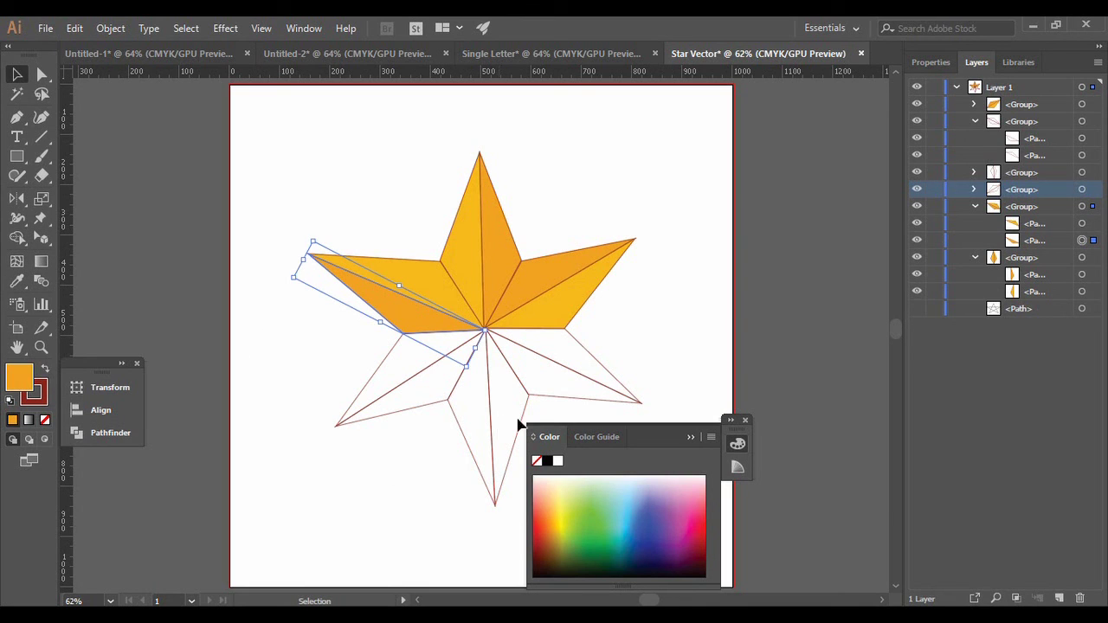
{"action": "left_click", "coordinate": [744, 419]}
{"action": "left_click", "coordinate": [275, 313]}
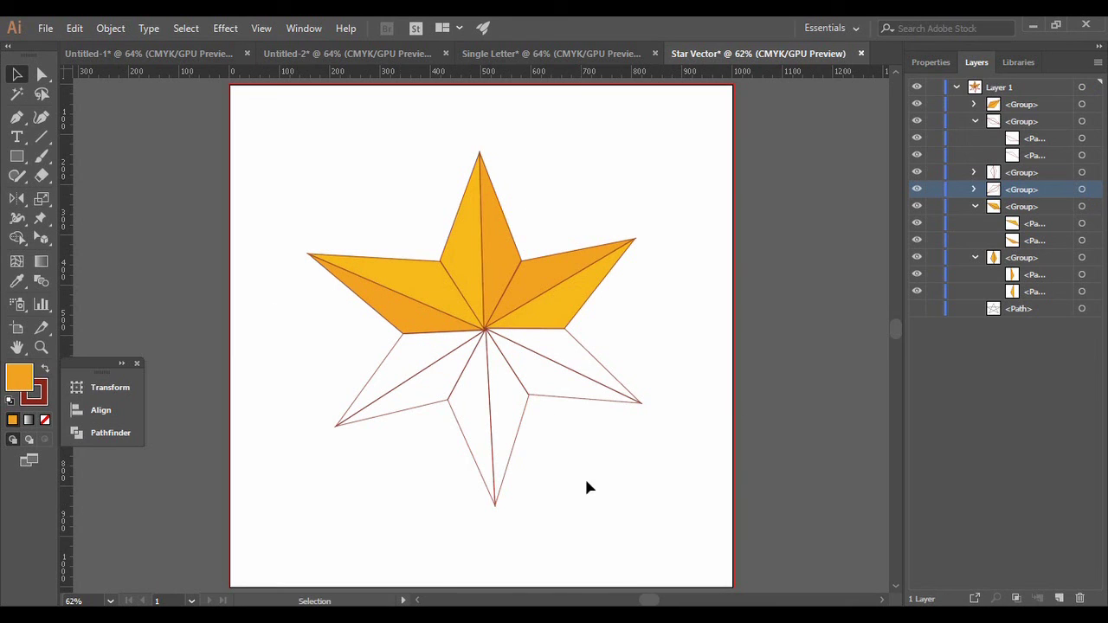
{"action": "left_click", "coordinate": [462, 261]}
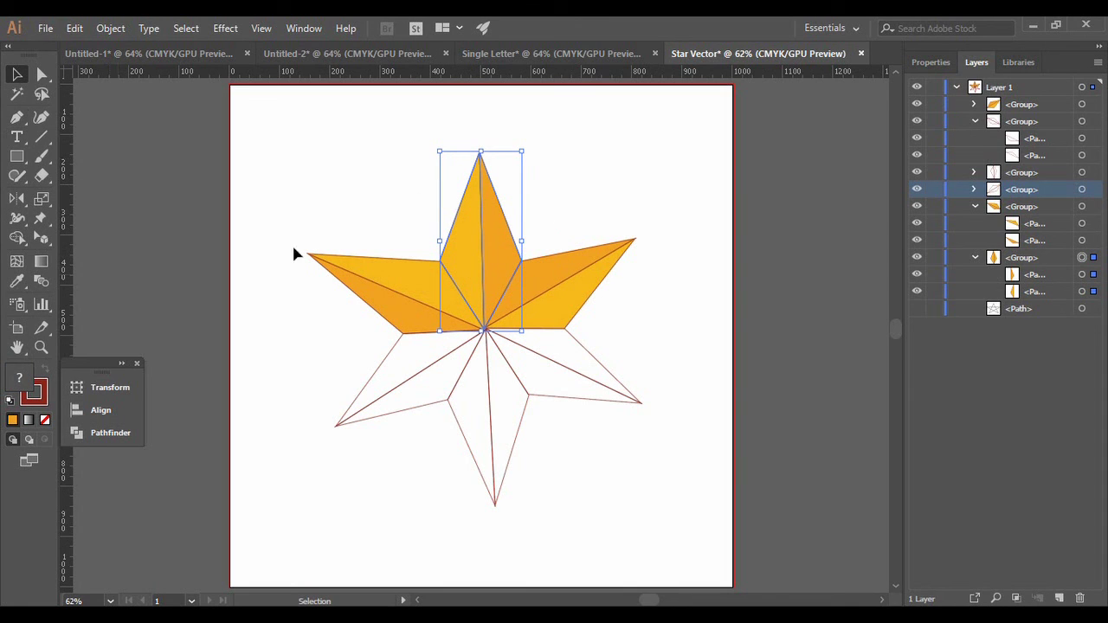
Ungroup the top star arm into separate facet paths.
{"action": "key", "text": "i"}
{"action": "left_click", "coordinate": [322, 250]}
{"action": "right_click", "coordinate": [453, 258]}
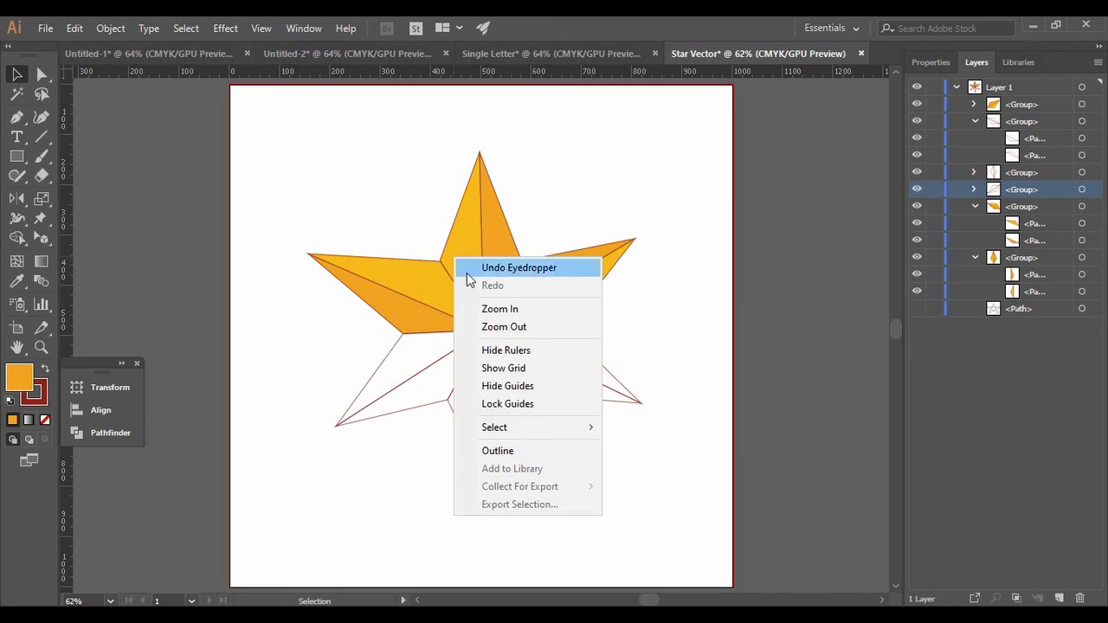
{"action": "right_click", "coordinate": [486, 219]}
{"action": "left_click", "coordinate": [584, 153]}
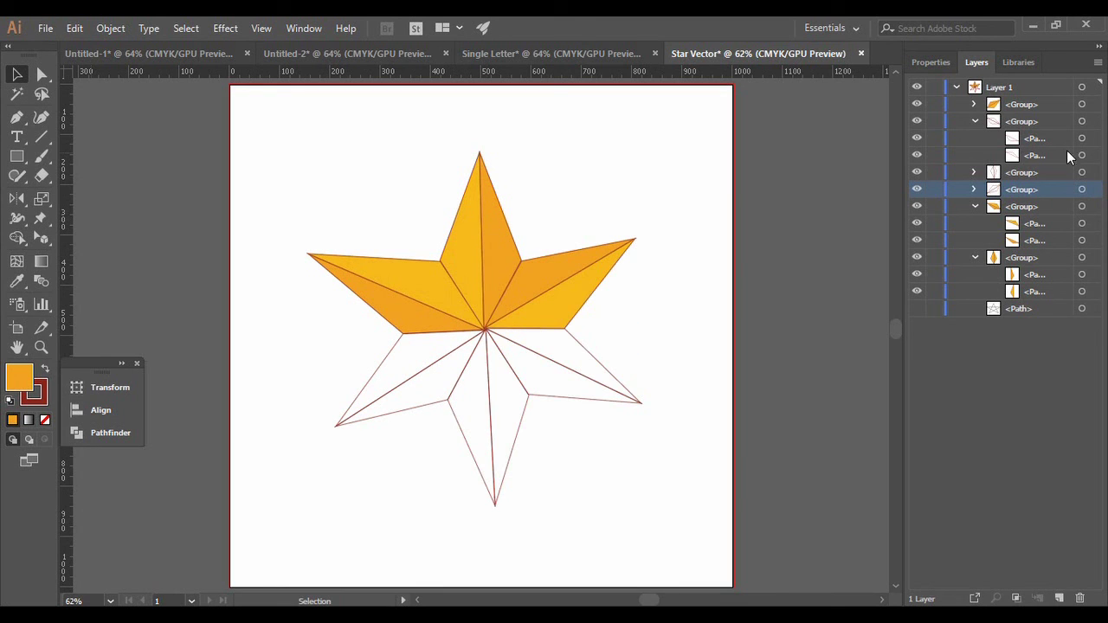
{"action": "left_click", "coordinate": [481, 242]}
{"action": "right_click", "coordinate": [480, 242]}
{"action": "left_click", "coordinate": [524, 373]}
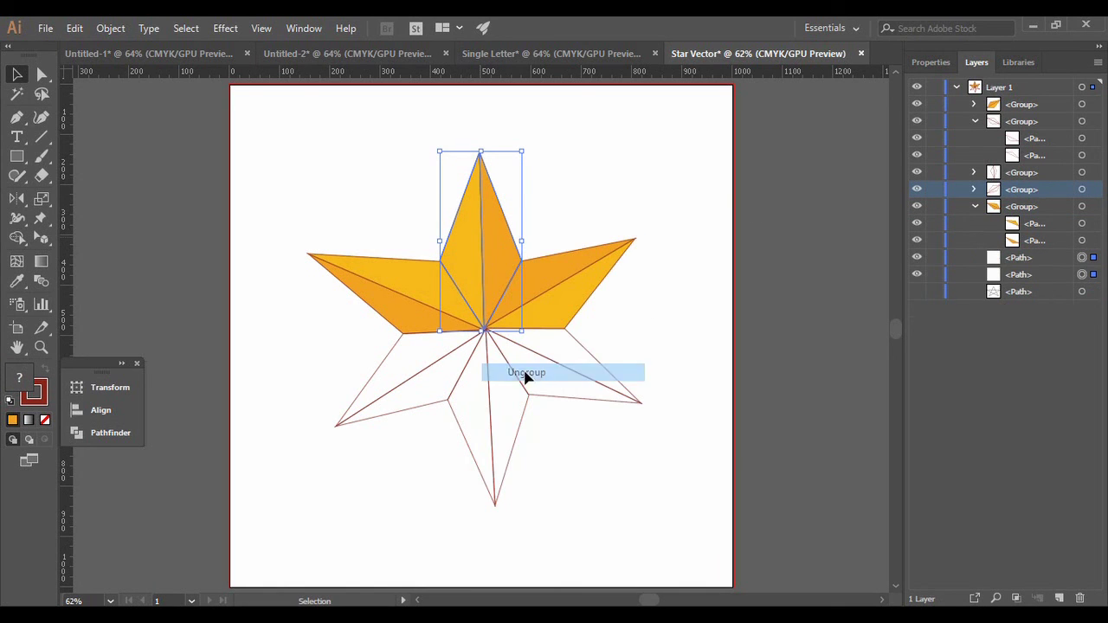
Ungroup the lower-left star arm into separate paths.
{"action": "right_click", "coordinate": [386, 397]}
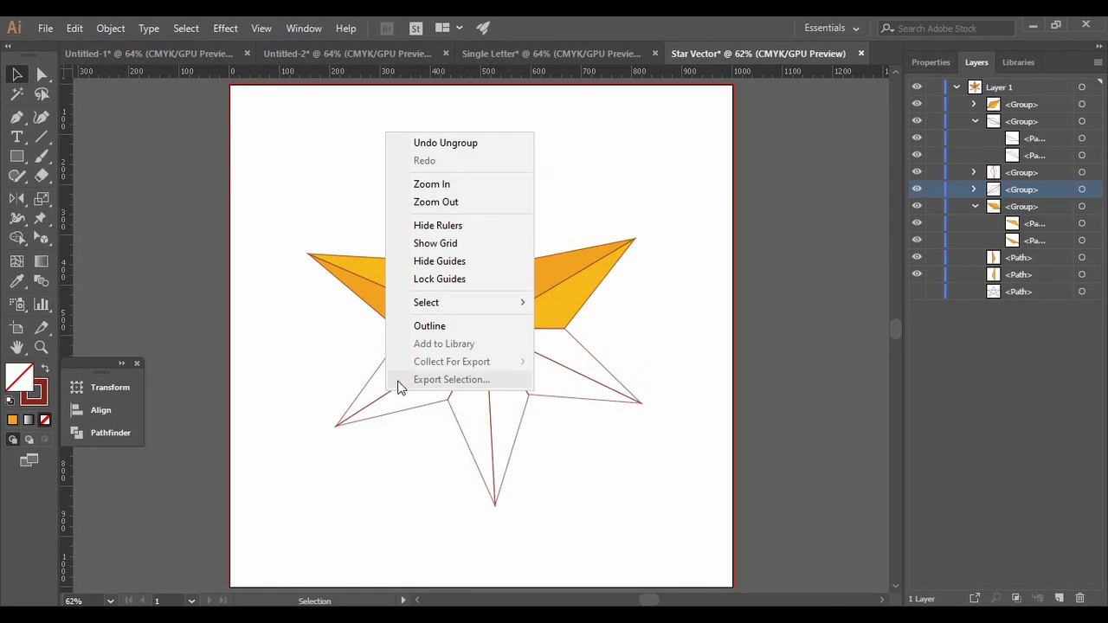
{"action": "left_click", "coordinate": [367, 411]}
{"action": "left_click", "coordinate": [376, 413]}
{"action": "key", "text": "a"}
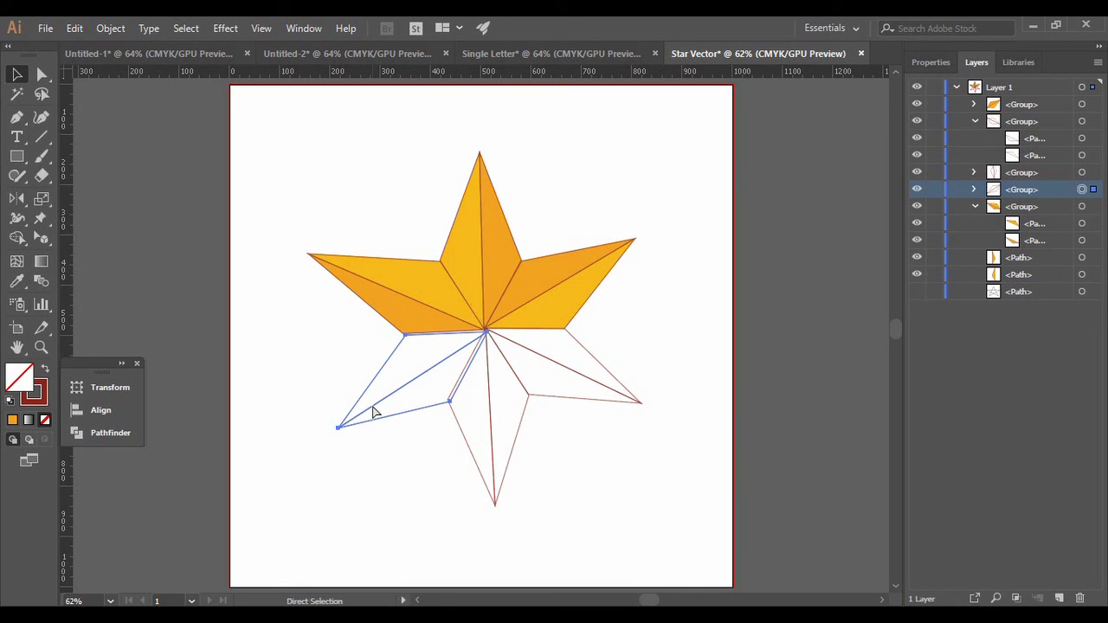
{"action": "key", "text": "v"}
{"action": "right_click", "coordinate": [373, 412]}
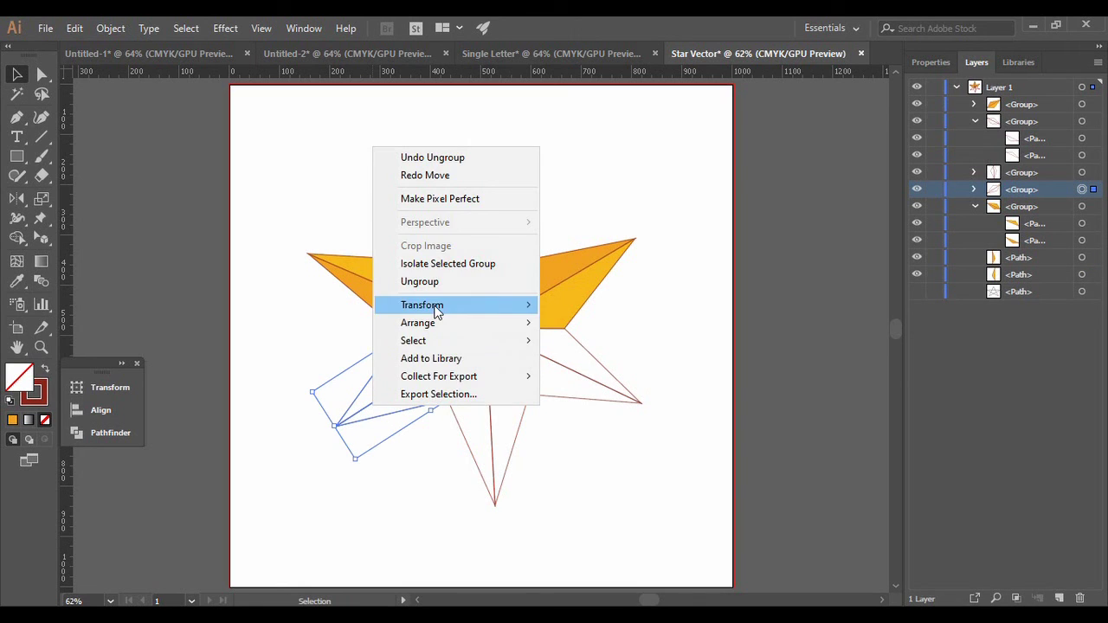
{"action": "left_click", "coordinate": [421, 284]}
Ungroup the bottom and lower-right star arms.
{"action": "left_click", "coordinate": [490, 428]}
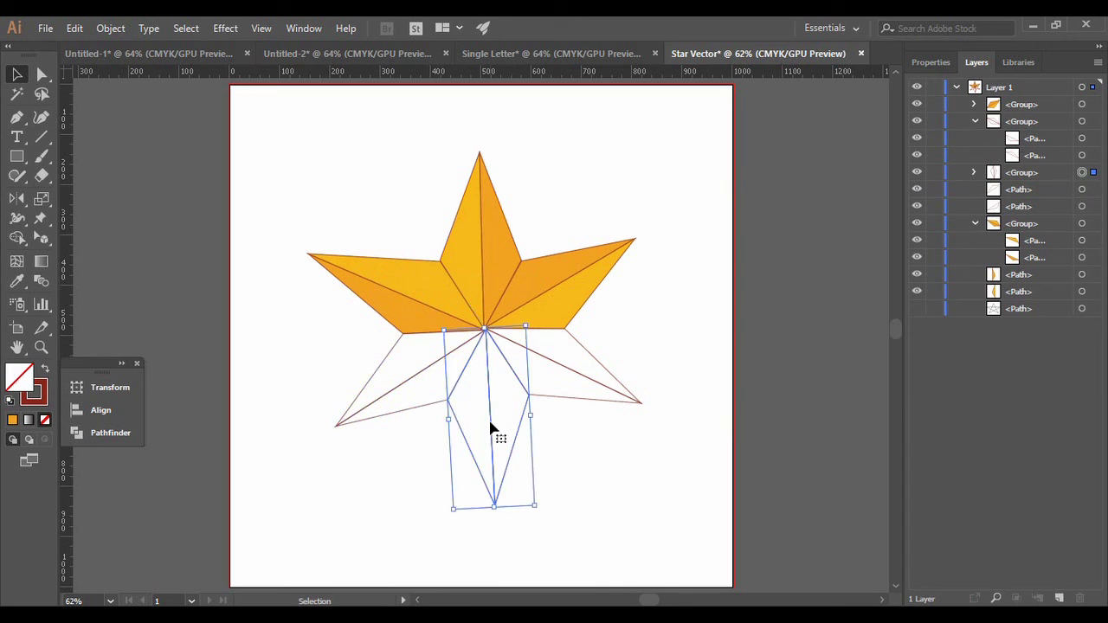
{"action": "right_click", "coordinate": [491, 426]}
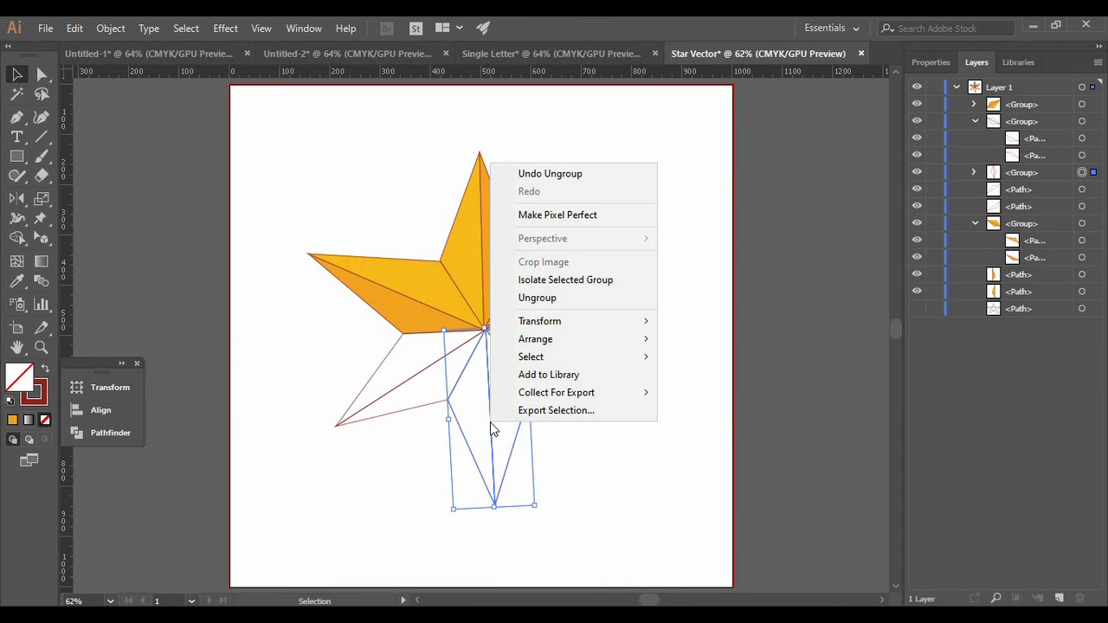
{"action": "left_click", "coordinate": [569, 296]}
{"action": "left_click", "coordinate": [573, 377]}
{"action": "right_click", "coordinate": [574, 379]}
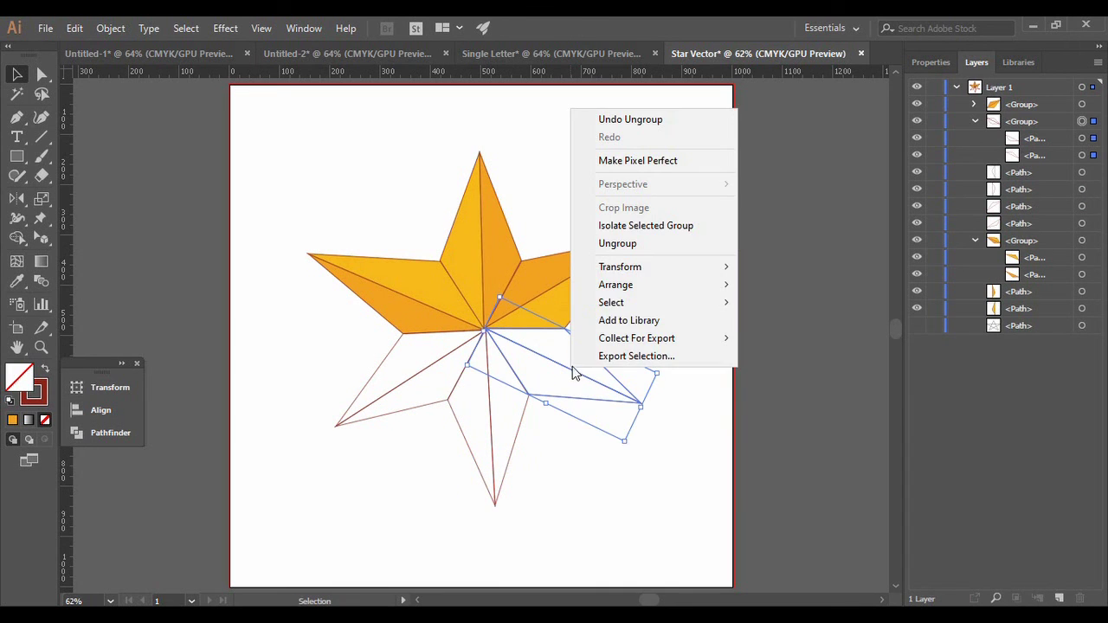
{"action": "left_click", "coordinate": [640, 248]}
Eyedropper light yellow onto the top arm's right half and darker orange onto its left half.
{"action": "left_click", "coordinate": [660, 291]}
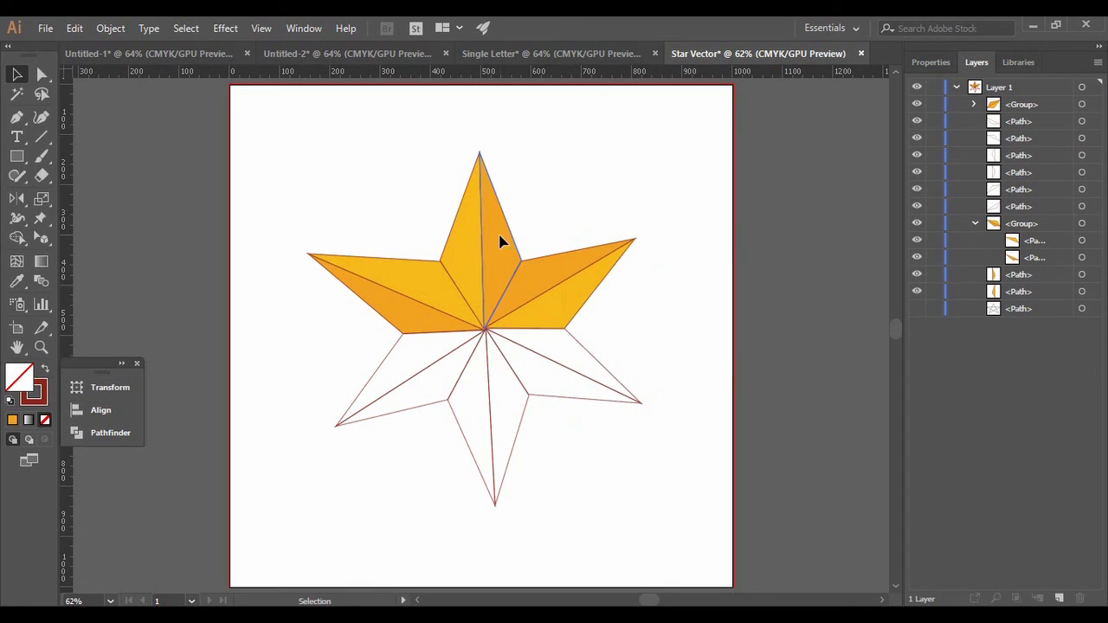
{"action": "left_click", "coordinate": [502, 239]}
{"action": "left_click", "coordinate": [16, 282]}
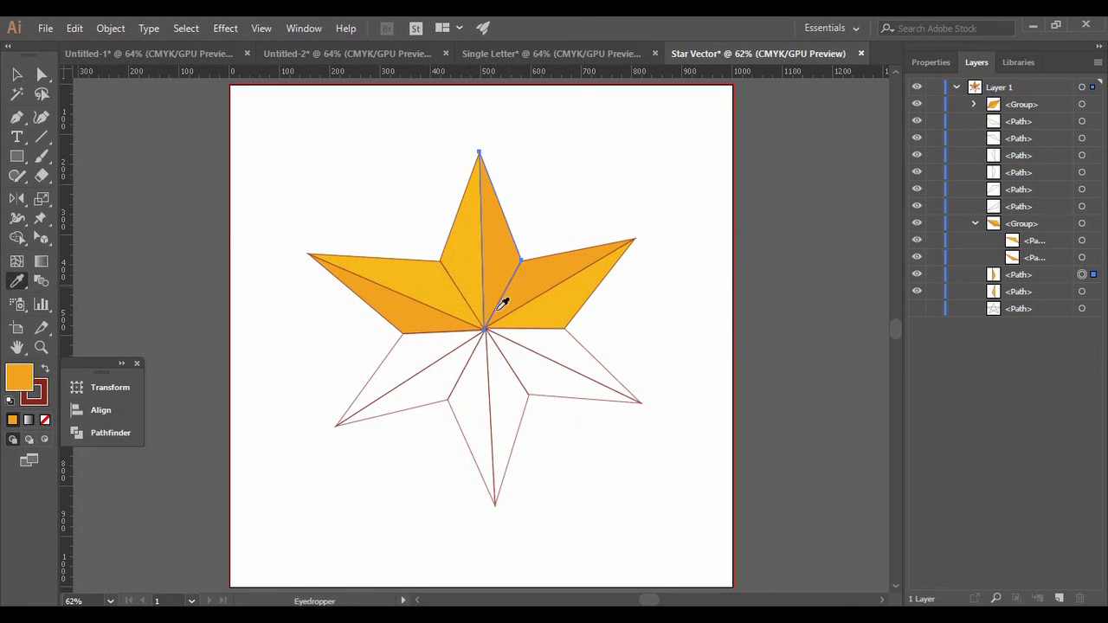
{"action": "left_click", "coordinate": [551, 308]}
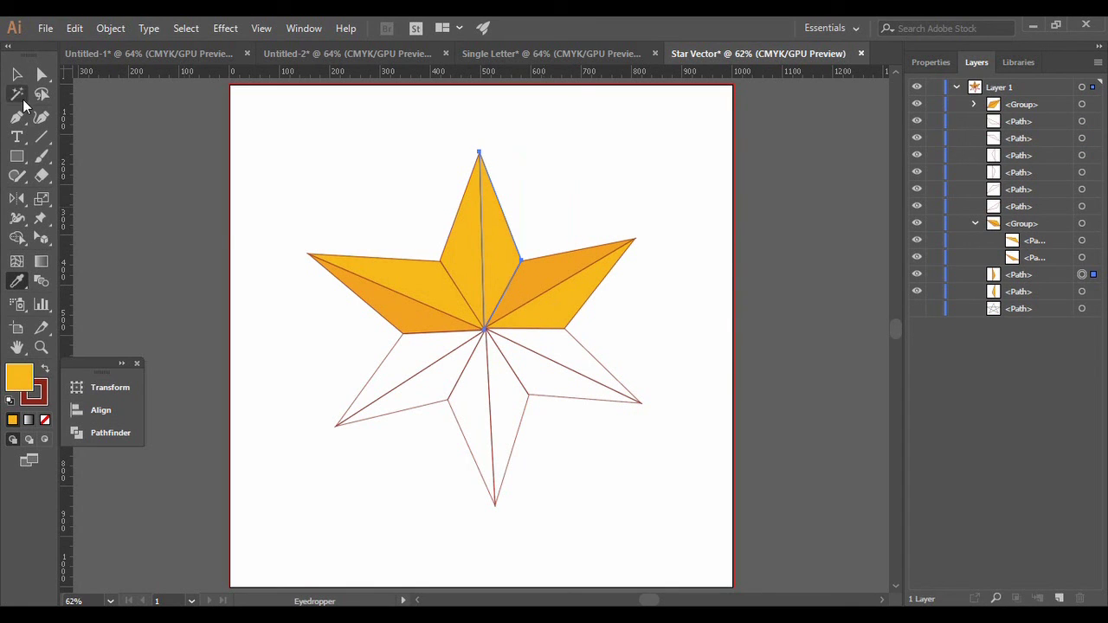
{"action": "left_click", "coordinate": [17, 75]}
{"action": "left_click", "coordinate": [463, 238]}
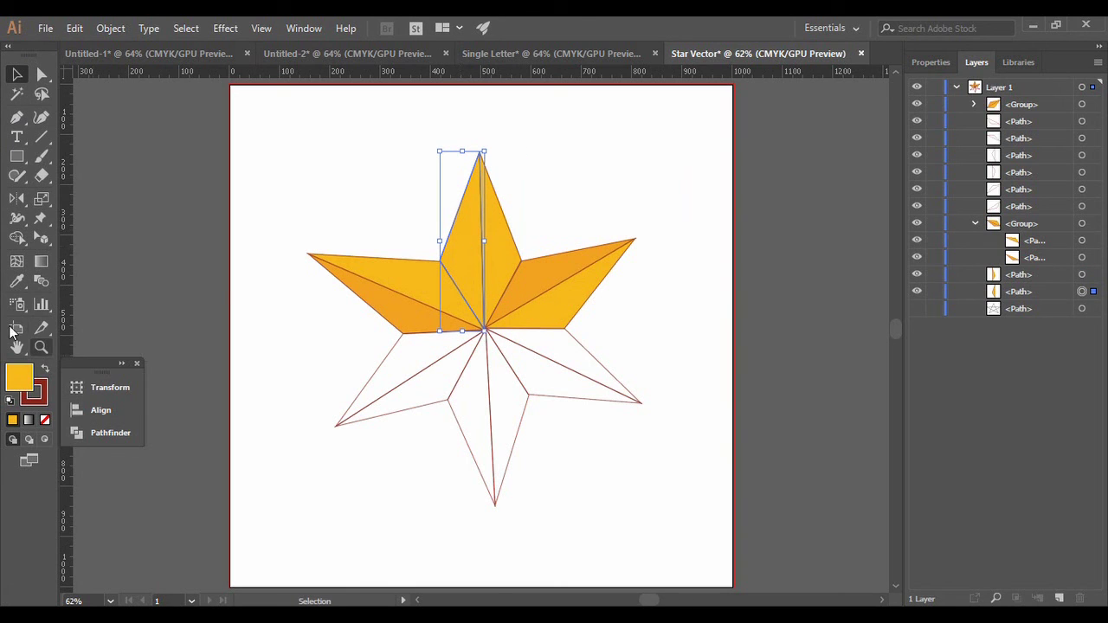
{"action": "left_click", "coordinate": [17, 282]}
{"action": "left_click", "coordinate": [498, 264]}
{"action": "left_click", "coordinate": [551, 269]}
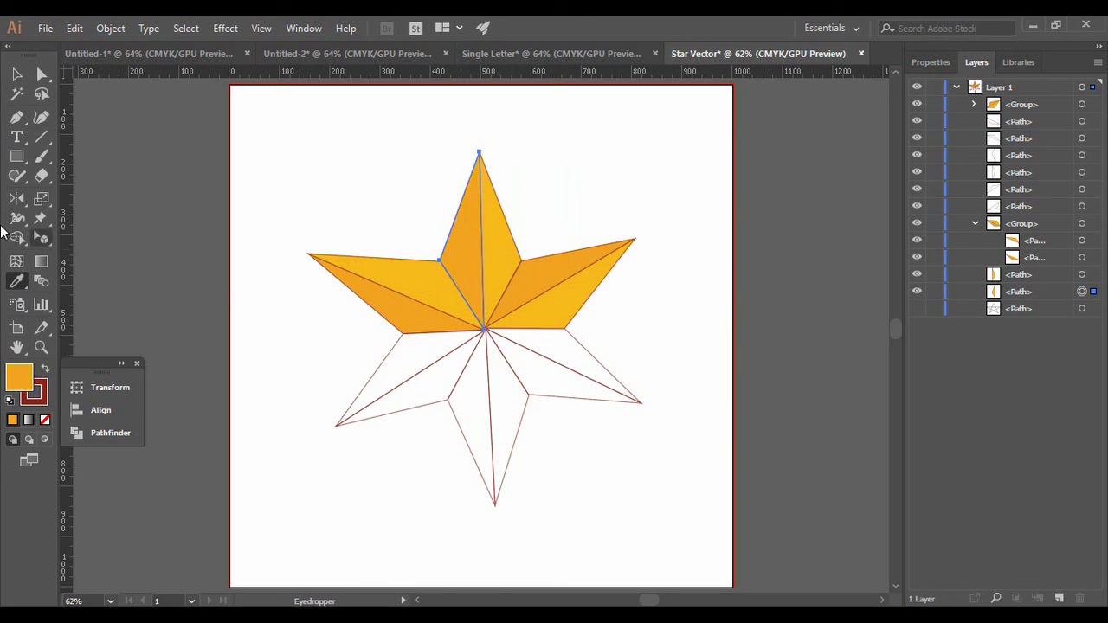
{"action": "left_click", "coordinate": [16, 75]}
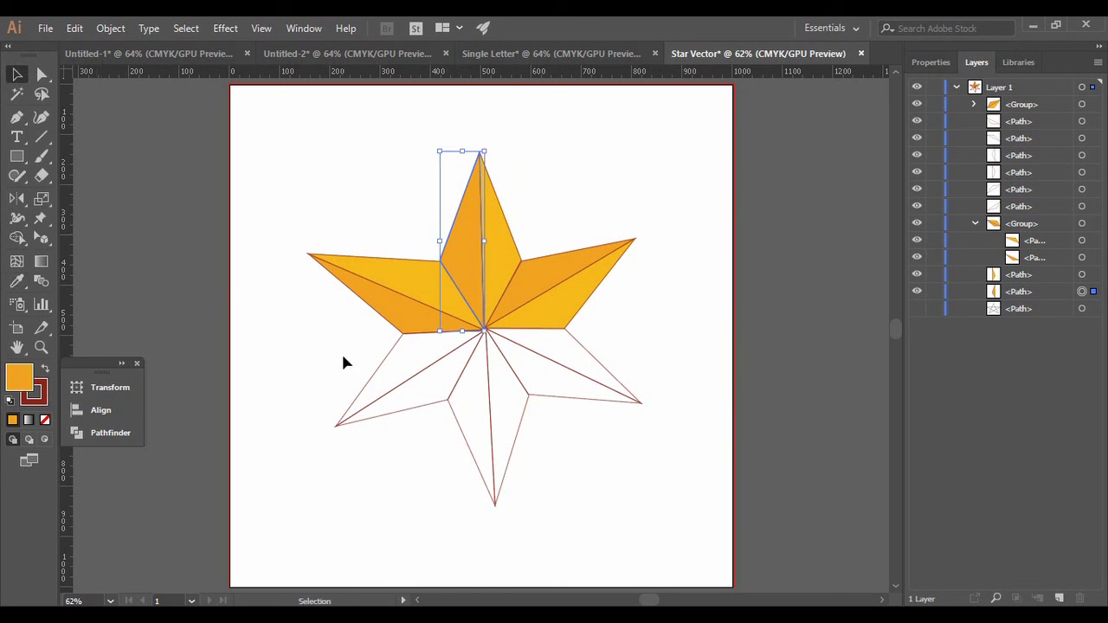
Fill the lower-left arm's facets with light orange and darker orange.
{"action": "left_click", "coordinate": [368, 416]}
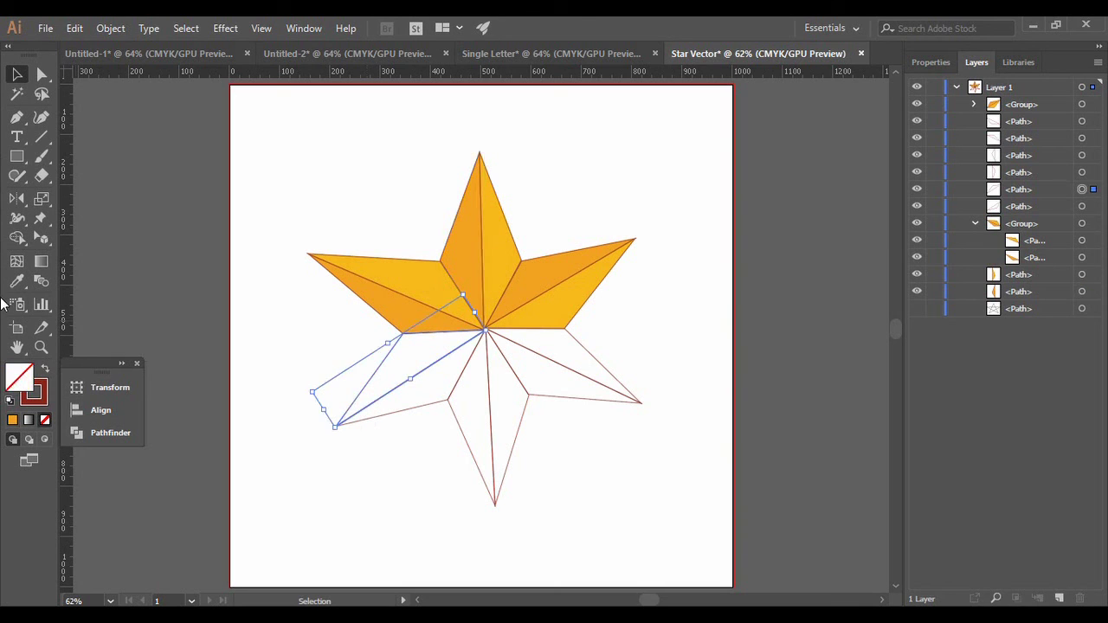
{"action": "left_click", "coordinate": [16, 281]}
{"action": "left_click", "coordinate": [581, 289]}
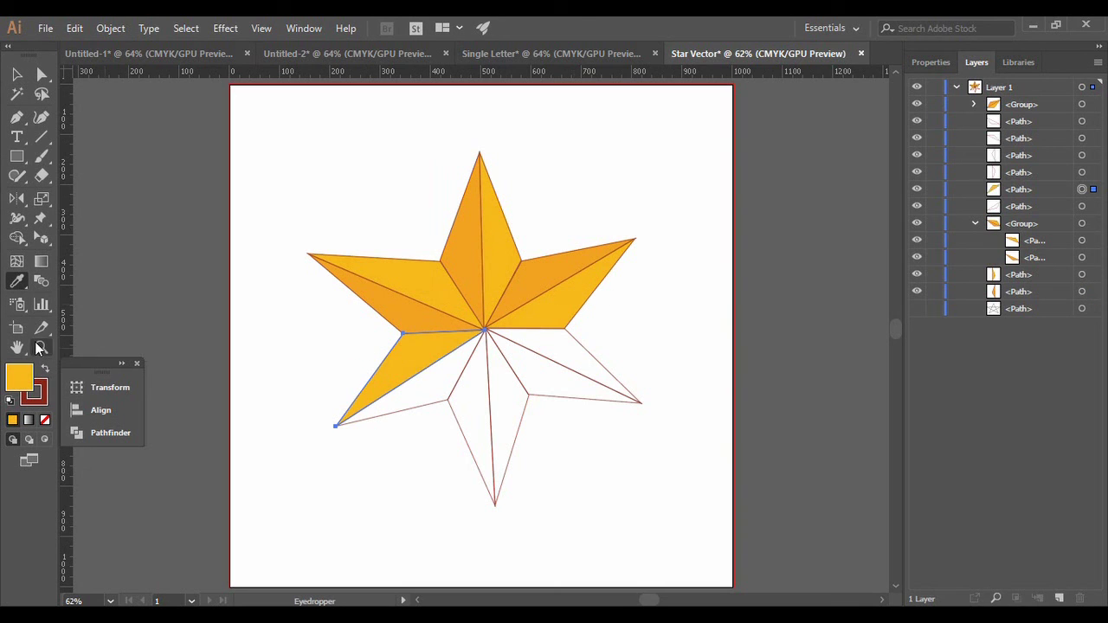
{"action": "left_click", "coordinate": [16, 76]}
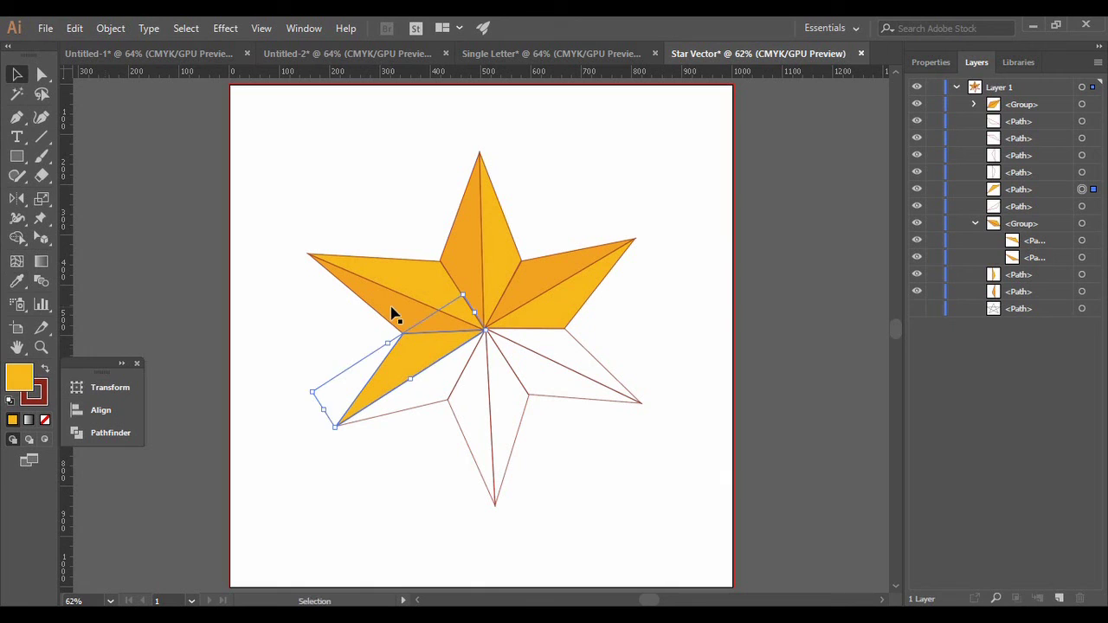
{"action": "left_click", "coordinate": [449, 407]}
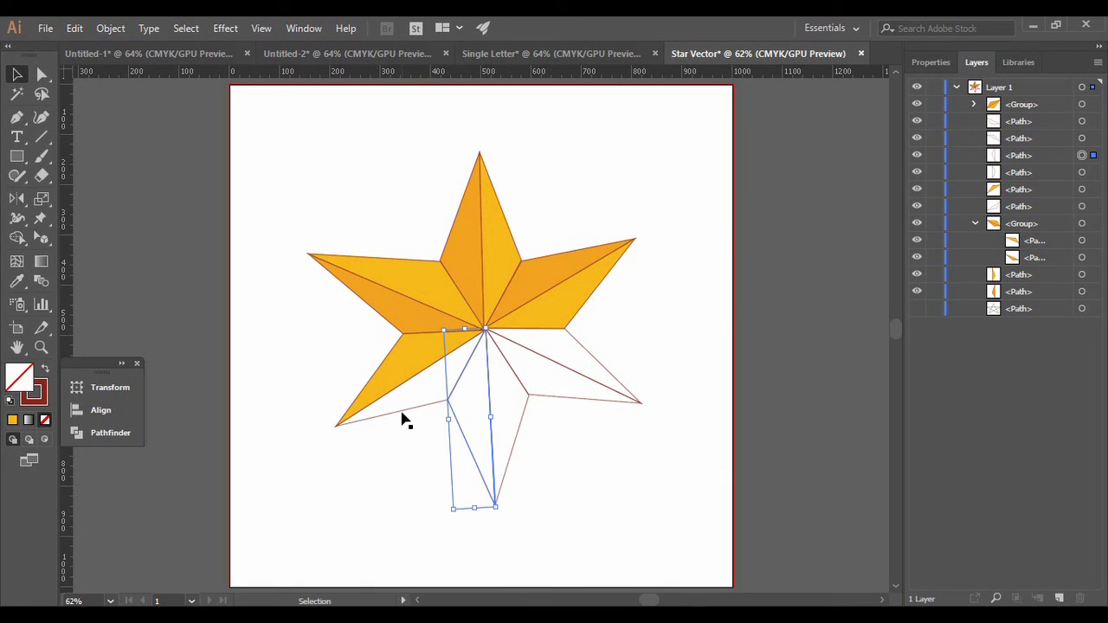
{"action": "left_click_drag", "start_coordinate": [404, 421], "coordinate": [408, 421]}
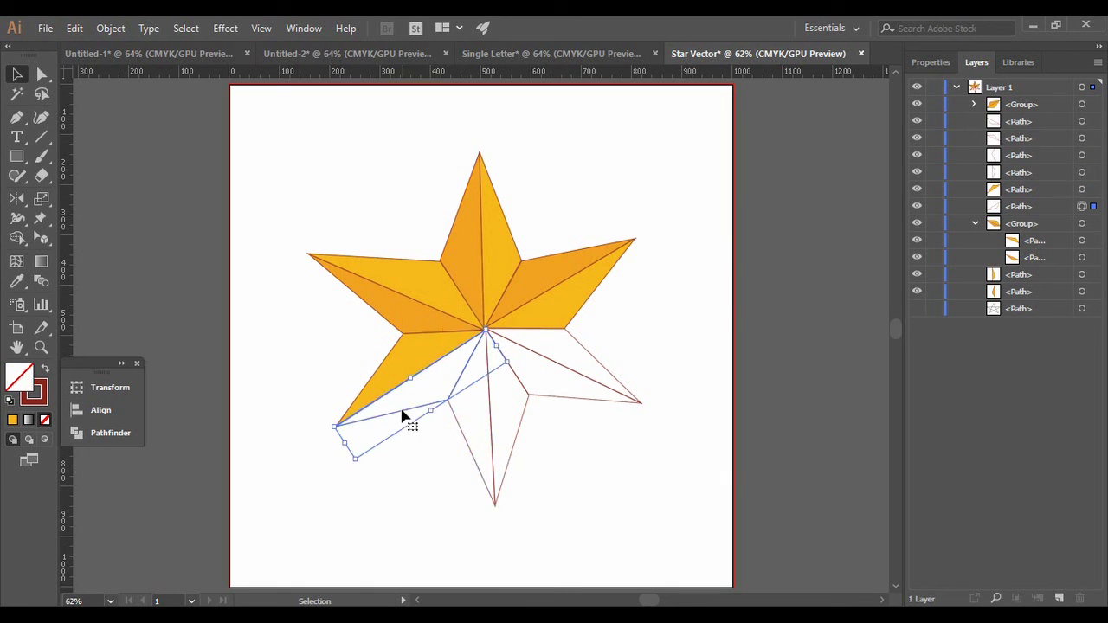
{"action": "left_click", "coordinate": [17, 281]}
{"action": "left_click", "coordinate": [382, 301]}
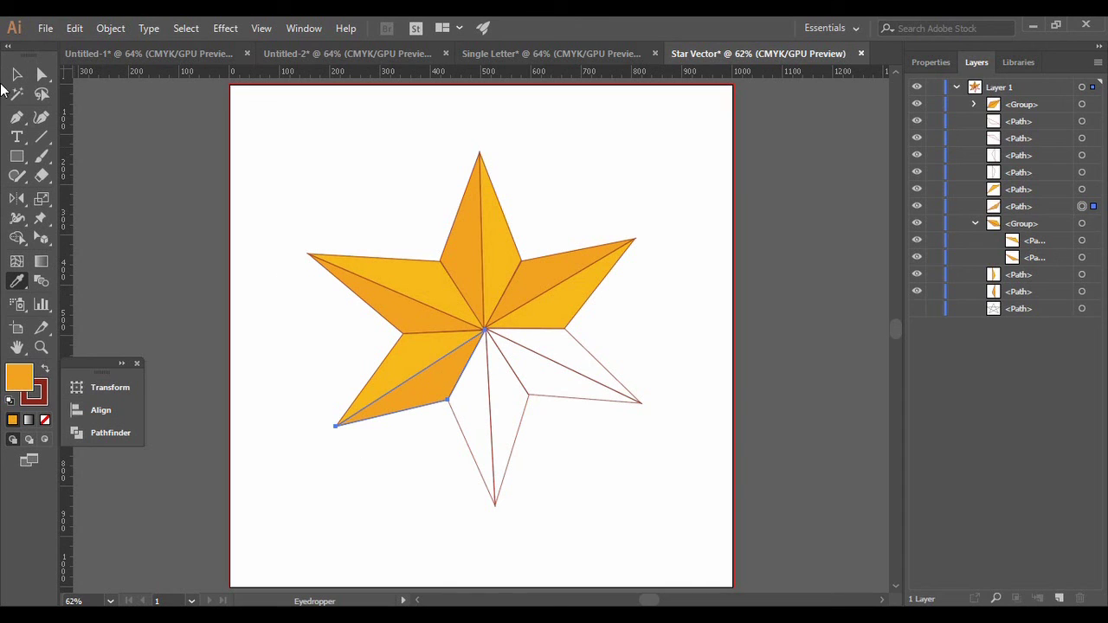
{"action": "key", "text": "v"}
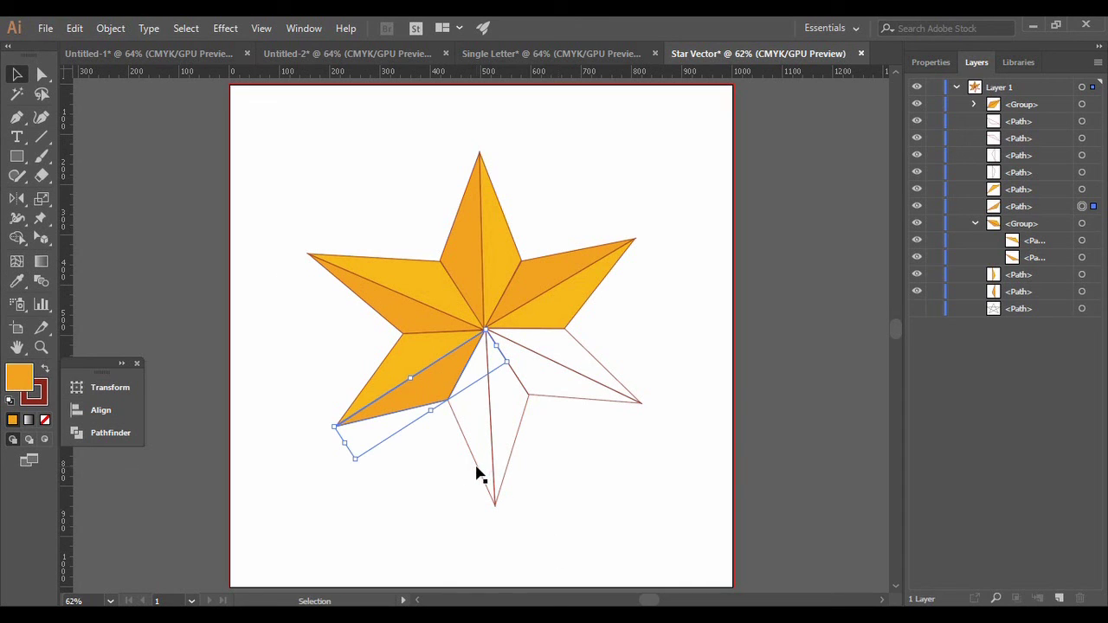
Give the bottom arm light orange on its left half and darker orange on its right.
{"action": "left_click", "coordinate": [479, 474]}
{"action": "key", "text": "i"}
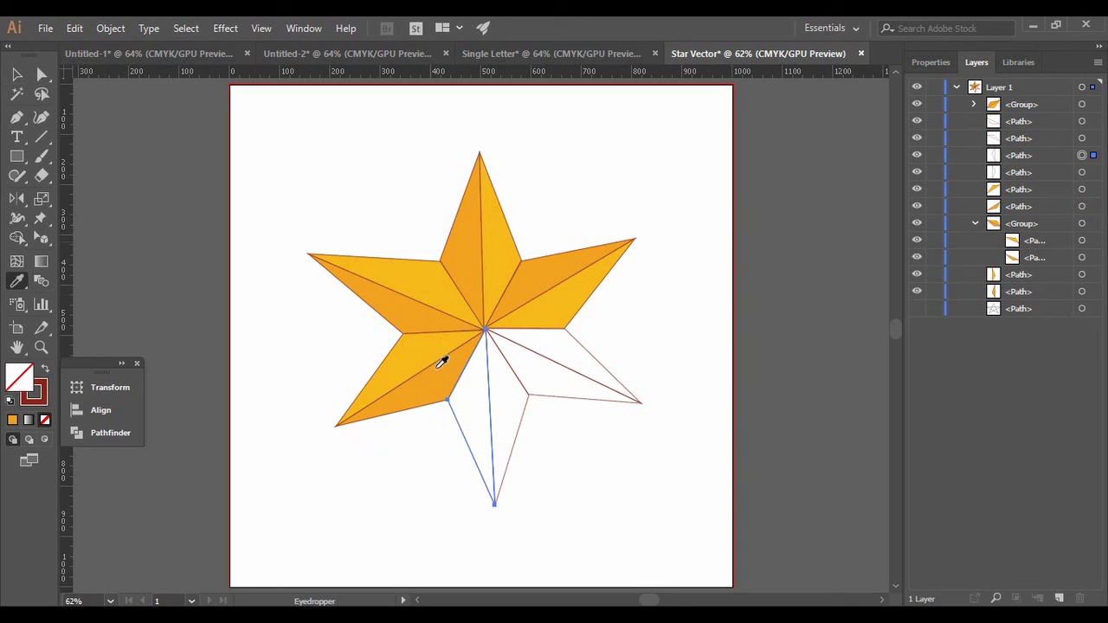
{"action": "left_click", "coordinate": [419, 353]}
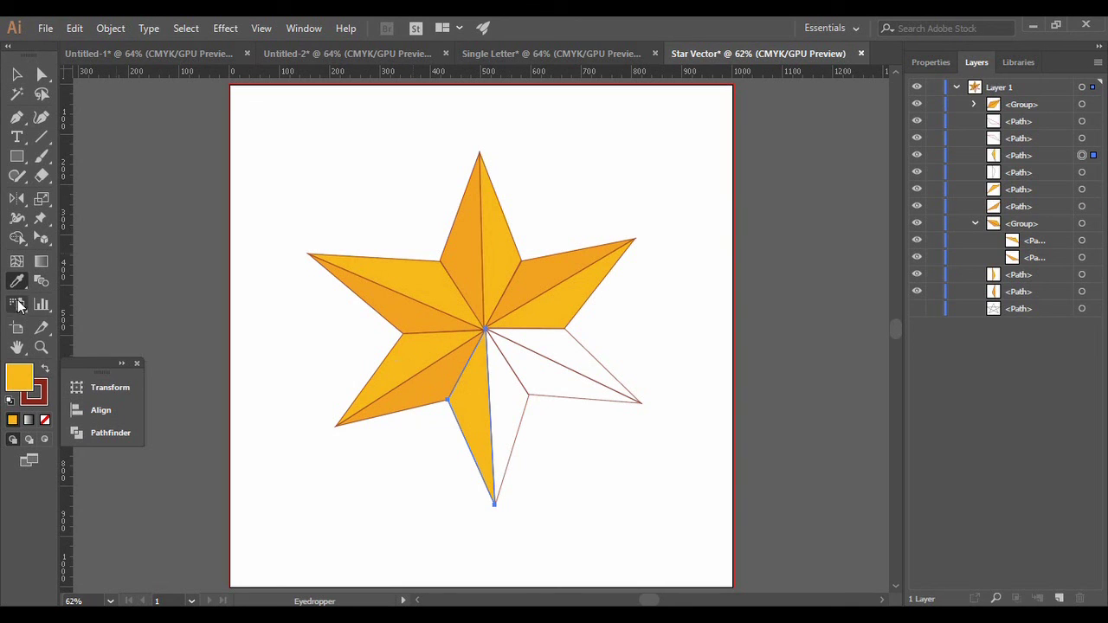
{"action": "left_click", "coordinate": [18, 74]}
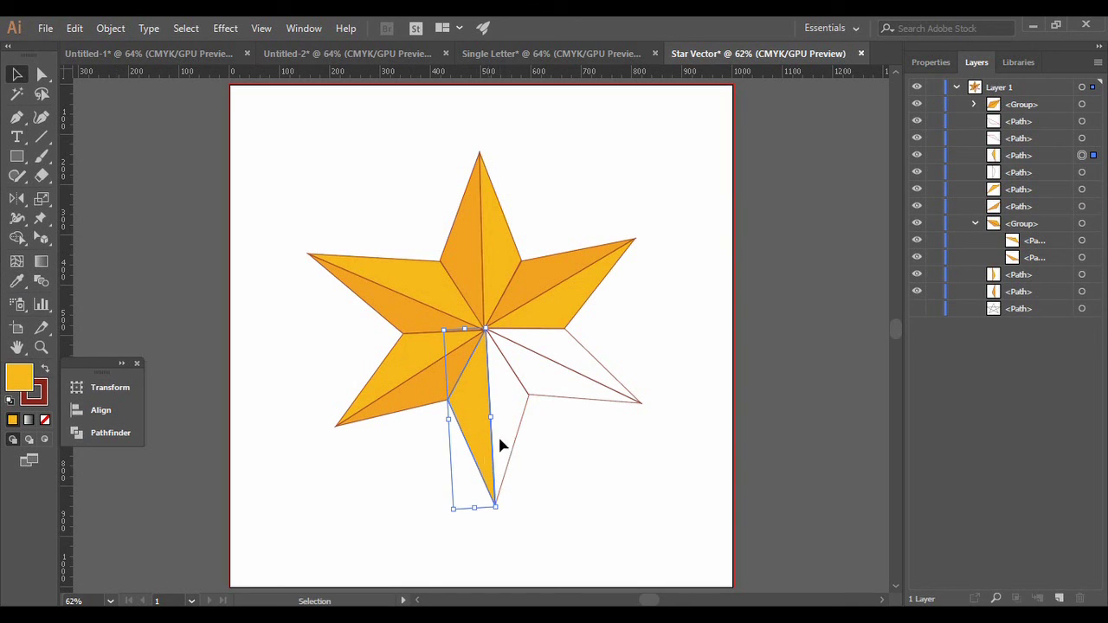
{"action": "left_click", "coordinate": [519, 446]}
{"action": "left_click", "coordinate": [16, 281]}
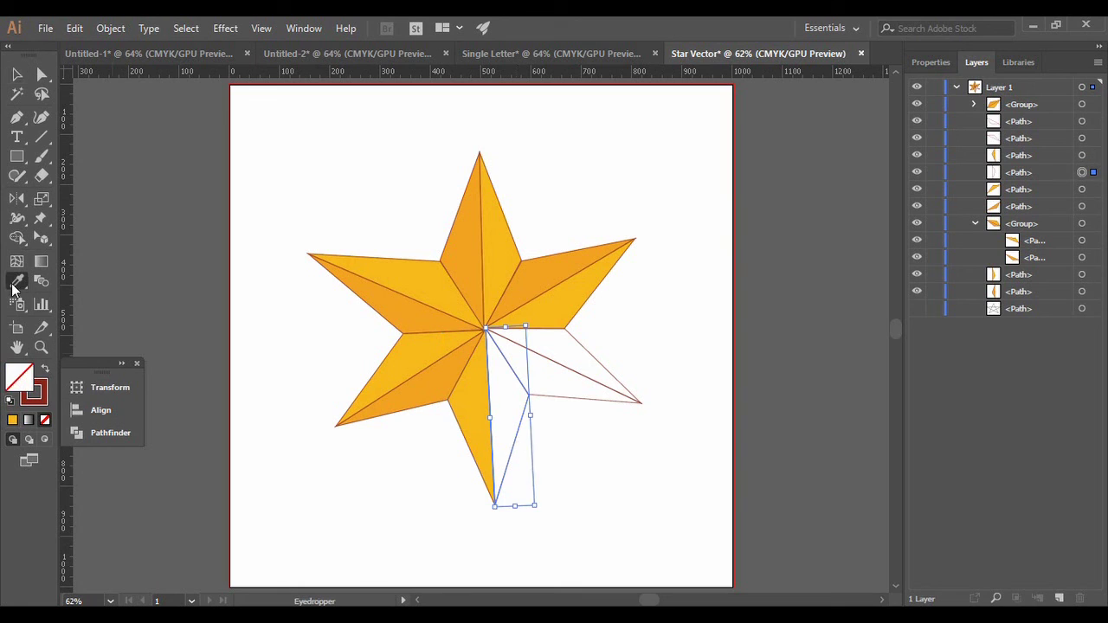
{"action": "left_click", "coordinate": [431, 380]}
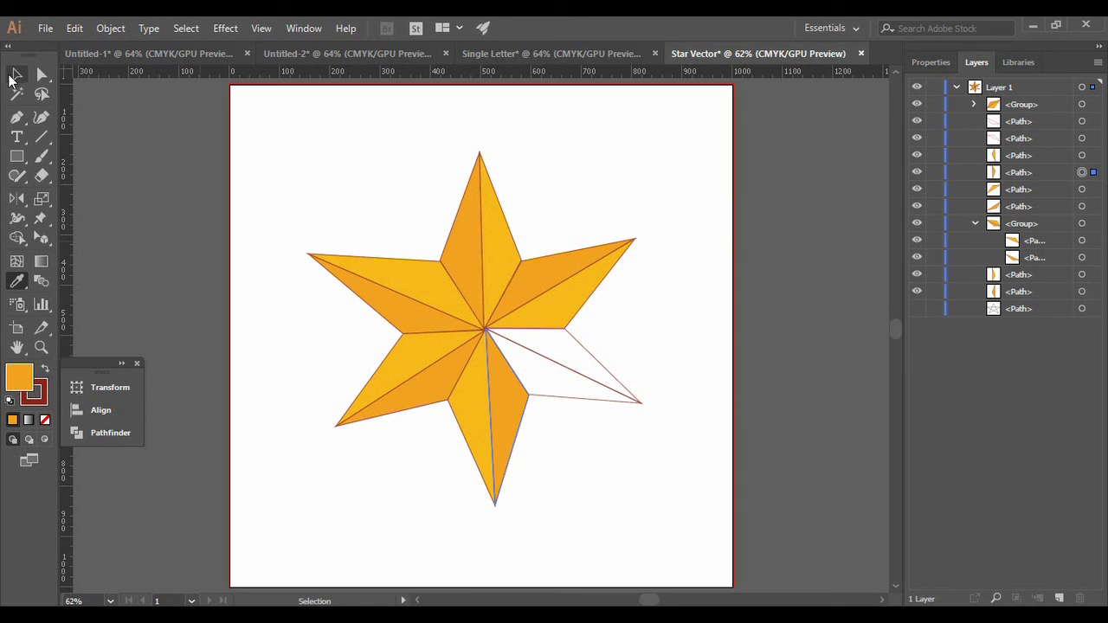
{"action": "key", "text": "v"}
Colour the right arm's lower half light and upper half dark orange, then select the whole star.
{"action": "left_click", "coordinate": [589, 401]}
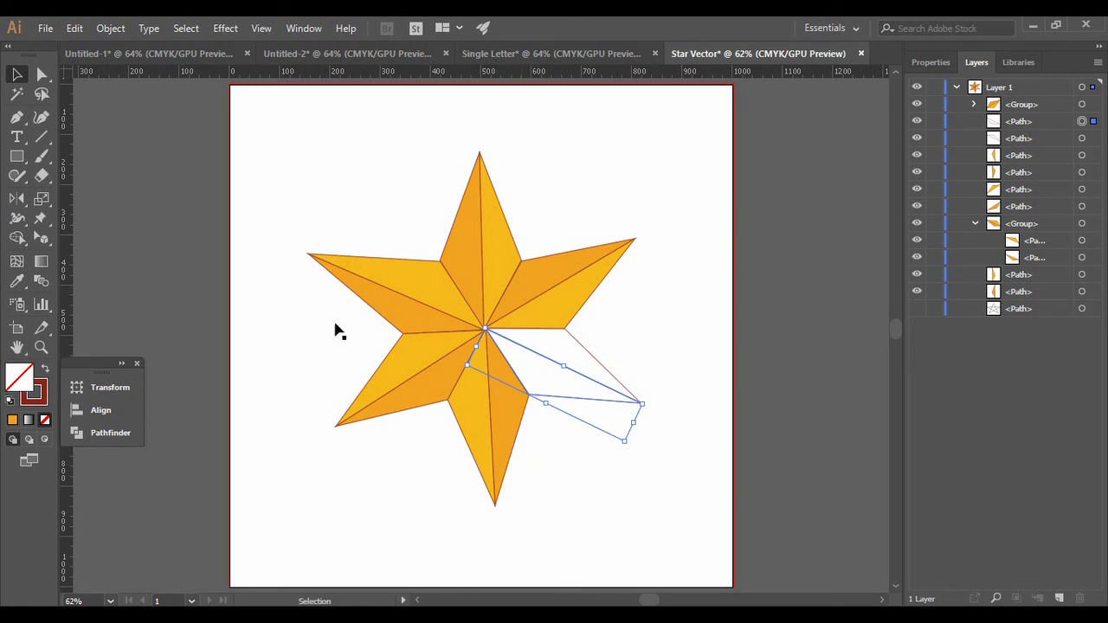
{"action": "left_click", "coordinate": [18, 281]}
{"action": "left_click", "coordinate": [472, 395]}
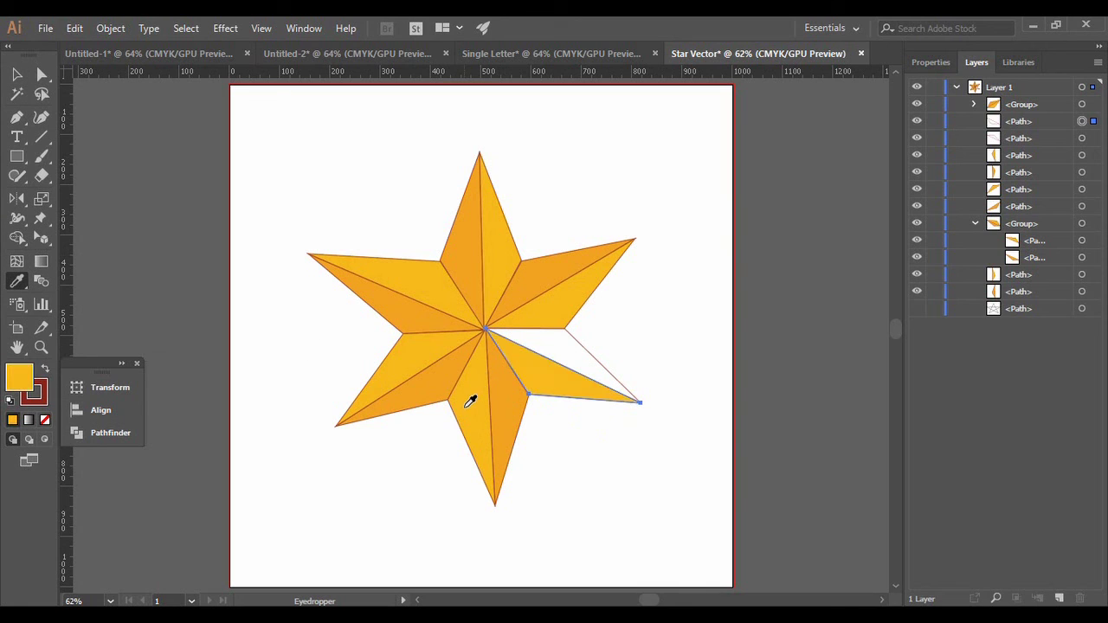
{"action": "left_click", "coordinate": [17, 74]}
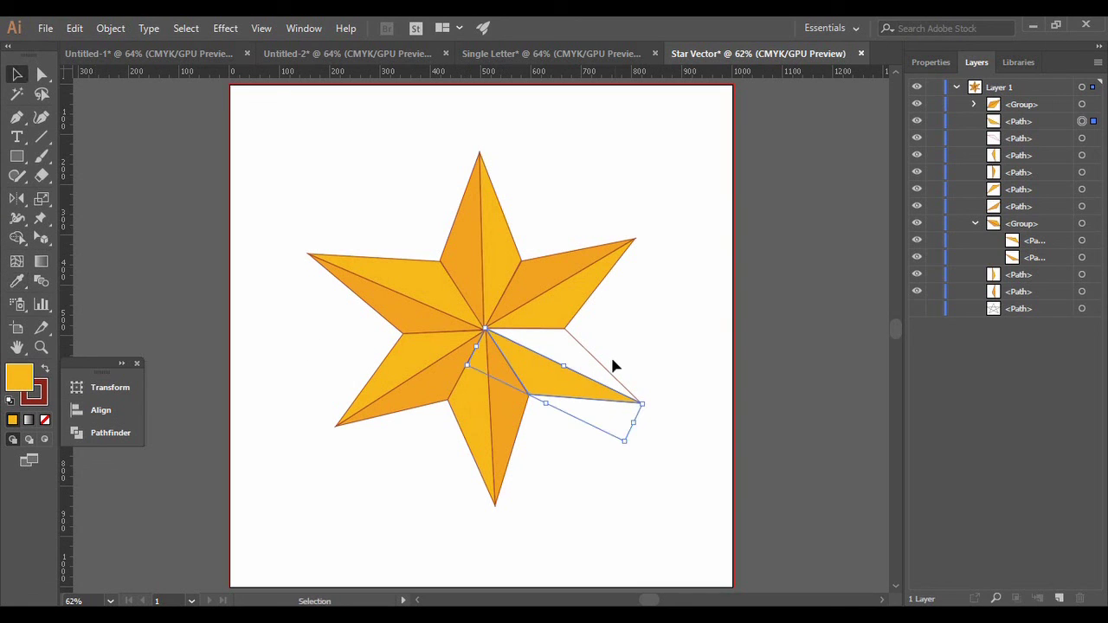
{"action": "left_click", "coordinate": [601, 367]}
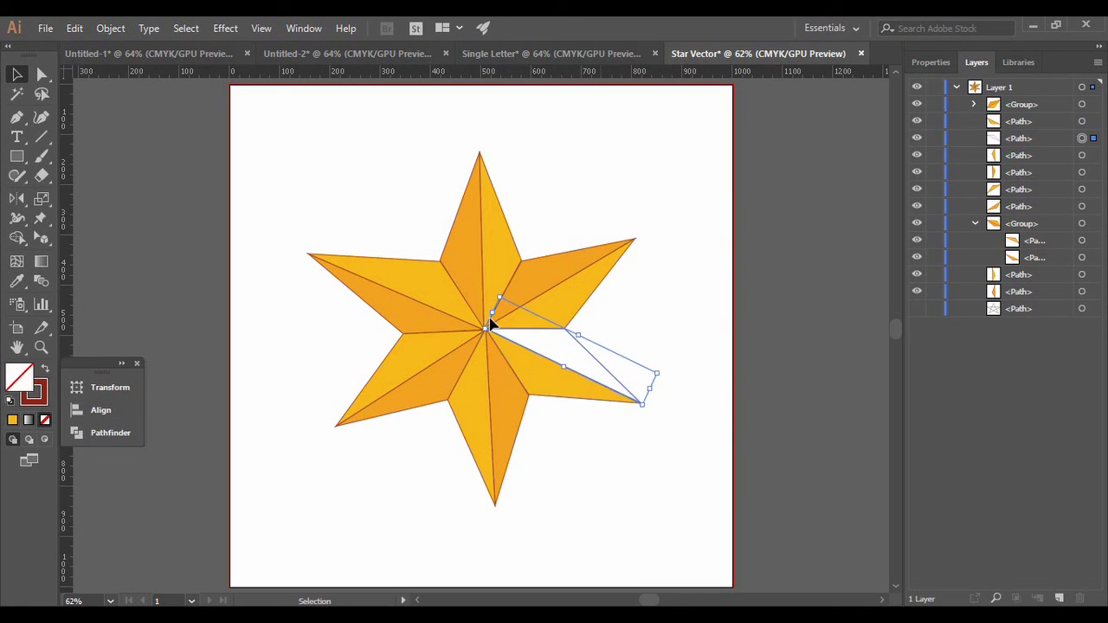
{"action": "left_click", "coordinate": [18, 281]}
{"action": "left_click", "coordinate": [551, 271]}
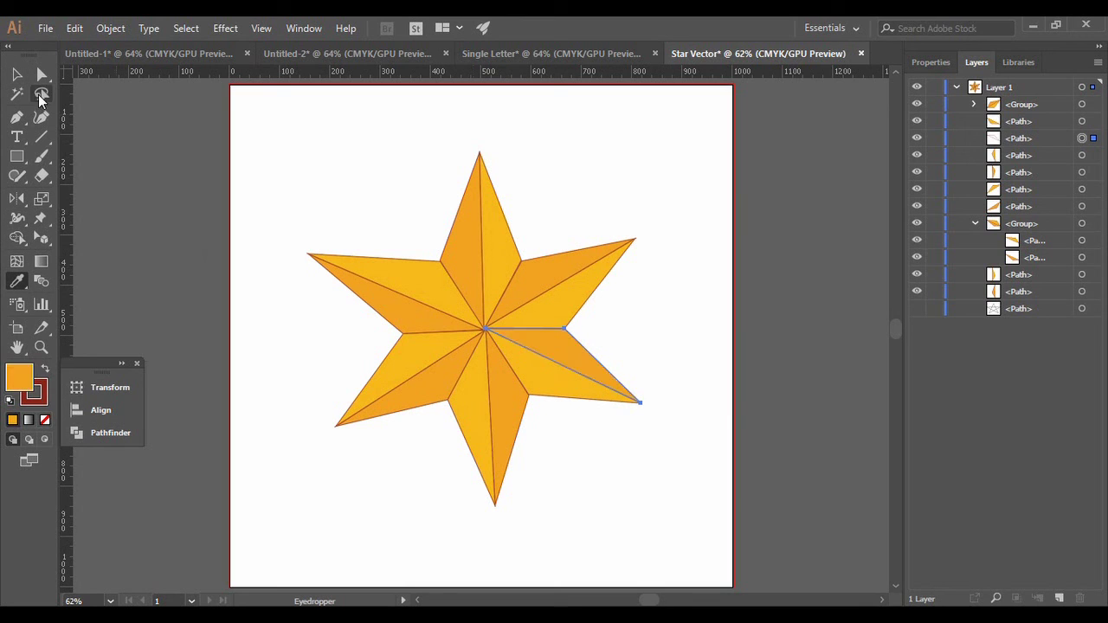
{"action": "left_click", "coordinate": [17, 76]}
{"action": "left_click", "coordinate": [388, 198]}
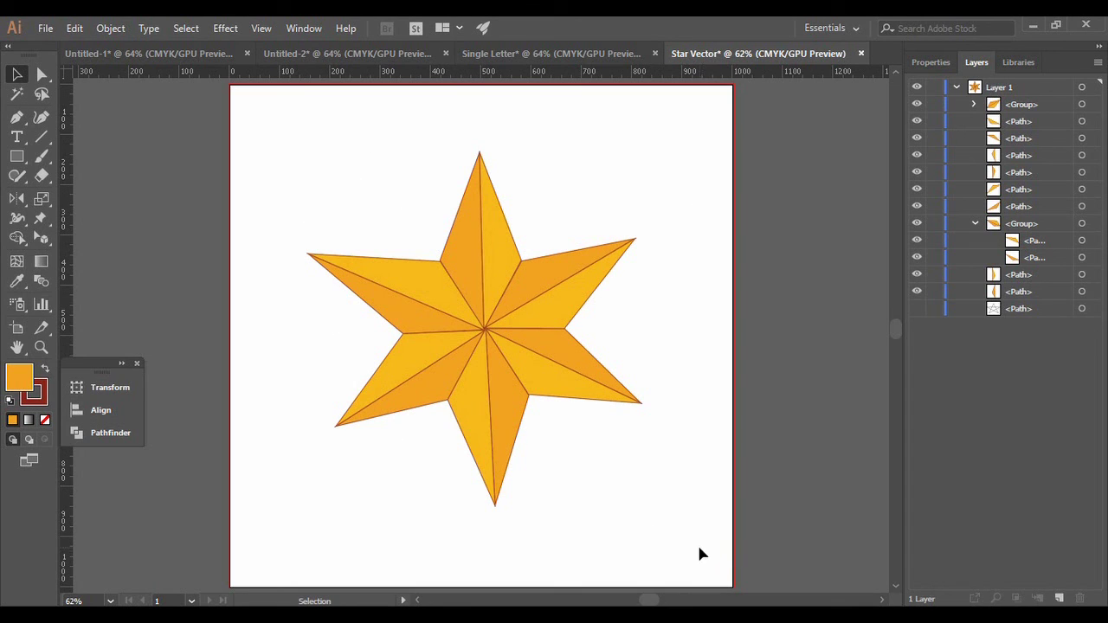
{"action": "left_click_drag", "start_coordinate": [699, 547], "coordinate": [267, 135]}
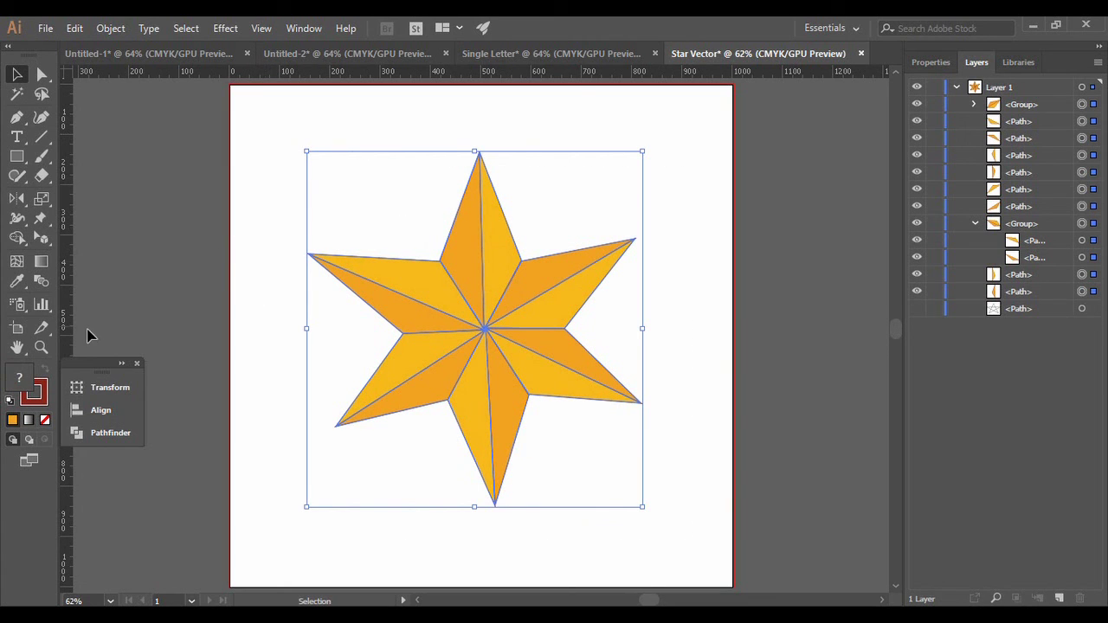
Set the stroke of all the star's facets to None, leaving only the orange fills.
{"action": "left_click", "coordinate": [45, 390]}
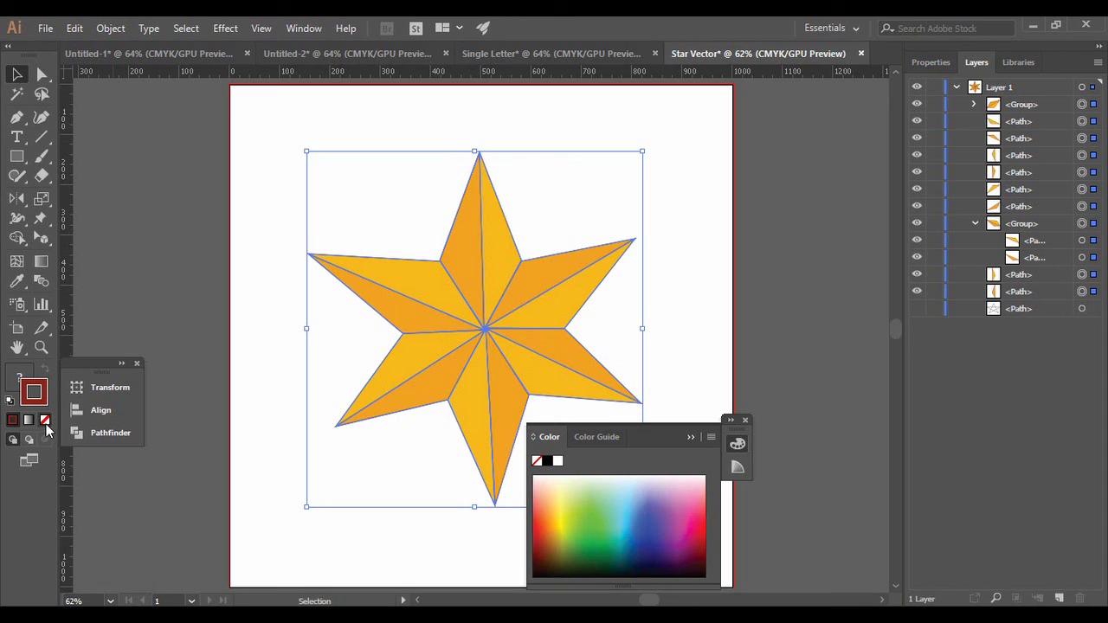
{"action": "left_click", "coordinate": [45, 420]}
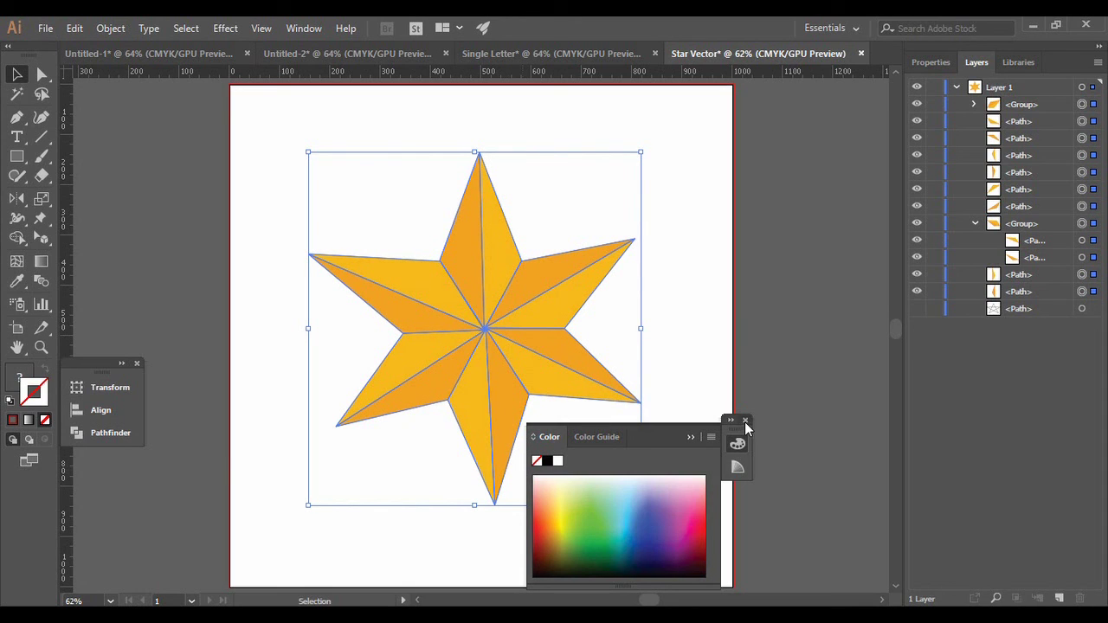
{"action": "left_click", "coordinate": [744, 421]}
Reselect every facet of the star and group them with Ctrl+G.
{"action": "left_click", "coordinate": [693, 373]}
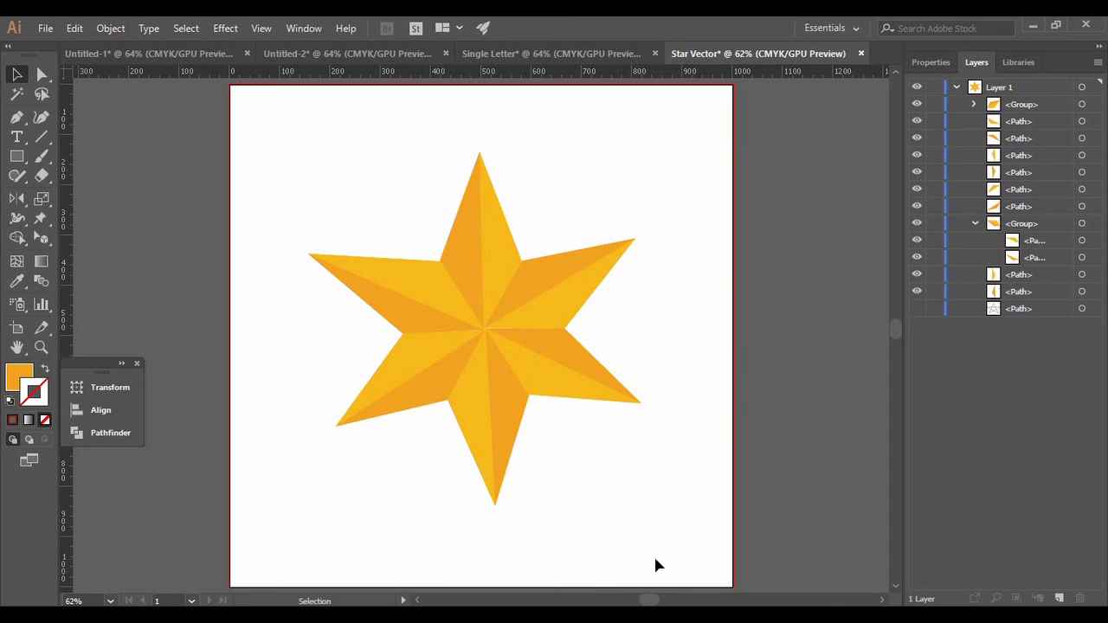
{"action": "left_click_drag", "start_coordinate": [392, 384], "coordinate": [241, 135]}
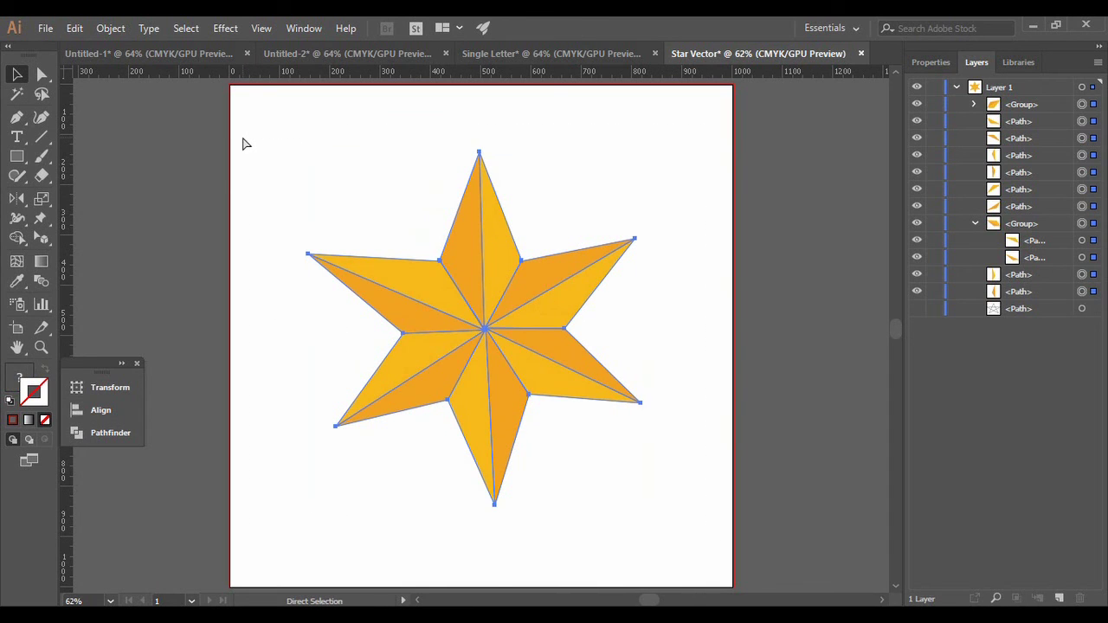
{"action": "key", "text": "ctrl+g"}
Reposition the grouped orange star until it sits near the centre of the Star Vector artboard.
{"action": "left_click", "coordinate": [636, 169]}
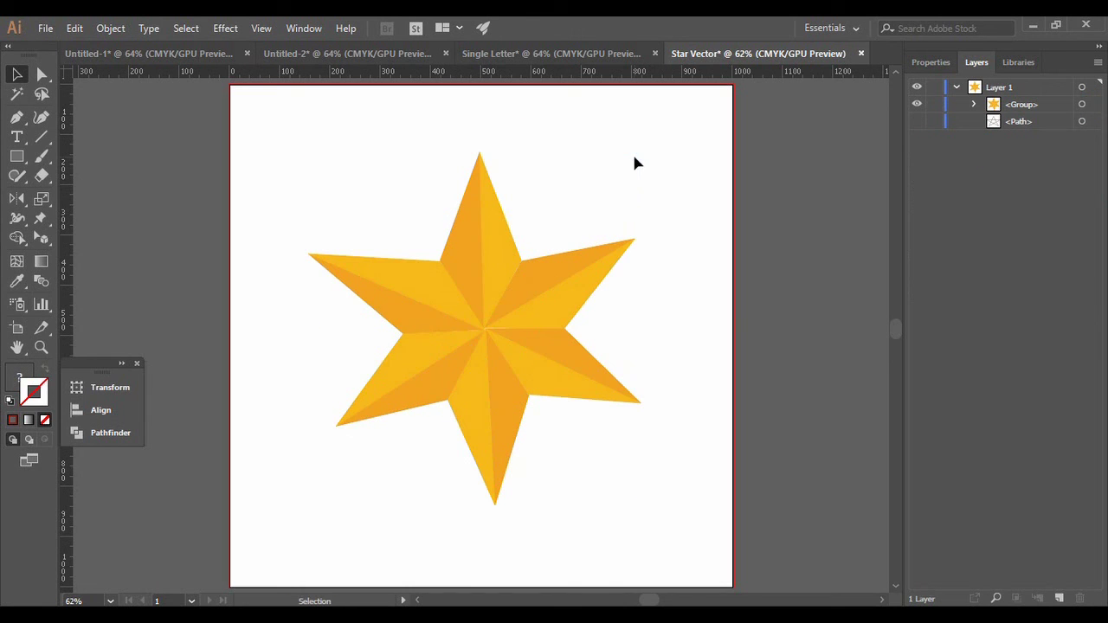
{"action": "left_click_drag", "start_coordinate": [485, 328], "coordinate": [546, 328]}
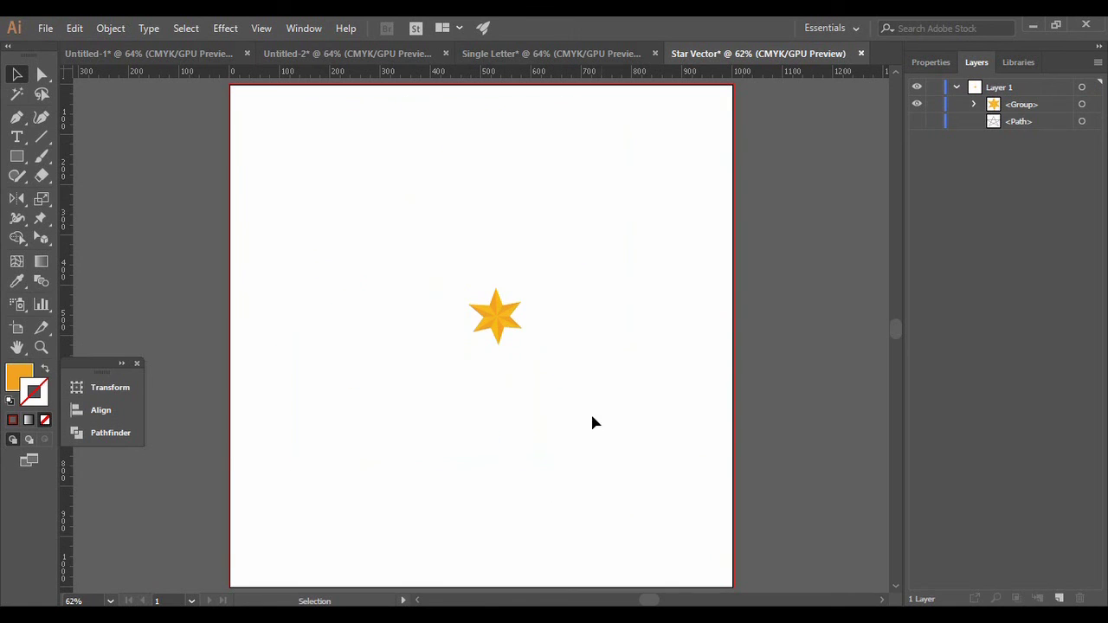
{"action": "left_click_drag", "start_coordinate": [502, 334], "coordinate": [611, 512]}
{"action": "left_click", "coordinate": [762, 548]}
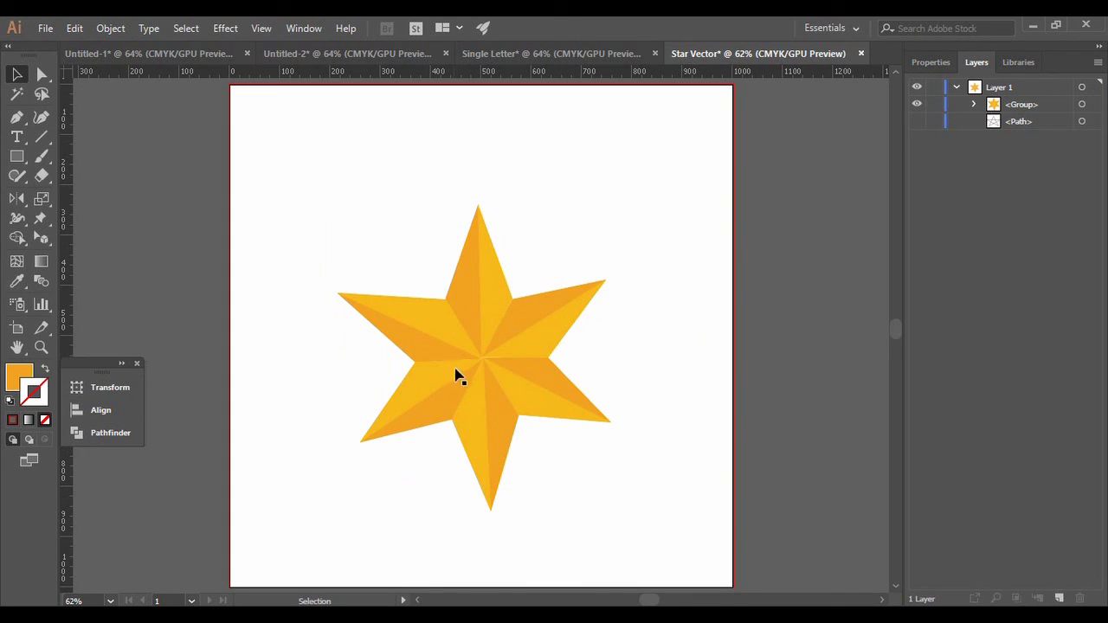
{"action": "left_click_drag", "start_coordinate": [457, 376], "coordinate": [492, 320]}
{"action": "left_click", "coordinate": [618, 452]}
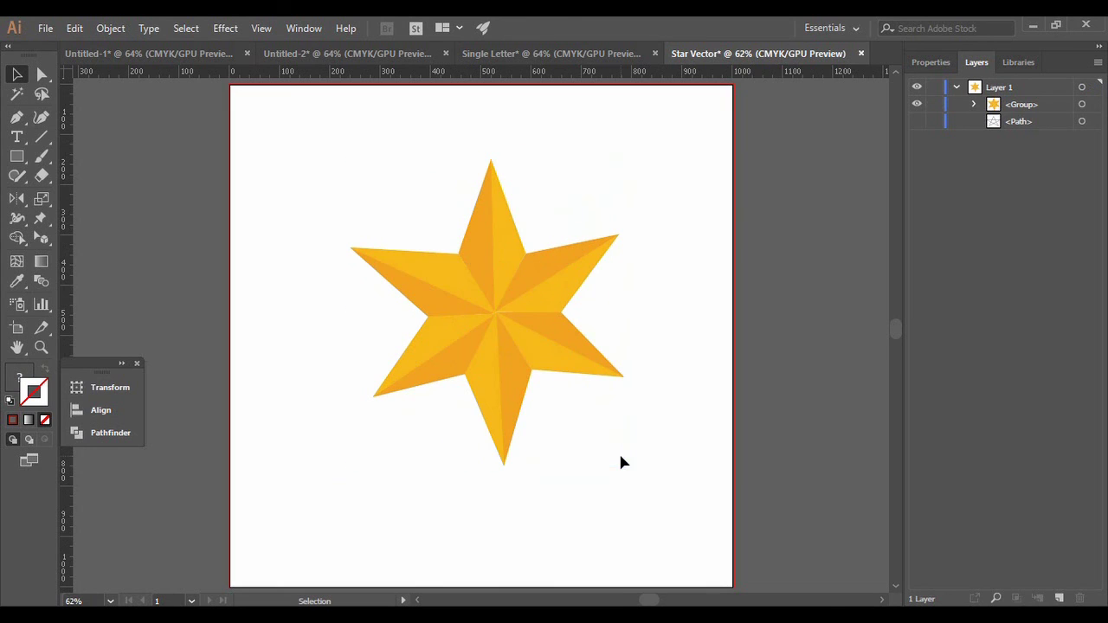